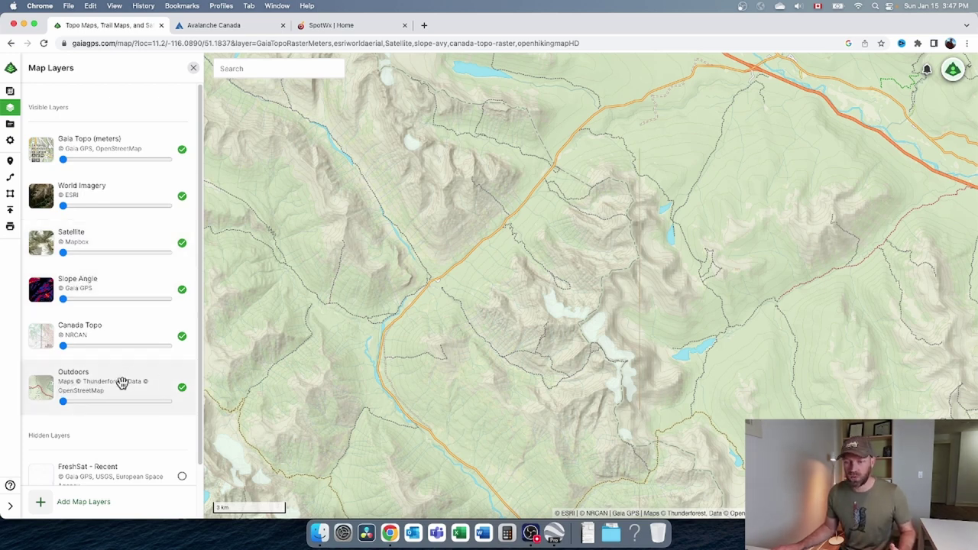
Review the visible and hidden map layers available in the layer list
scroll(123, 382, "down", 1)
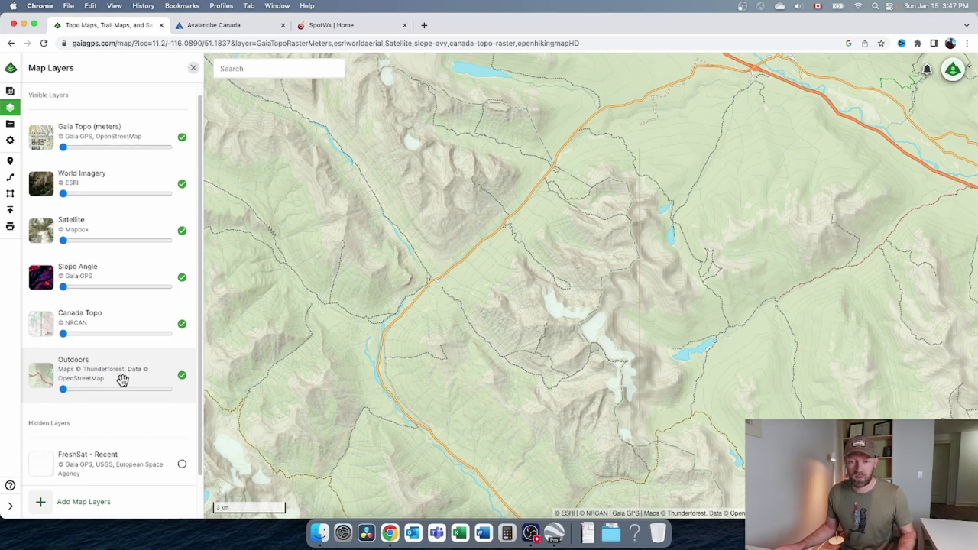
scroll(122, 380, "down", 2)
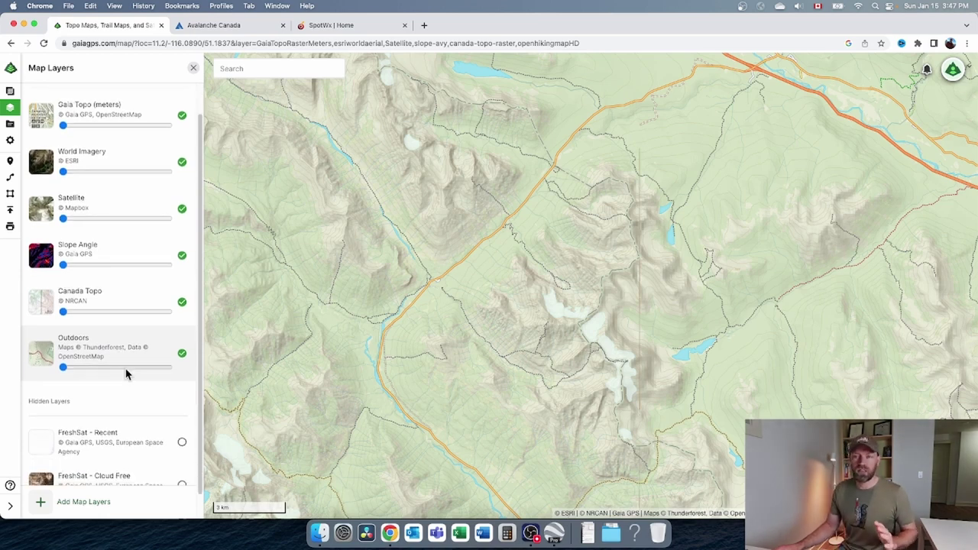
scroll(403, 296, "down", 5)
scroll(401, 300, "down", 5)
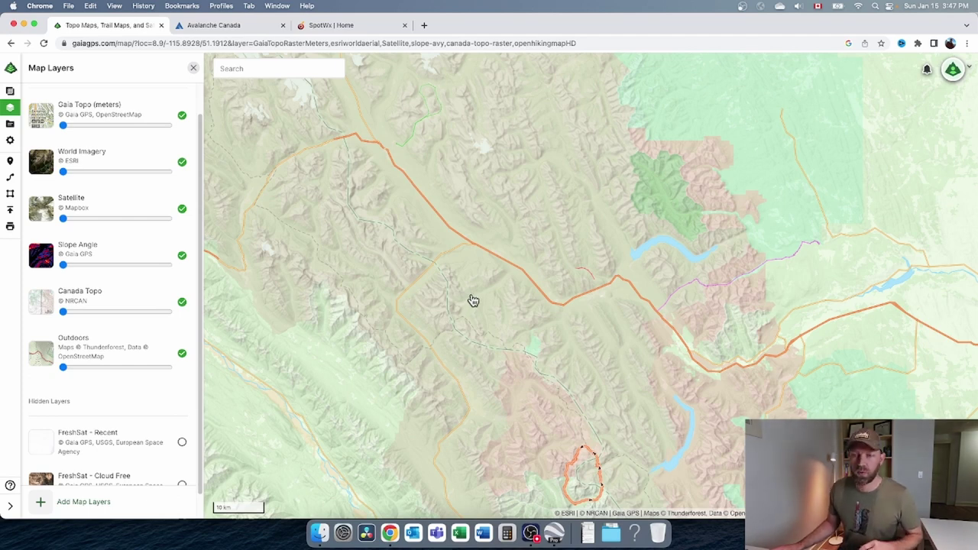
Examine the map's highways, trails and mountain valleys, from a regional overview down to the contour lines and back out
scroll(474, 299, "down", 2)
scroll(535, 413, "left", 4)
scroll(535, 413, "up", 3)
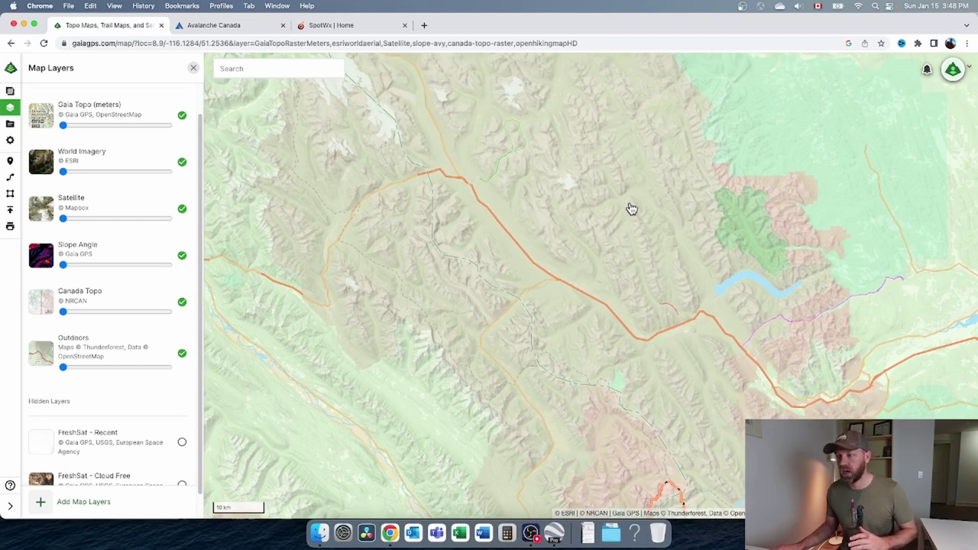
scroll(615, 225, "up", 2)
scroll(614, 225, "up", 3)
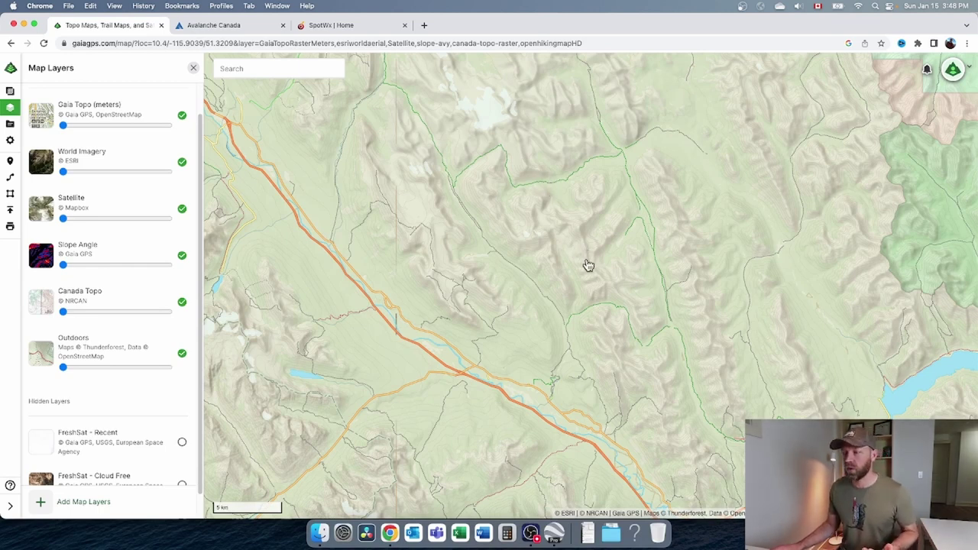
scroll(547, 270, "up", 1)
scroll(547, 269, "up", 3)
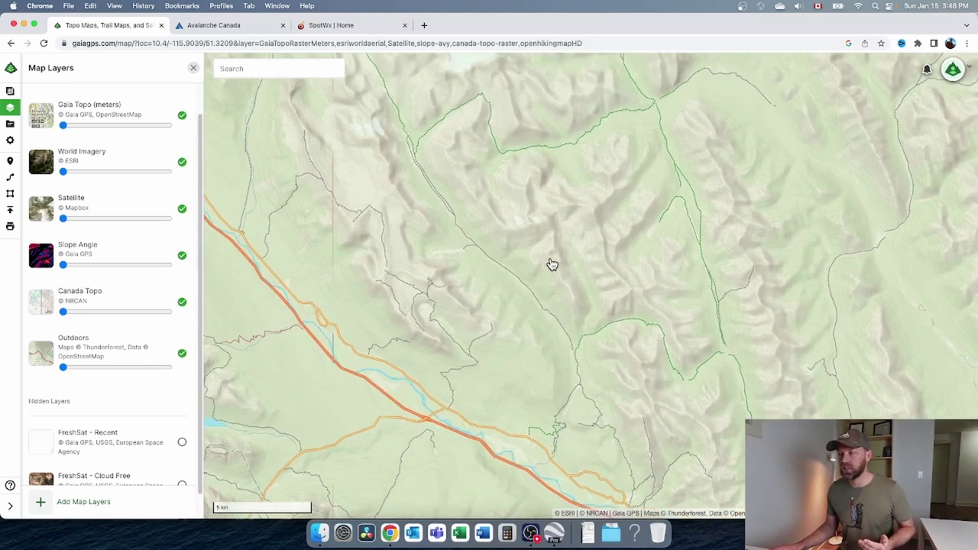
left_click_drag(618, 285, 607, 345)
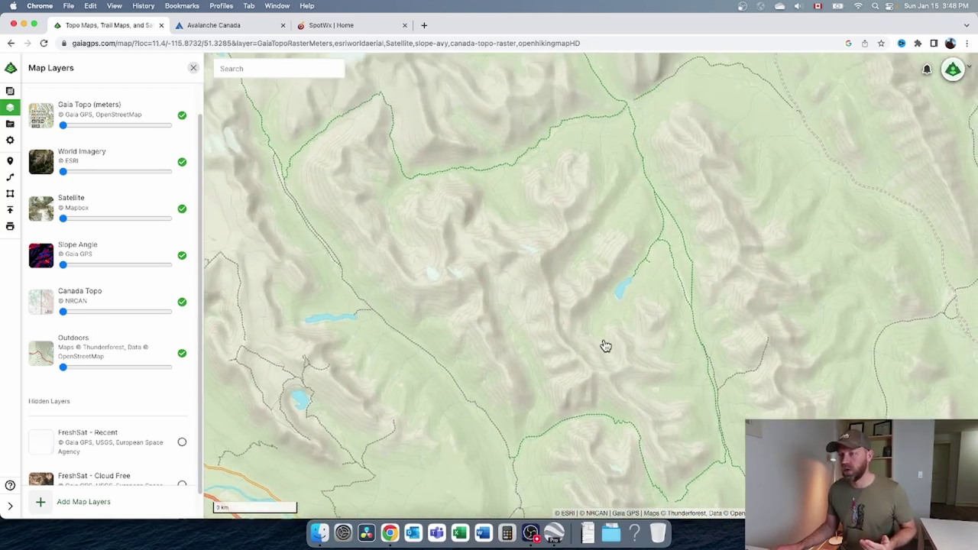
left_click_drag(428, 192, 520, 255)
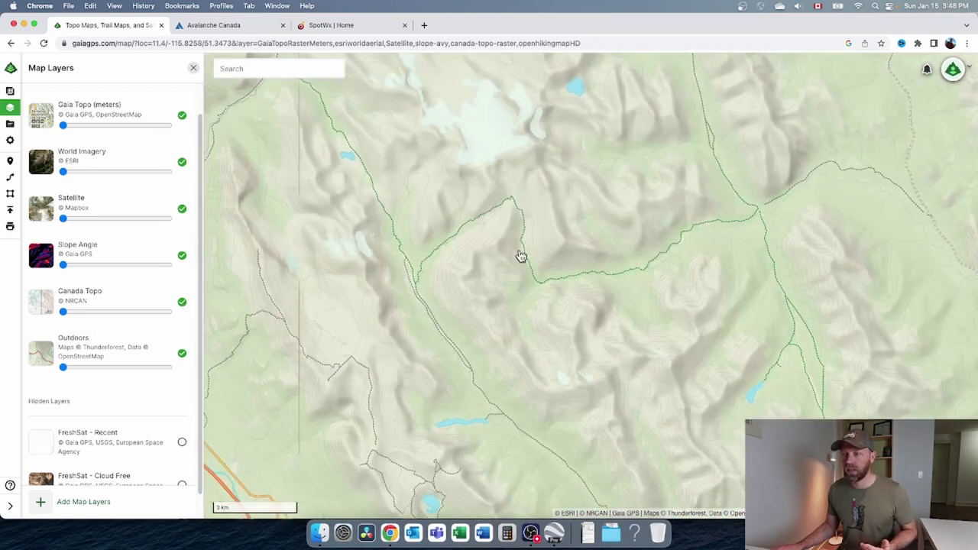
left_click_drag(356, 176, 444, 240)
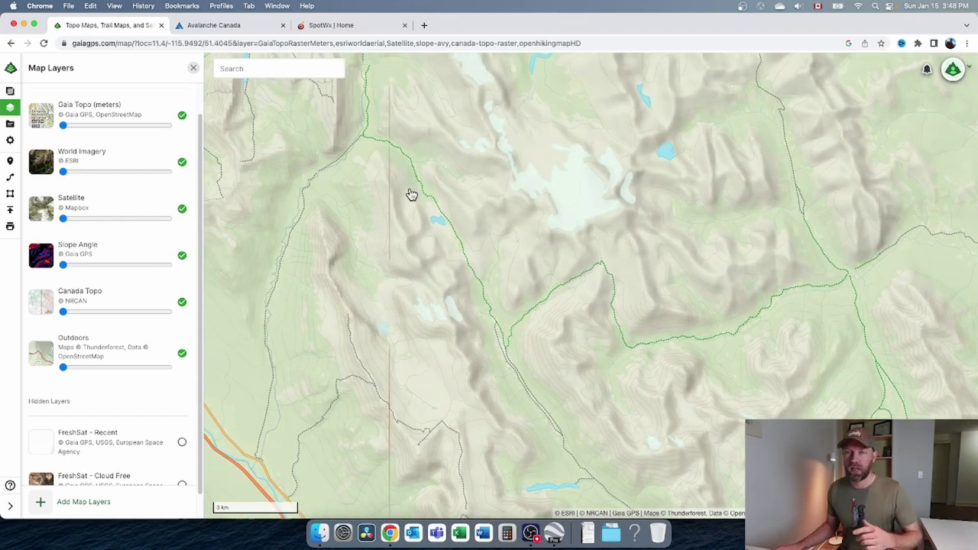
scroll(419, 212, "down", 5)
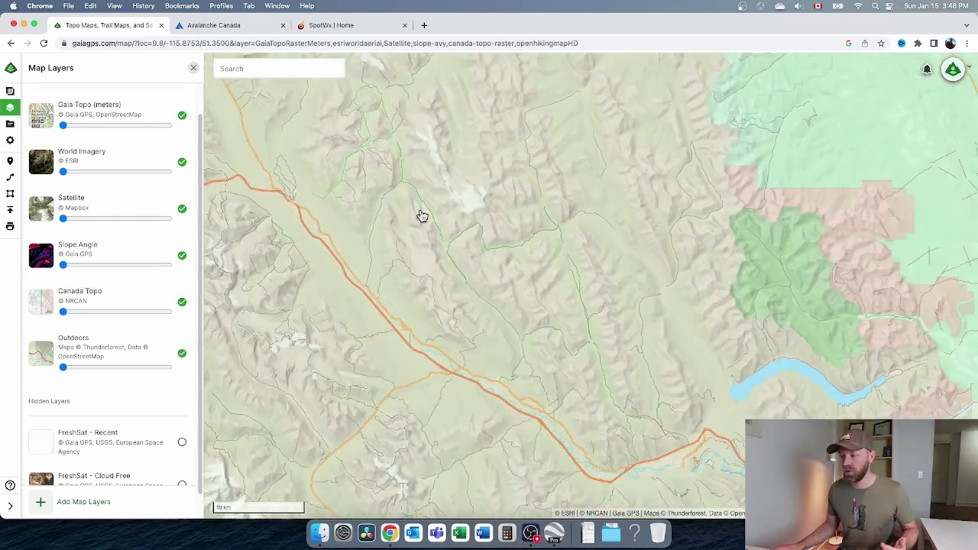
scroll(419, 215, "down", 2)
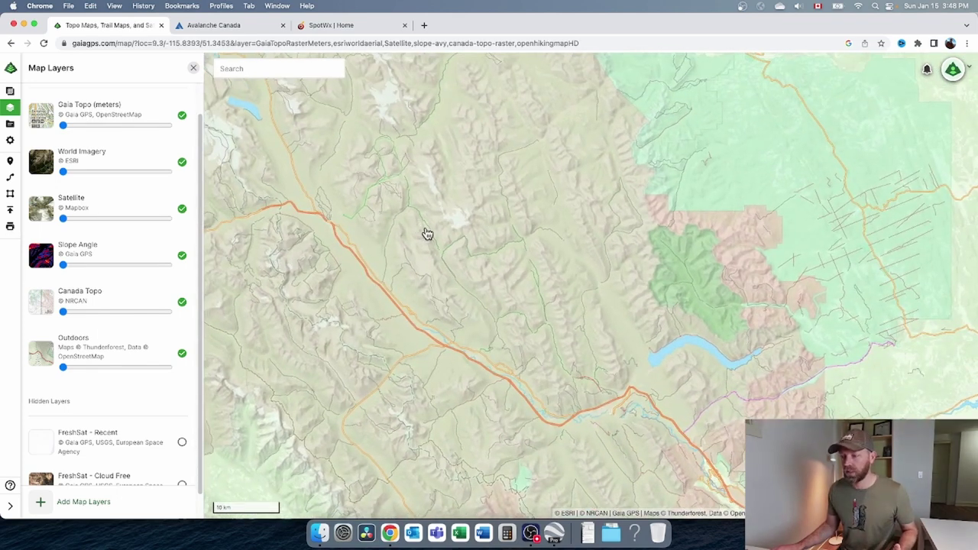
Compare Gaia Topo (meters) with Slope Angle at full opacity, fade Gaia Topo out, and inspect the steep terrain
left_click_drag(62, 125, 213, 137)
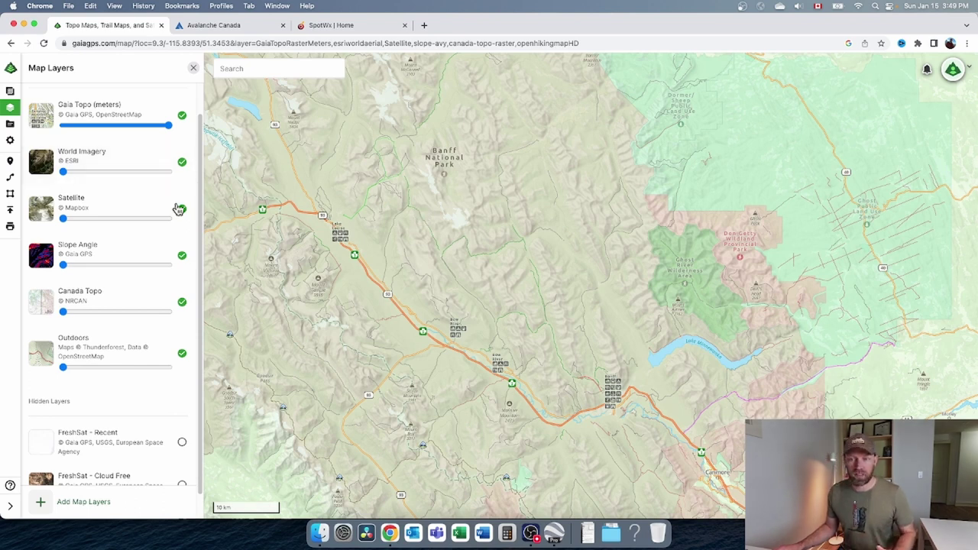
left_click_drag(65, 262, 187, 266)
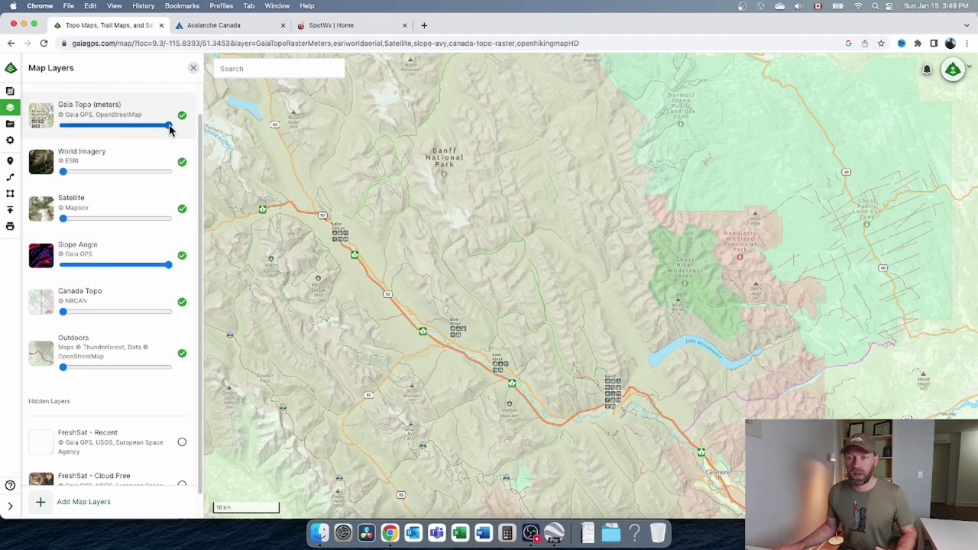
left_click_drag(70, 129, 61, 126)
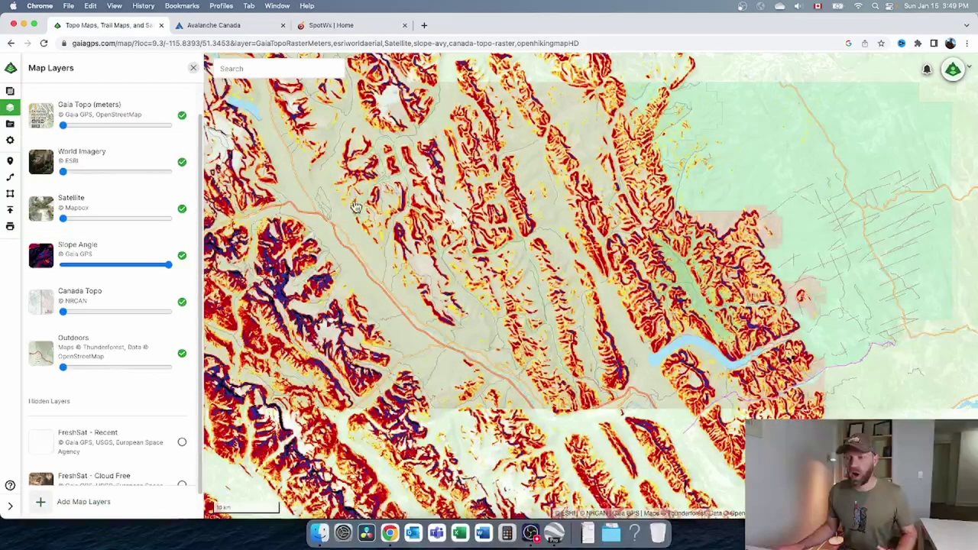
scroll(367, 203, "up", 3)
scroll(367, 203, "up", 3)
scroll(522, 225, "up", 2)
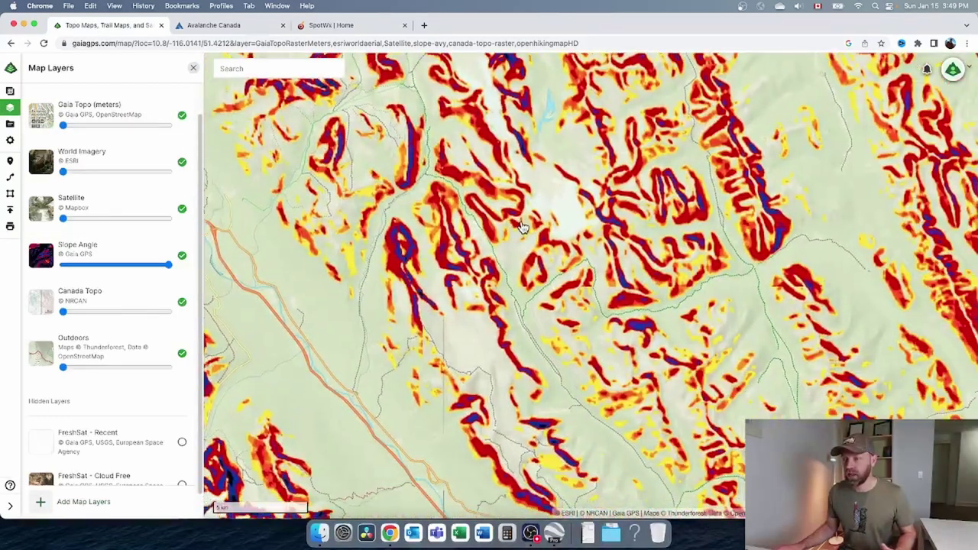
scroll(522, 225, "up", 1)
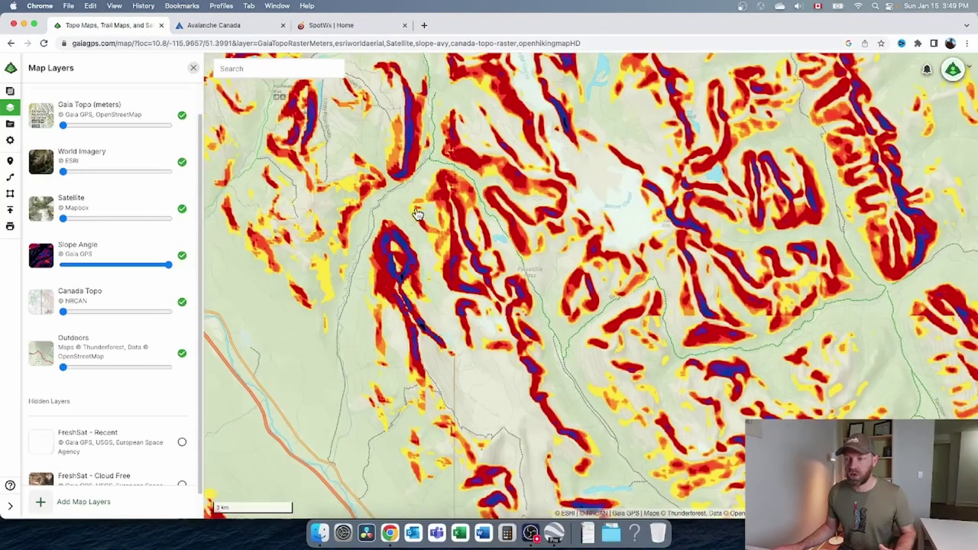
left_click(82, 251)
scroll(106, 336, "down", 1)
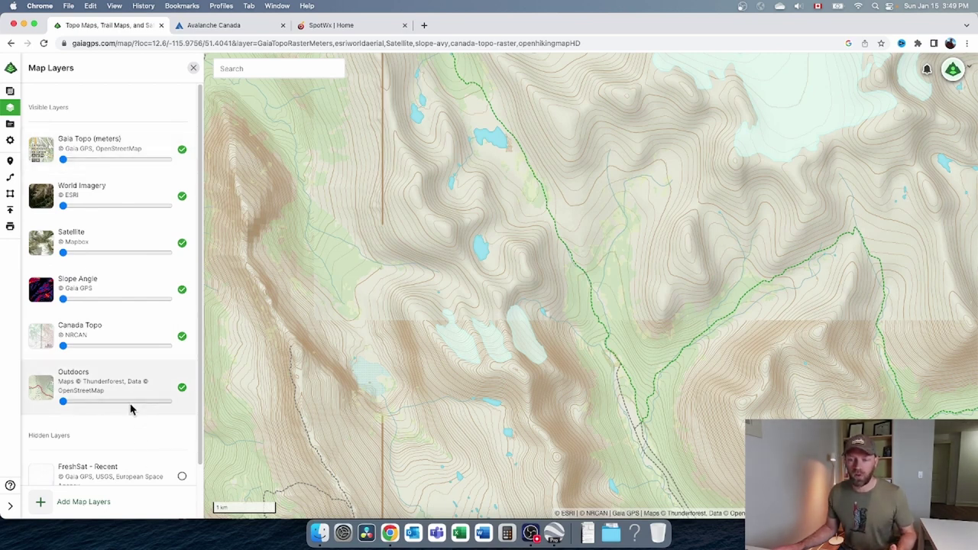
Browse the catalogue of additional map layers, including the recommended ones and the United States group, and close it
left_click(98, 503)
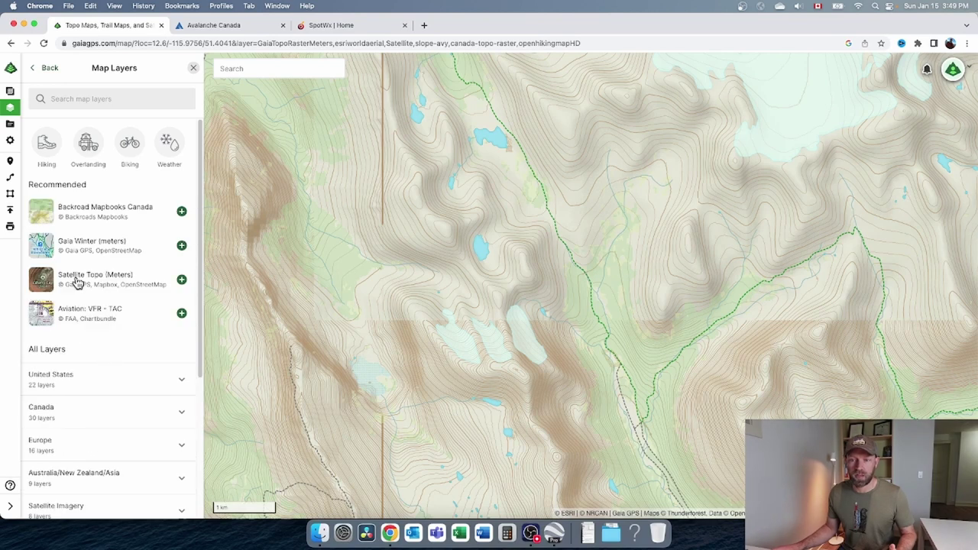
scroll(78, 297, "down", 3)
scroll(77, 280, "up", 1)
left_click(80, 188)
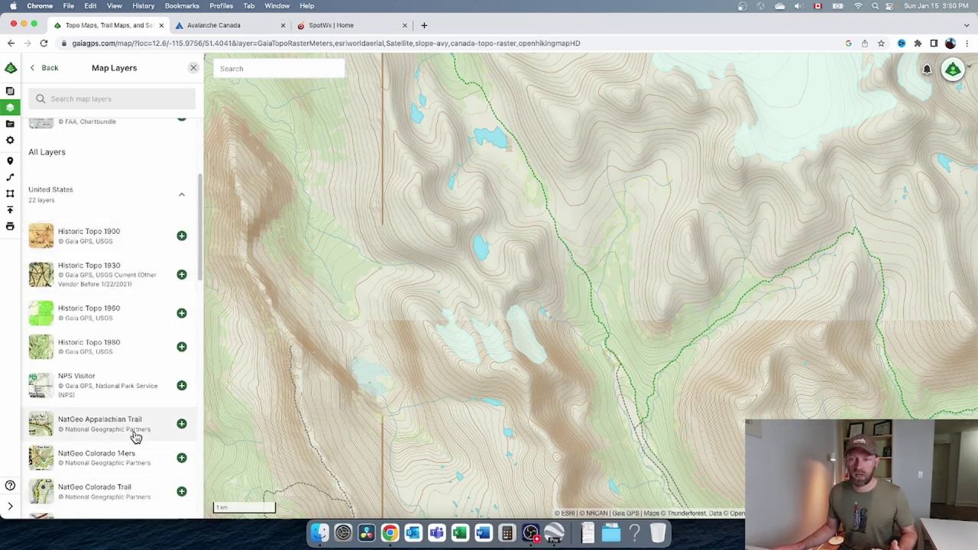
scroll(134, 435, "down", 2)
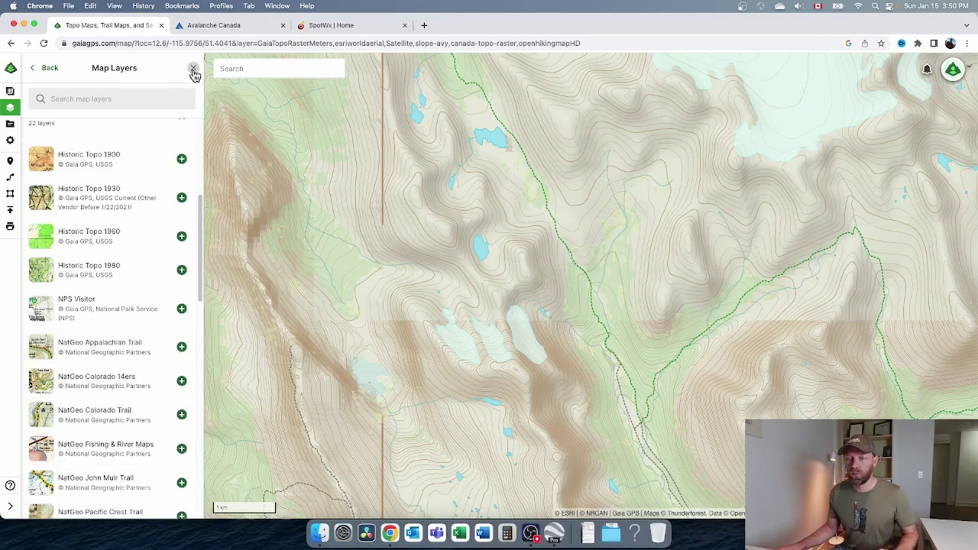
scroll(158, 332, "down", 6)
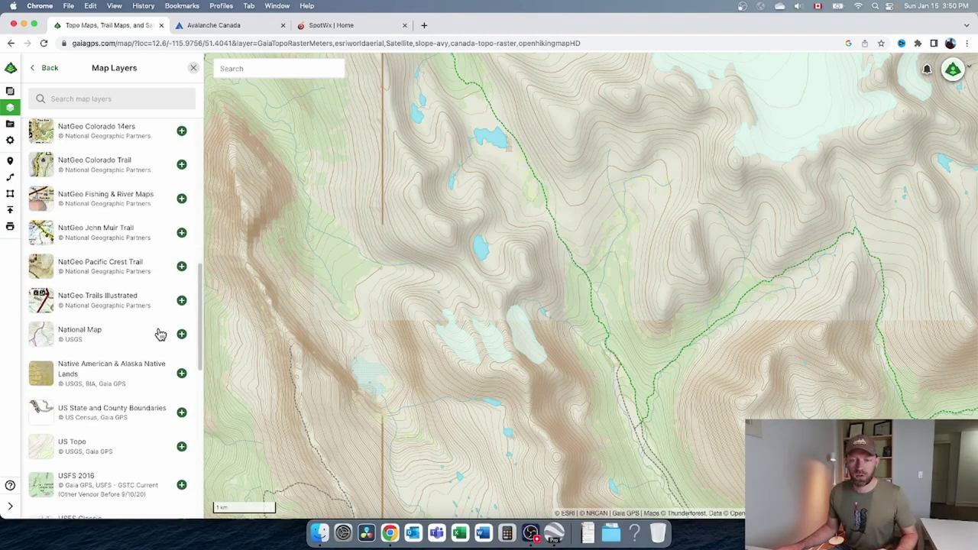
left_click(194, 69)
Reopen the layer list and make the hidden FreshSat - Recent and FreshSat - Cloud Free layers visible
left_click(9, 107)
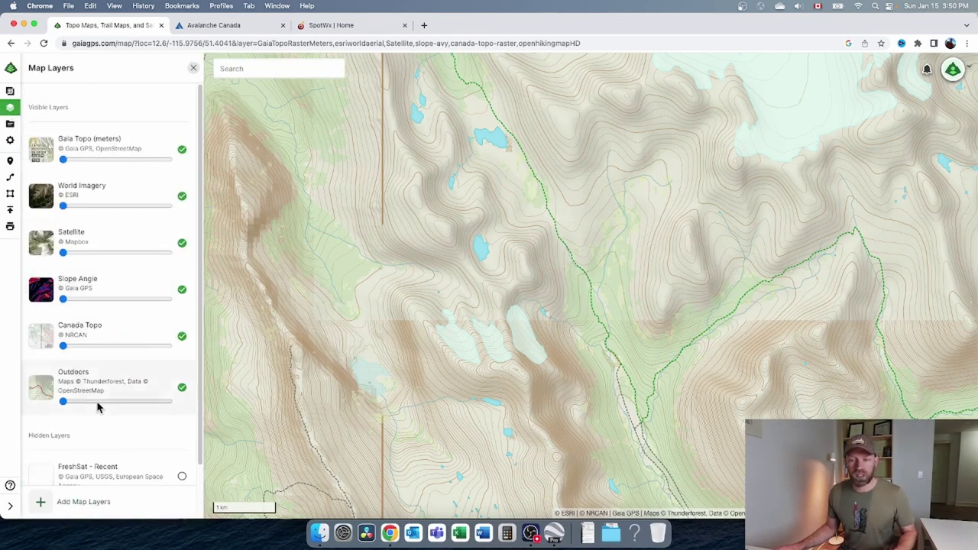
scroll(96, 406, "down", 2)
left_click(183, 421)
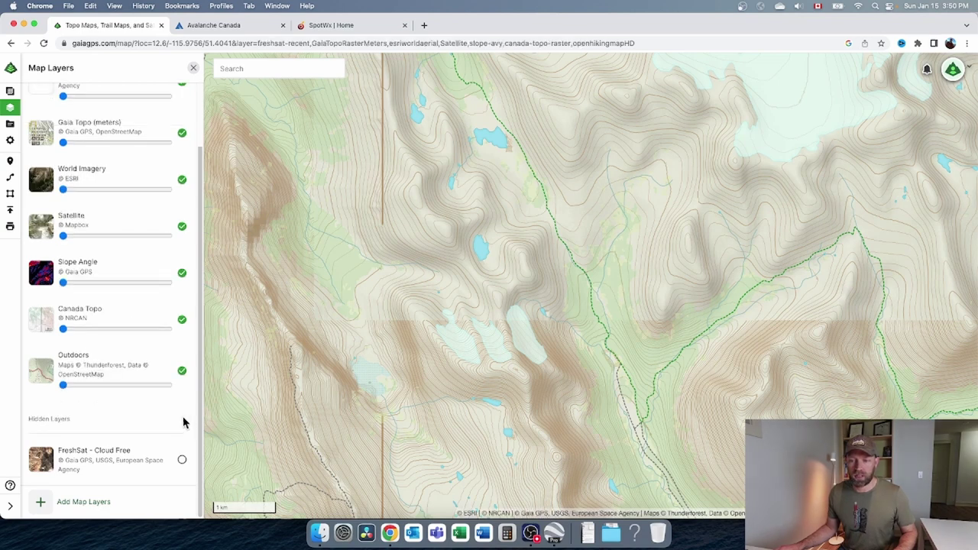
left_click(183, 463)
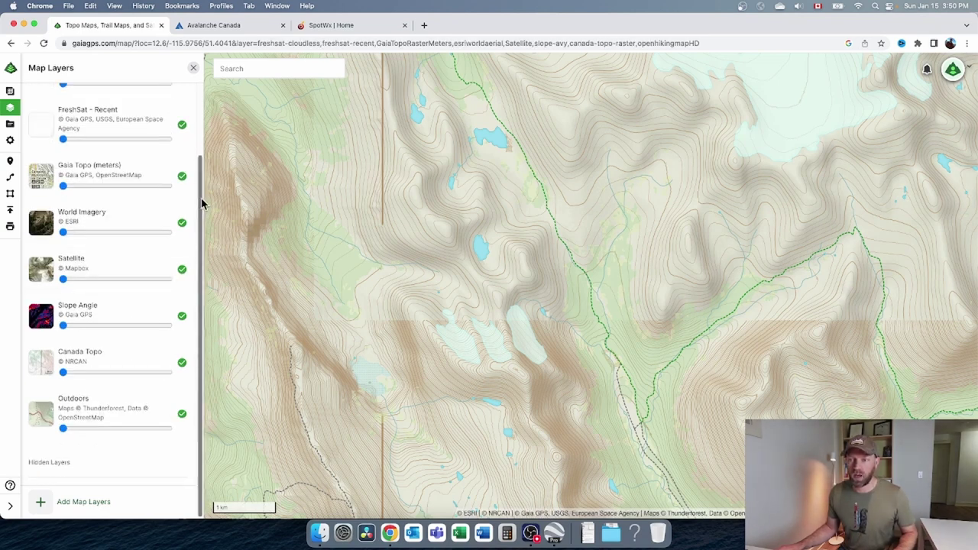
View the FreshSat - Cloud Free imagery at full opacity over a wider area and fade it back out completely
scroll(201, 205, "up", 3)
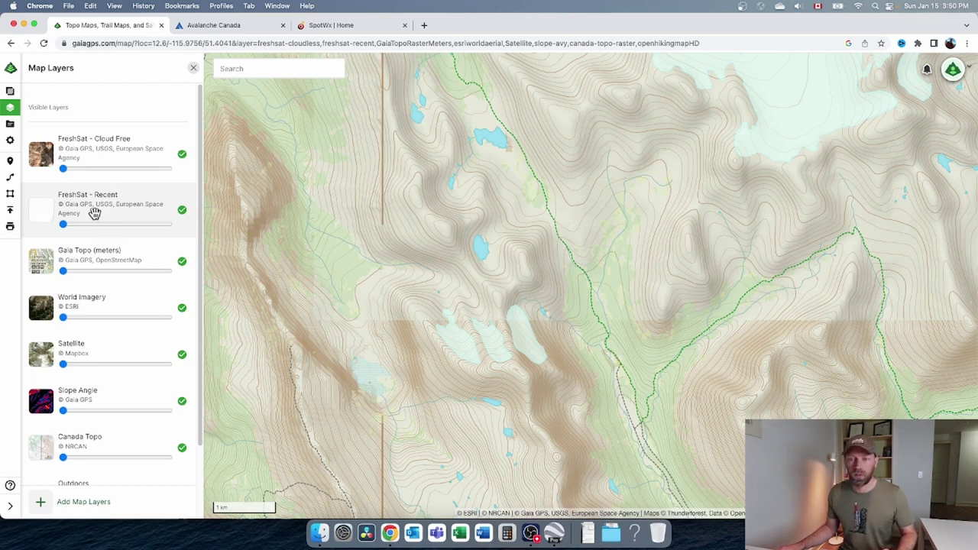
left_click_drag(63, 169, 194, 167)
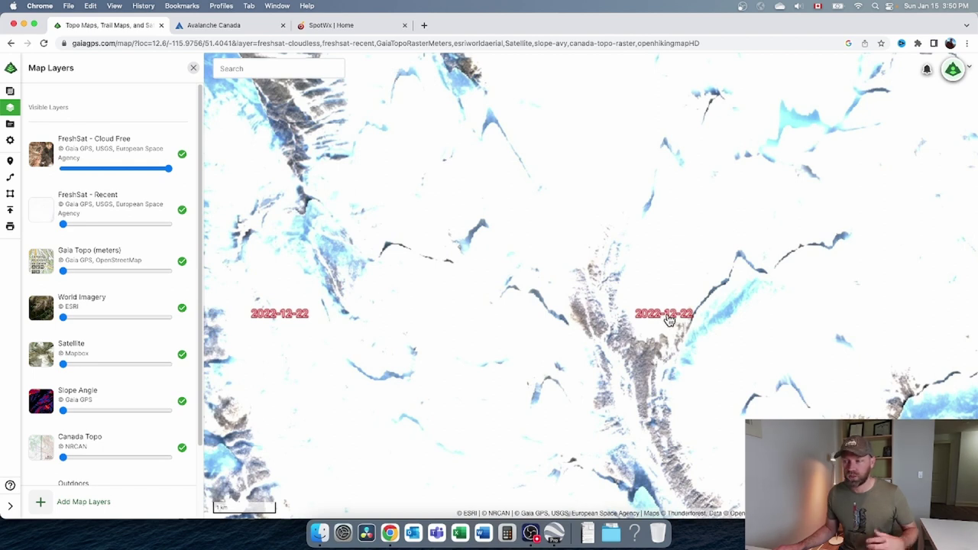
scroll(541, 280, "down", 5)
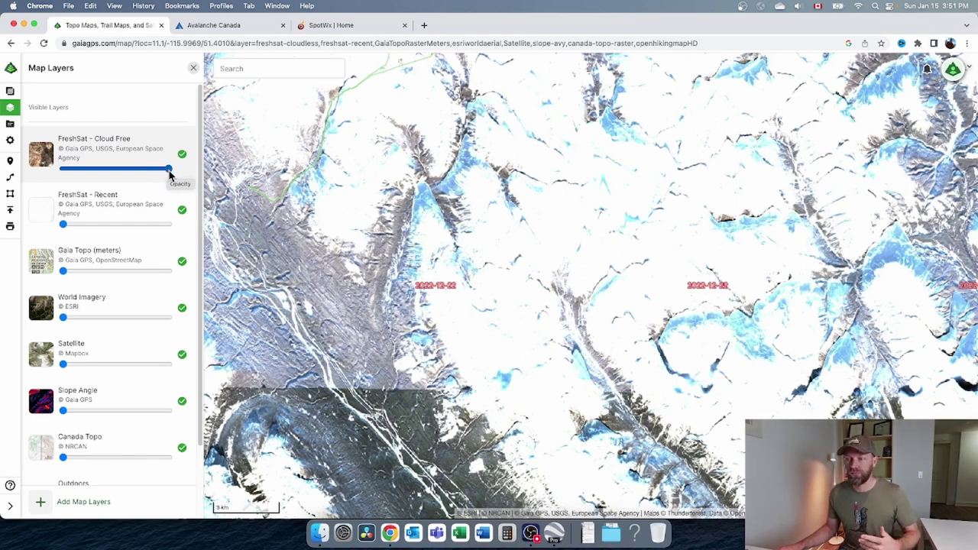
left_click_drag(170, 171, 62, 169)
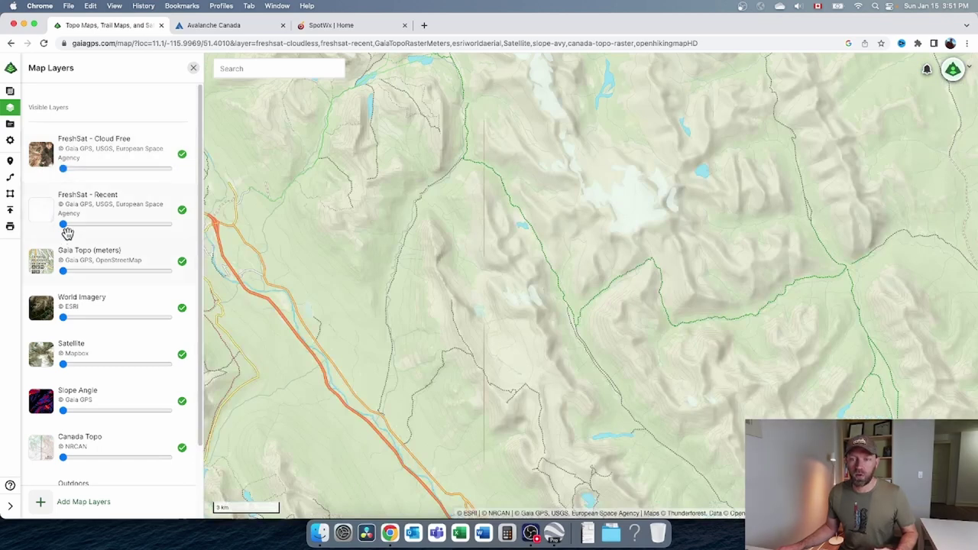
Raise FreshSat - Recent to full opacity and inspect the dated satellite imagery across the neighbouring mountain ranges
left_click_drag(63, 227, 207, 244)
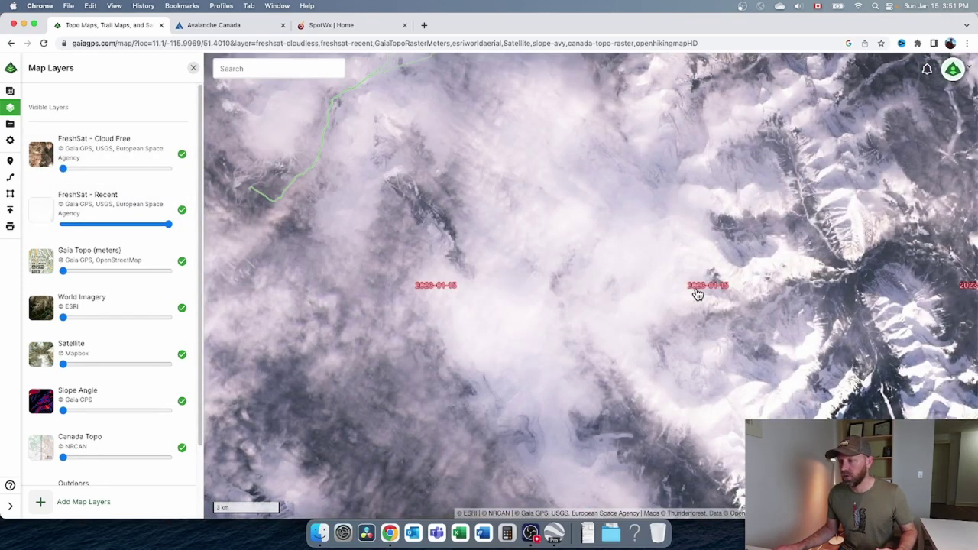
left_click_drag(563, 295, 479, 280)
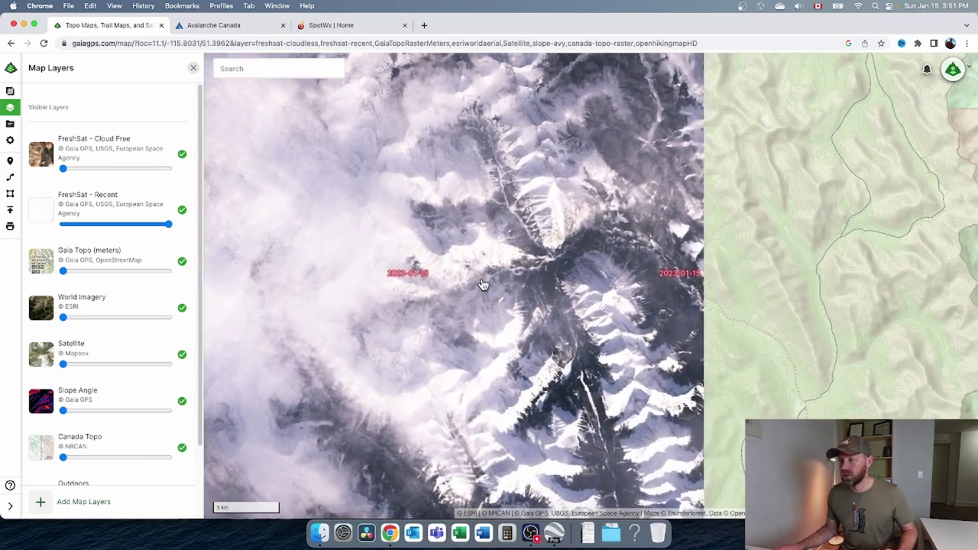
left_click_drag(639, 299, 491, 171)
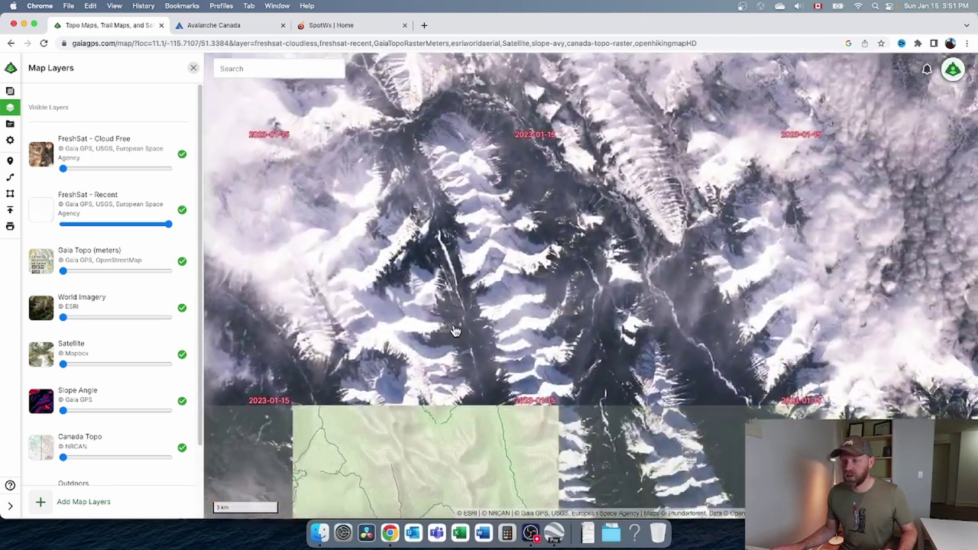
left_click_drag(599, 482, 457, 330)
scroll(459, 328, "up", 2)
scroll(463, 325, "down", 2)
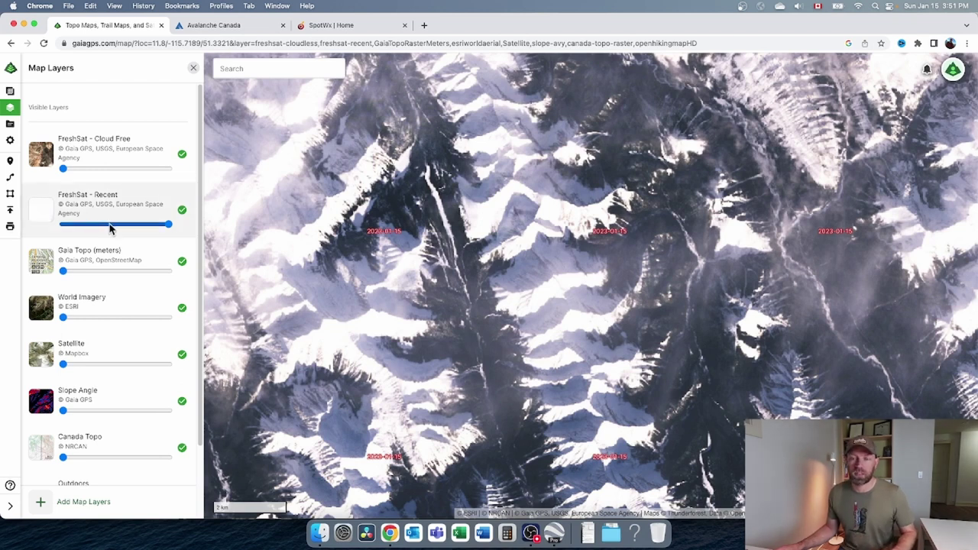
Hide both FreshSat layers, check the Outdoors layer's description, and set Outdoors to full opacity
left_click(130, 225)
left_click(109, 391)
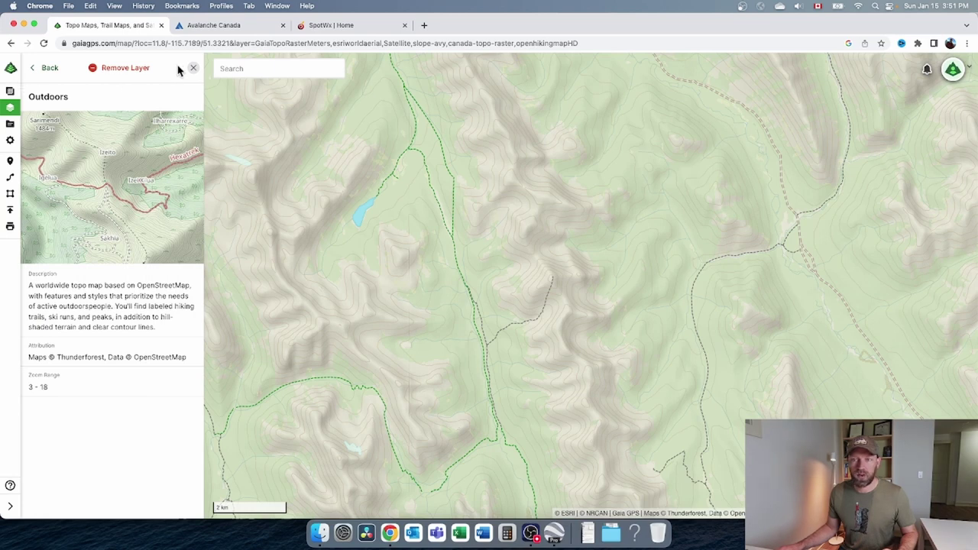
left_click(42, 69)
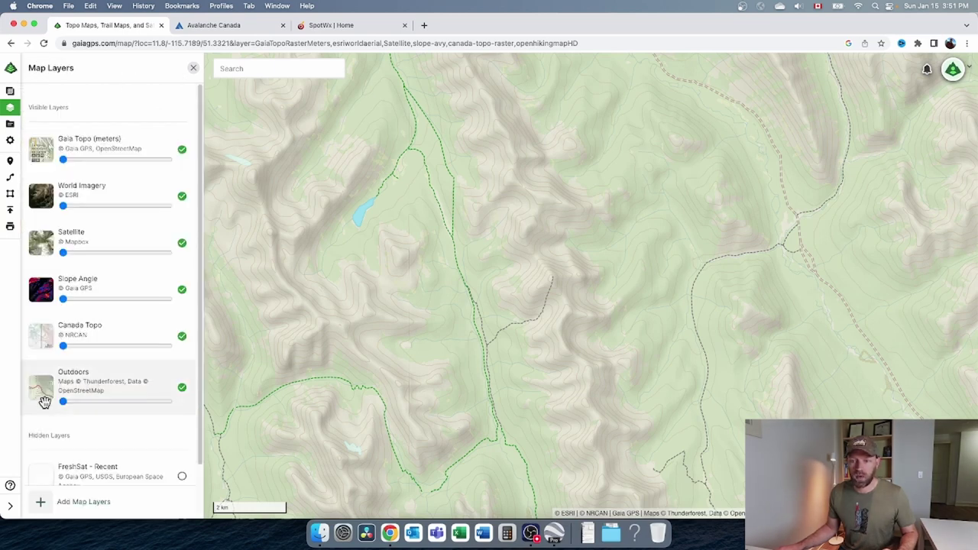
left_click_drag(63, 402, 171, 399)
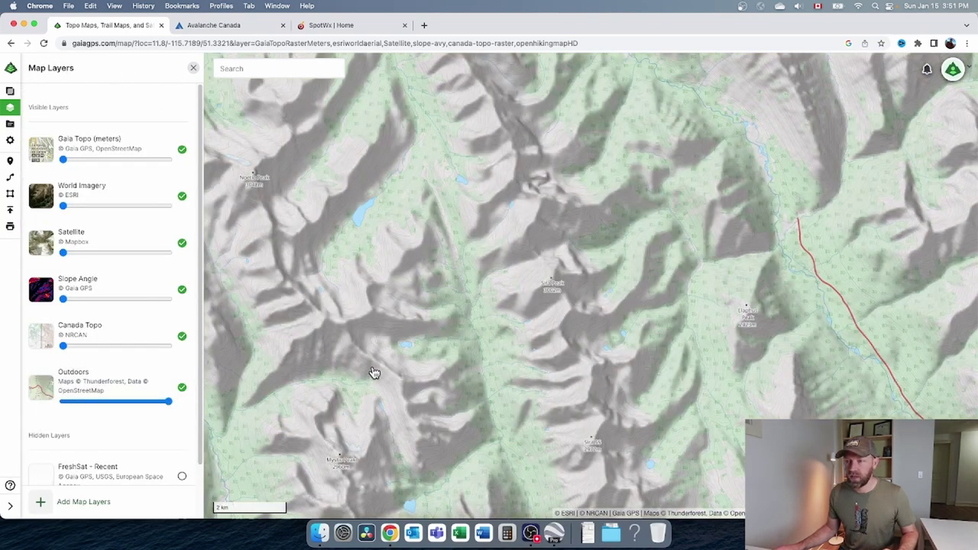
Examine the Outdoors layer's trail detail on the Hind Hut Headwall Approach near Wedgwood Peak
scroll(373, 376, "down", 5)
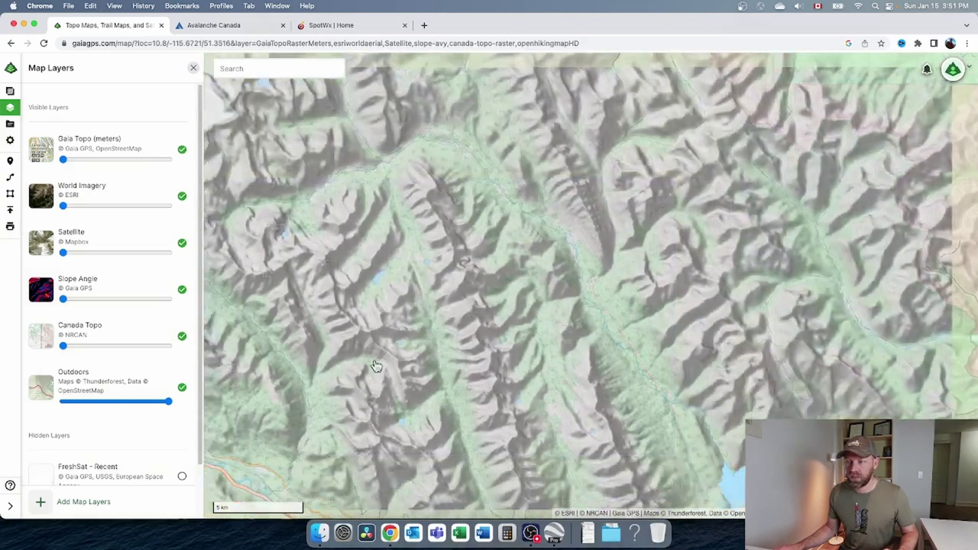
left_click_drag(374, 372, 432, 221)
scroll(427, 275, "up", 5)
scroll(526, 264, "up", 2)
scroll(616, 269, "up", 4)
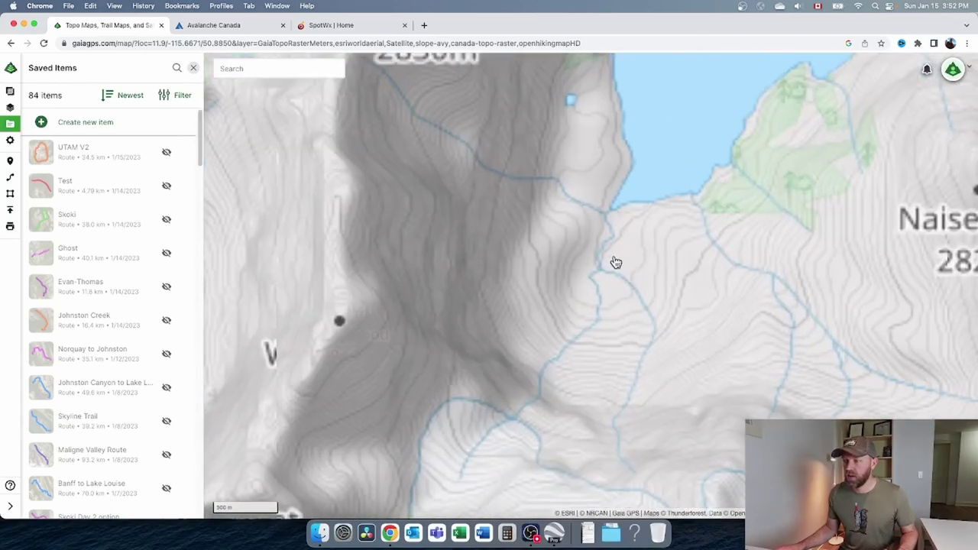
scroll(604, 260, "up", 3)
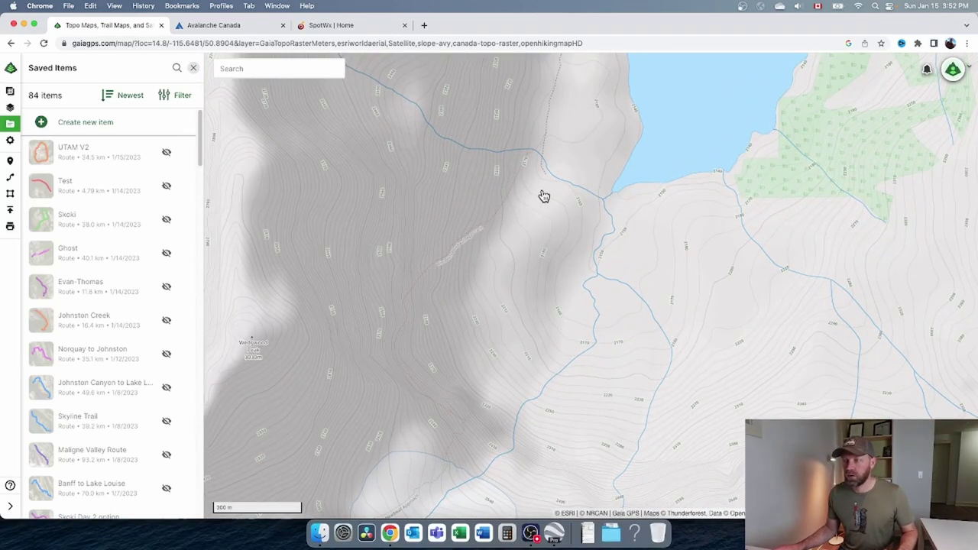
scroll(463, 272, "up", 2)
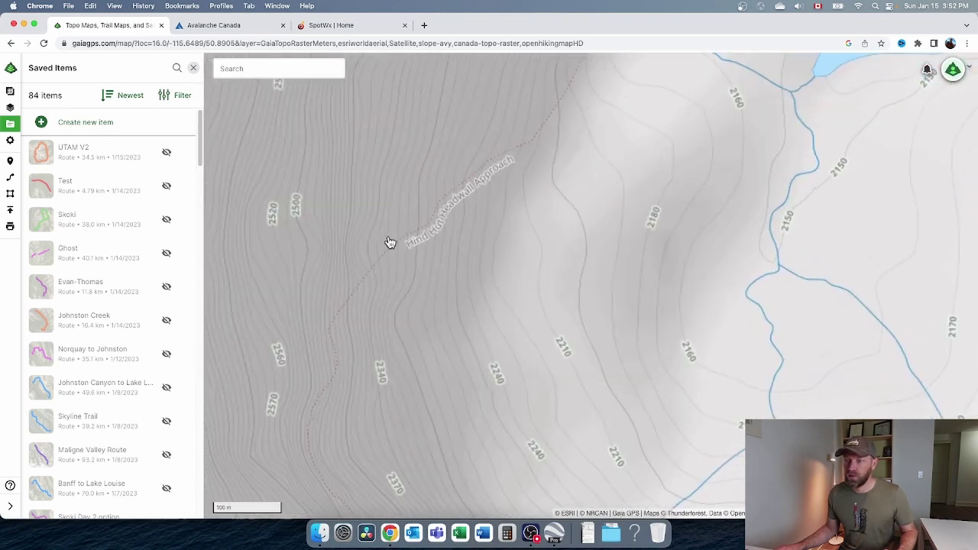
left_click_drag(616, 148, 594, 298)
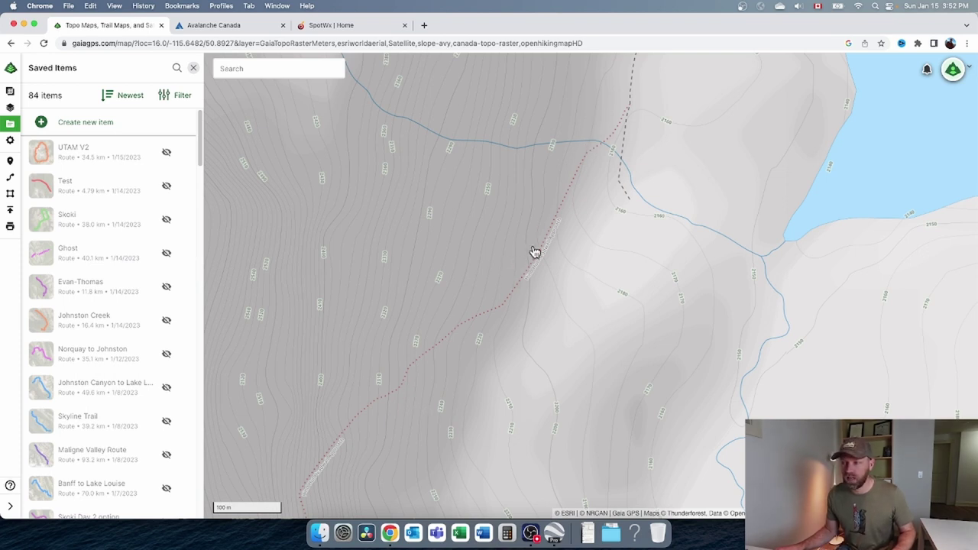
scroll(481, 232, "down", 2)
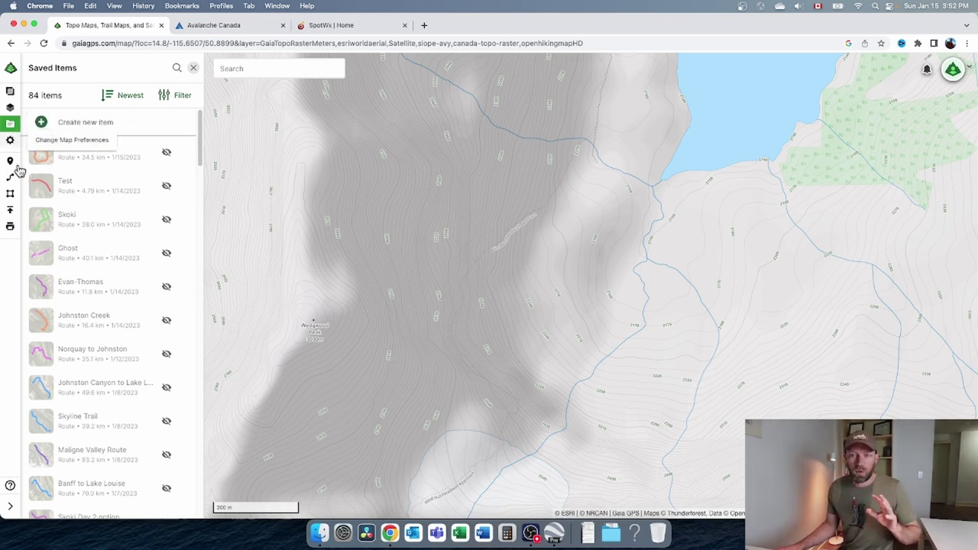
Fade the Outdoors layer out completely and set Gaia Topo (meters) to full opacity
left_click(10, 108)
left_click_drag(143, 406, 63, 402)
left_click_drag(62, 159, 179, 161)
Start a new hiking route beside Og Lake Campground and trace the trail north-west with four points
scroll(535, 205, "down", 6)
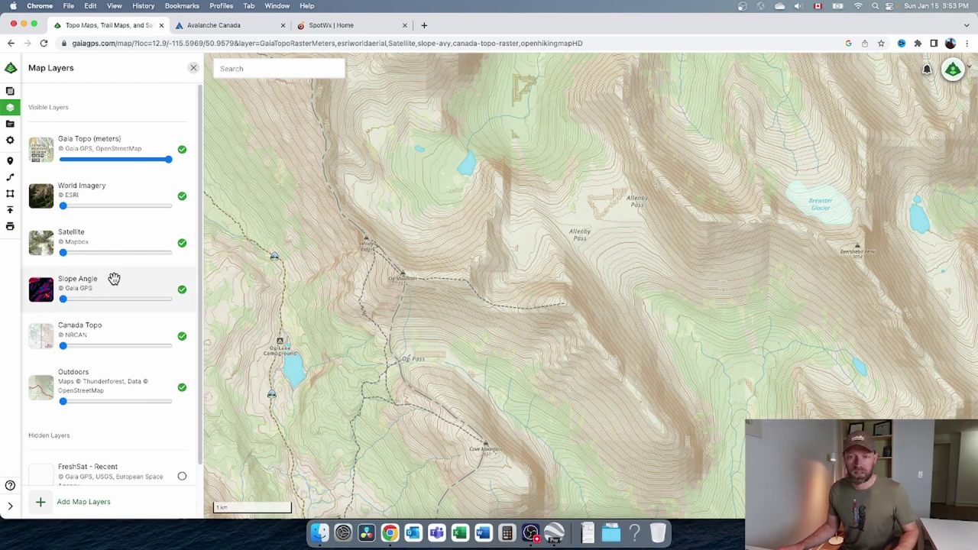
left_click_drag(369, 417, 478, 388)
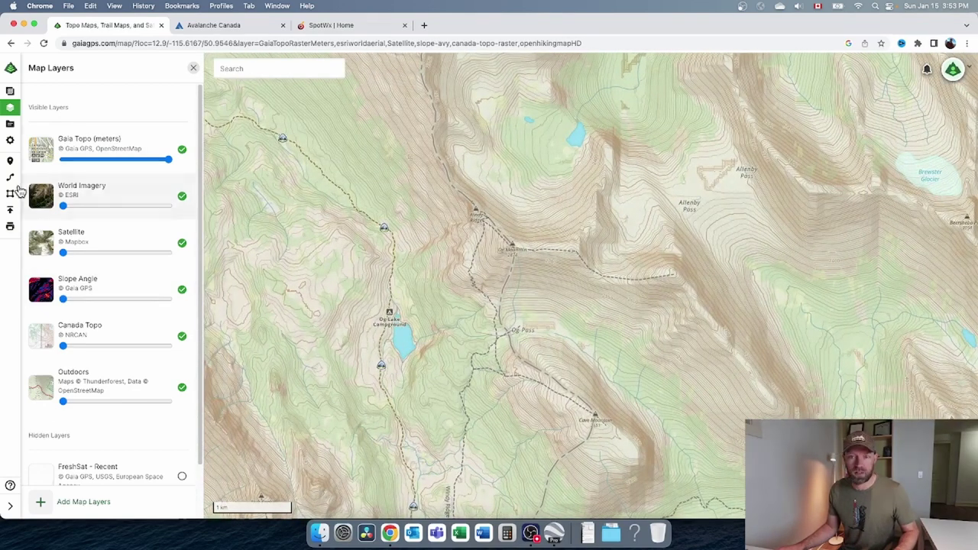
left_click(10, 177)
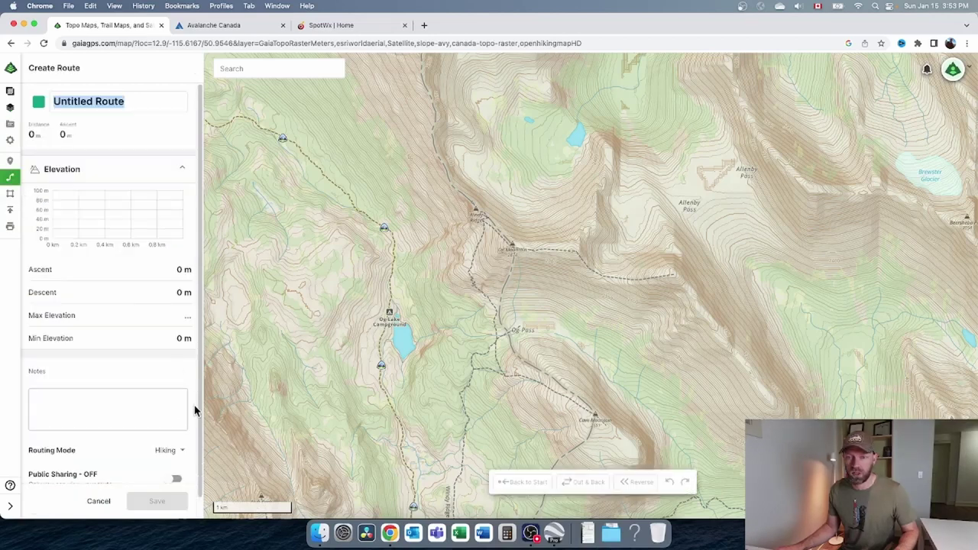
left_click(382, 340)
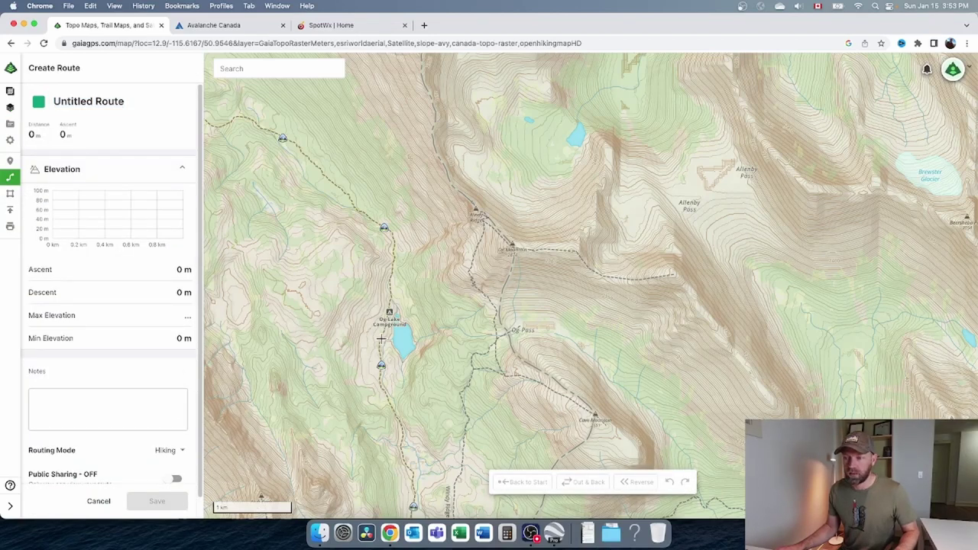
left_click(392, 238)
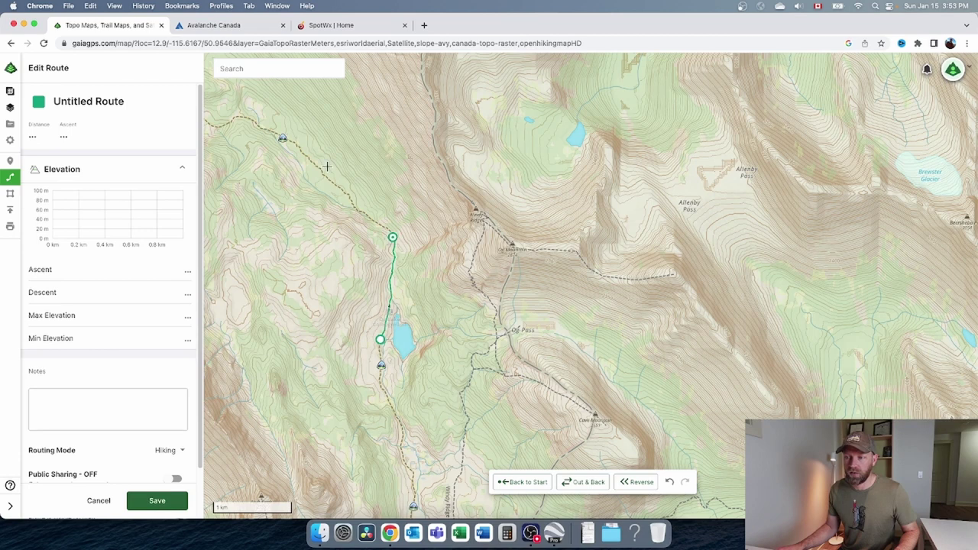
left_click(324, 173)
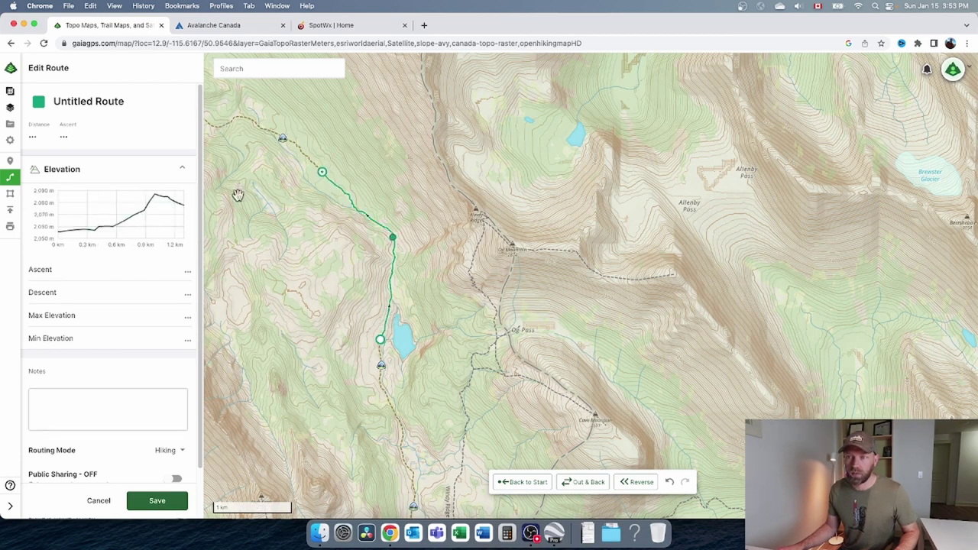
left_click(226, 125)
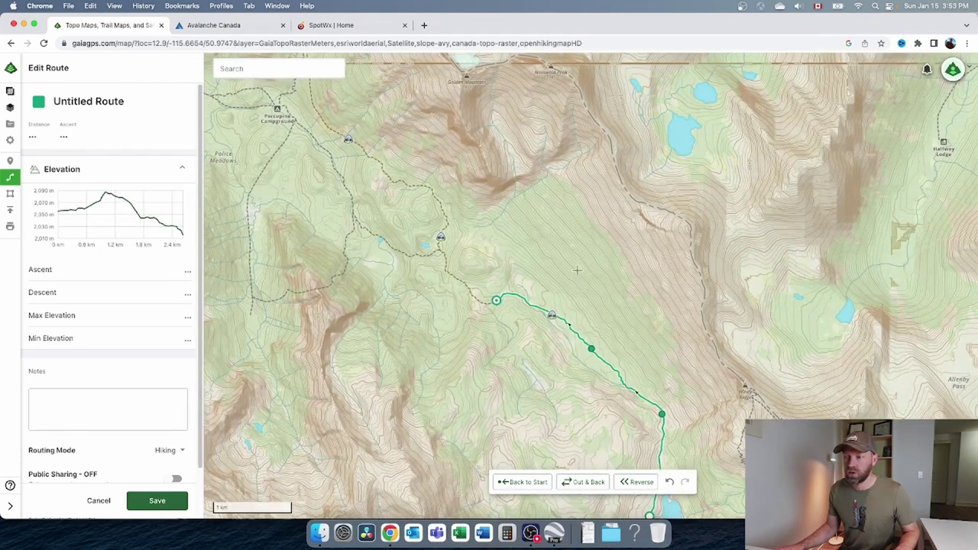
Extend the route off-trail with five more points up the slope towards Golden Mountain
left_click(558, 248)
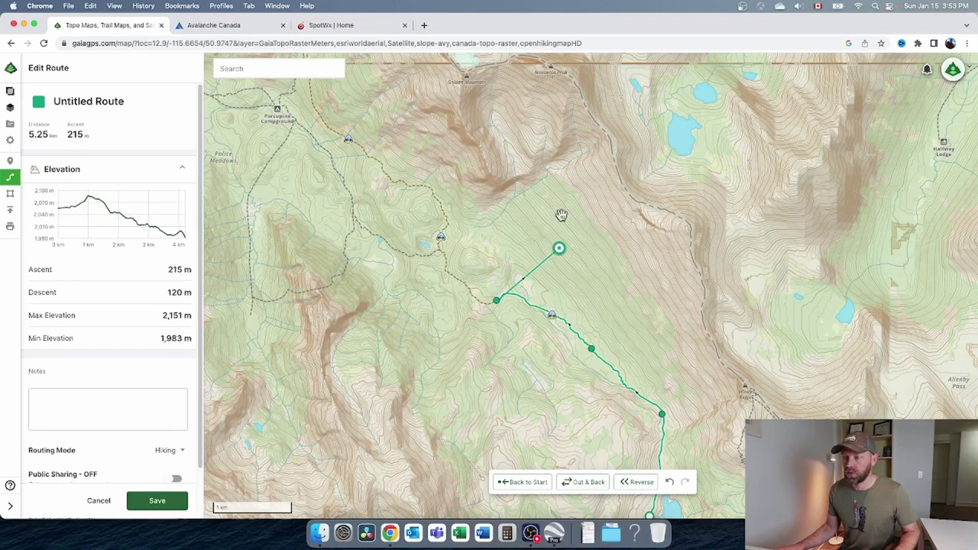
left_click(562, 216)
left_click(560, 186)
left_click(517, 160)
left_click(458, 123)
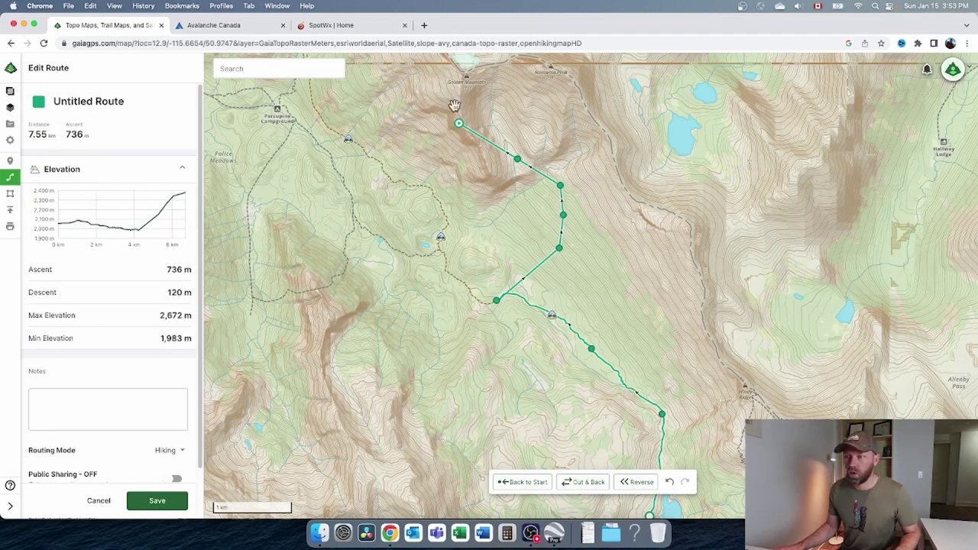
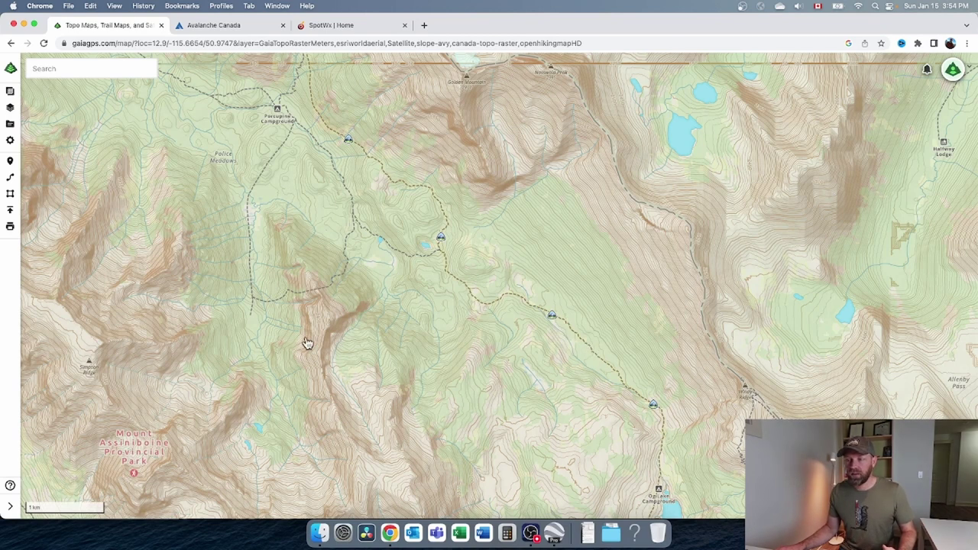
Examine the topo map's trails and terrain in Kananaskis, around Lillian Lake, the Lost Lake Route and Fortress Mountain Resort
left_click_drag(585, 303, 332, 308)
scroll(334, 309, "down", 5)
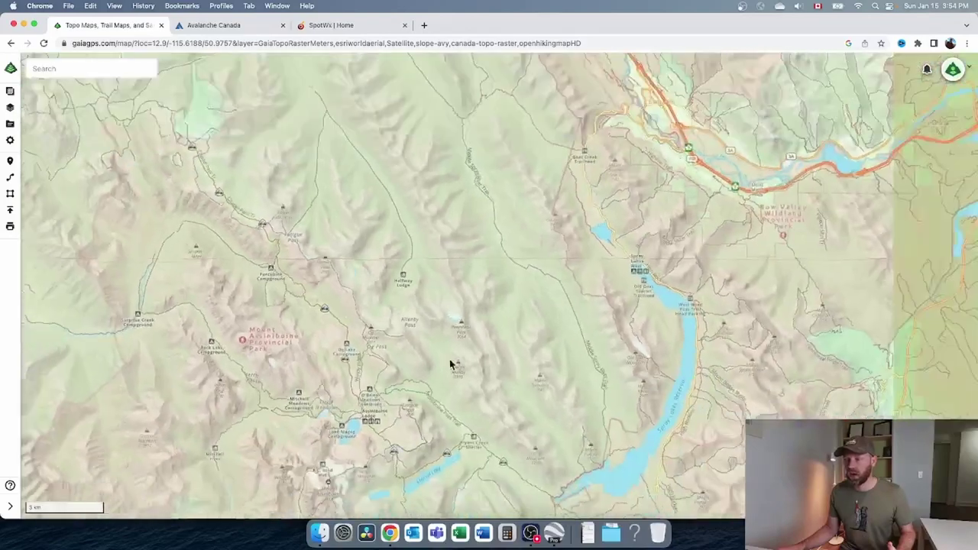
mouse_move(451, 365)
left_mouse_down()
mouse_move(296, 253)
mouse_move(214, 217)
left_mouse_up()
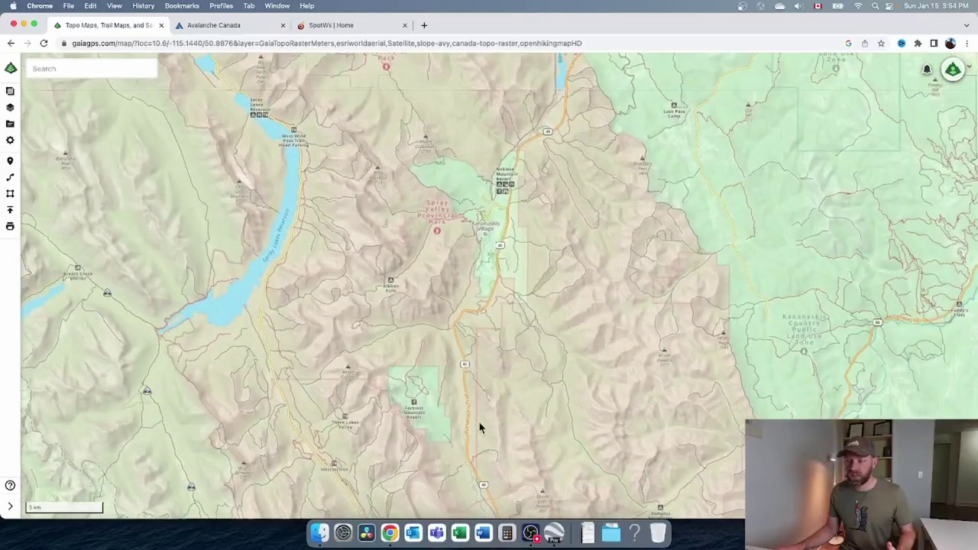
scroll(426, 298, "up", 5)
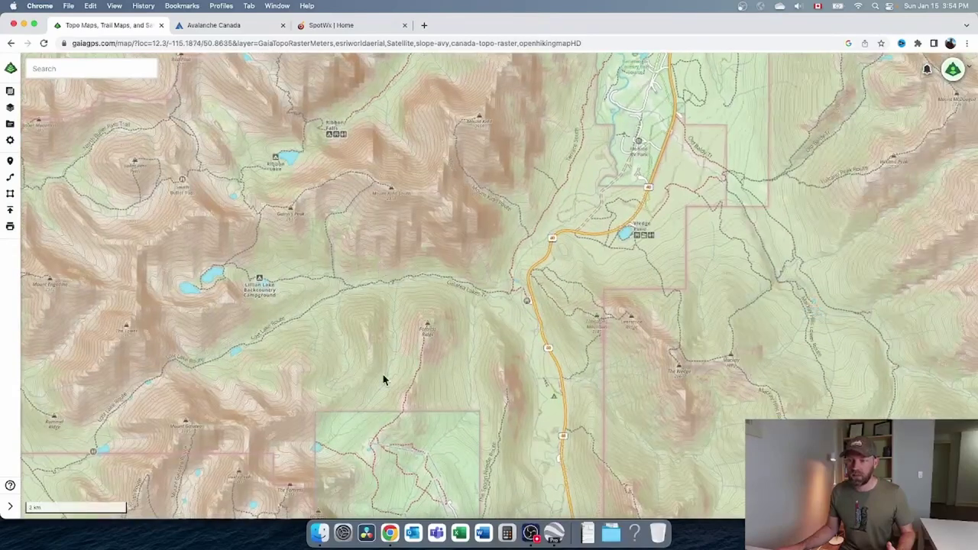
scroll(382, 377, "down", 2)
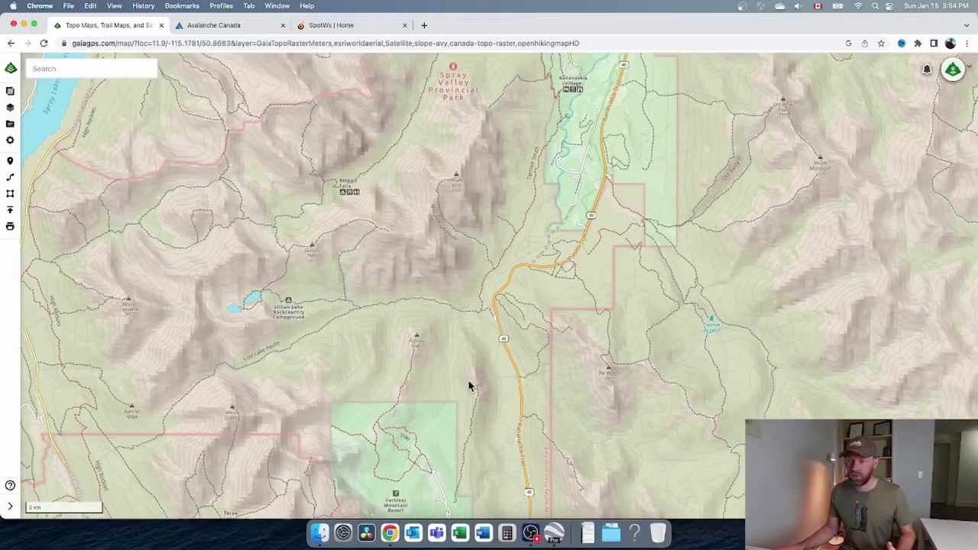
left_click_drag(469, 385, 533, 339)
scroll(398, 356, "up", 4)
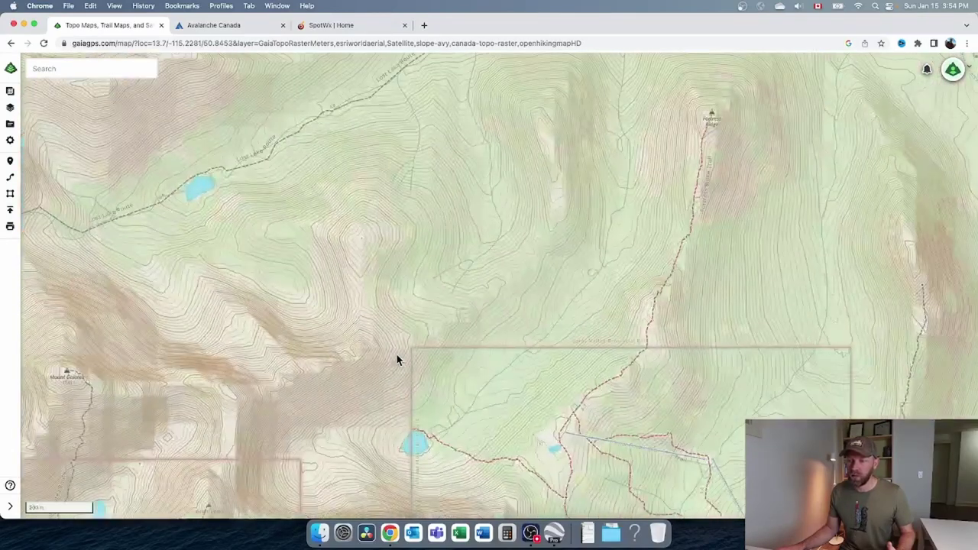
scroll(401, 362, "down", 2)
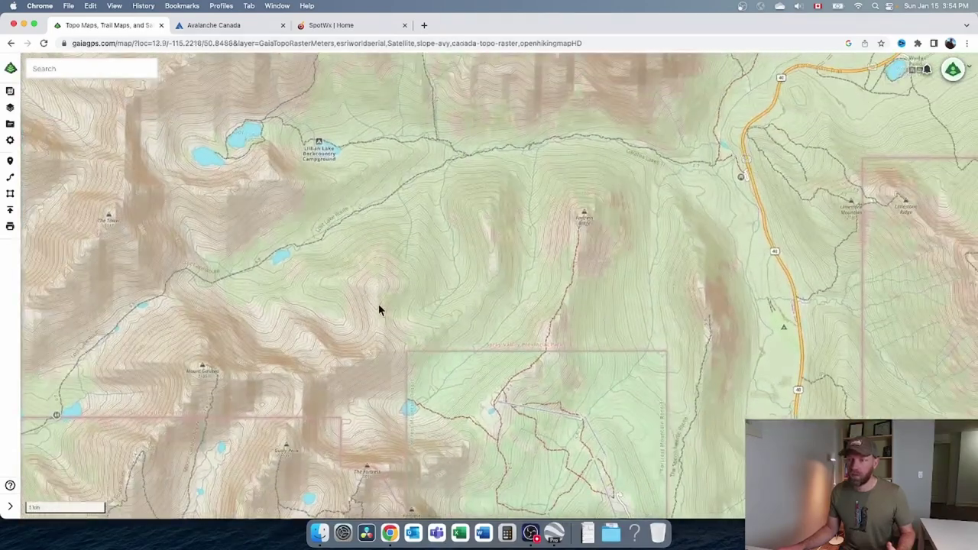
left_click_drag(380, 310, 431, 461)
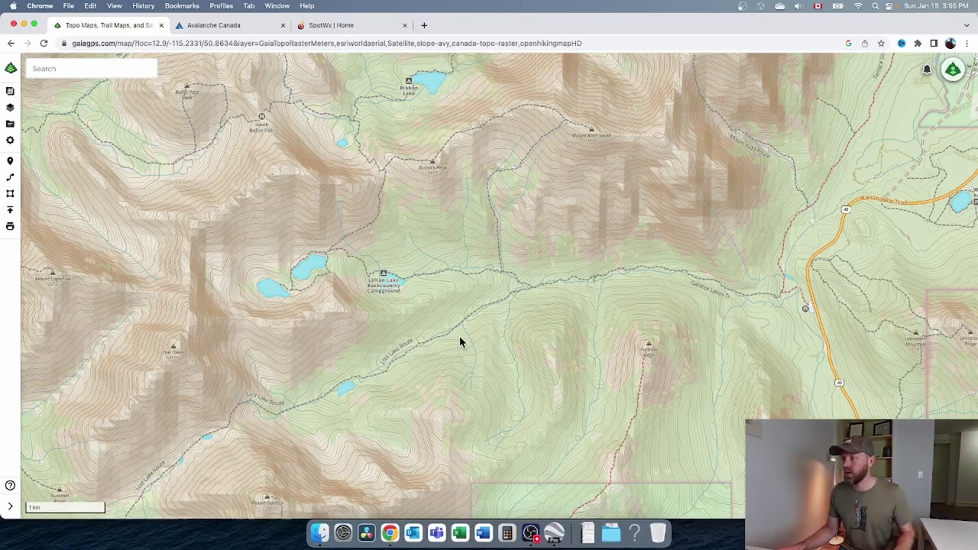
scroll(460, 340, "down", 5)
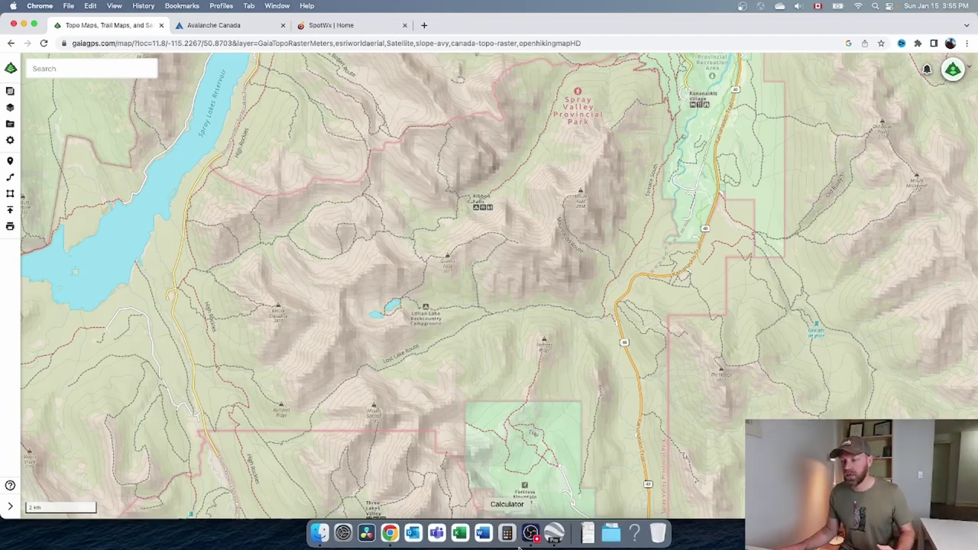
Switch to Google Earth Pro and inspect the red Ghost V1 route across the mountain ranges from above
left_click(555, 534)
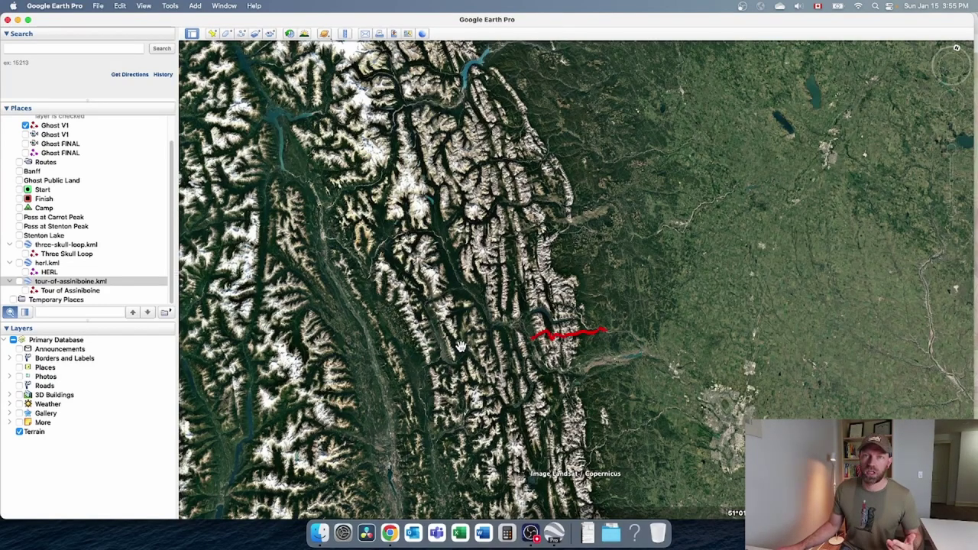
scroll(489, 336, "up", 5)
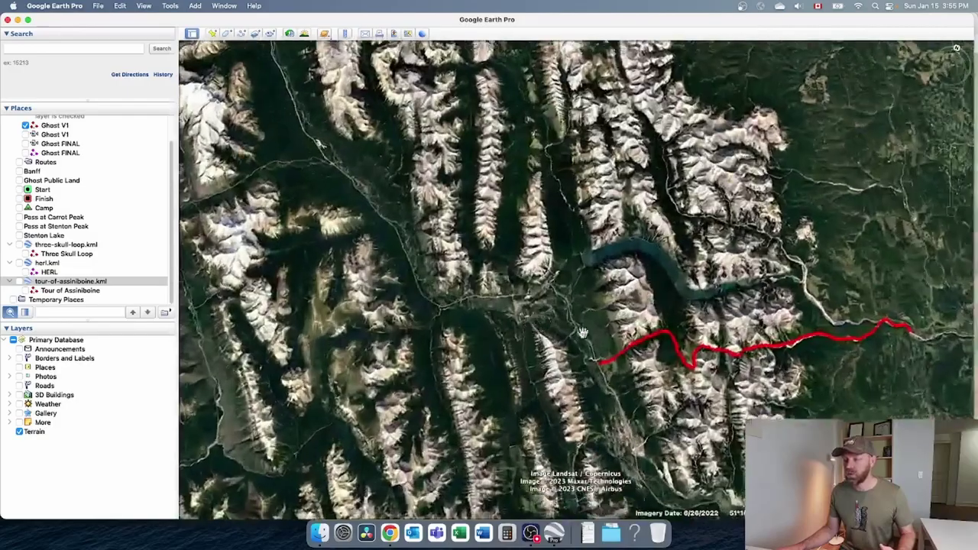
left_click_drag(582, 333, 507, 304)
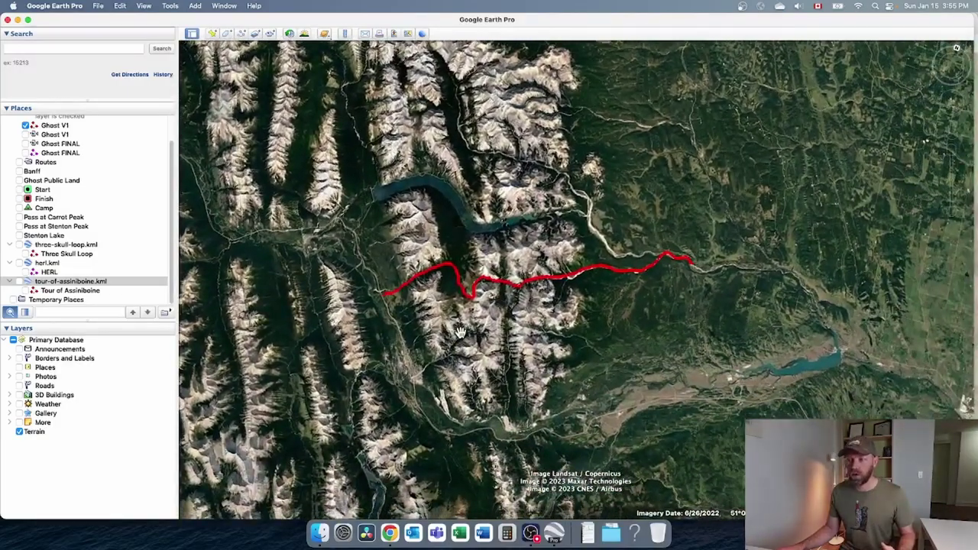
scroll(459, 332, "up", 2)
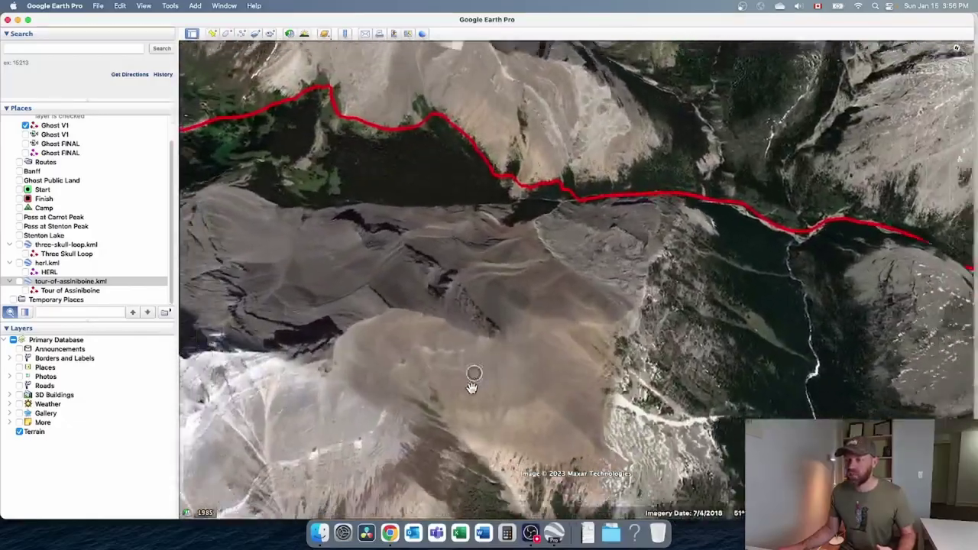
scroll(467, 400, "down", 3)
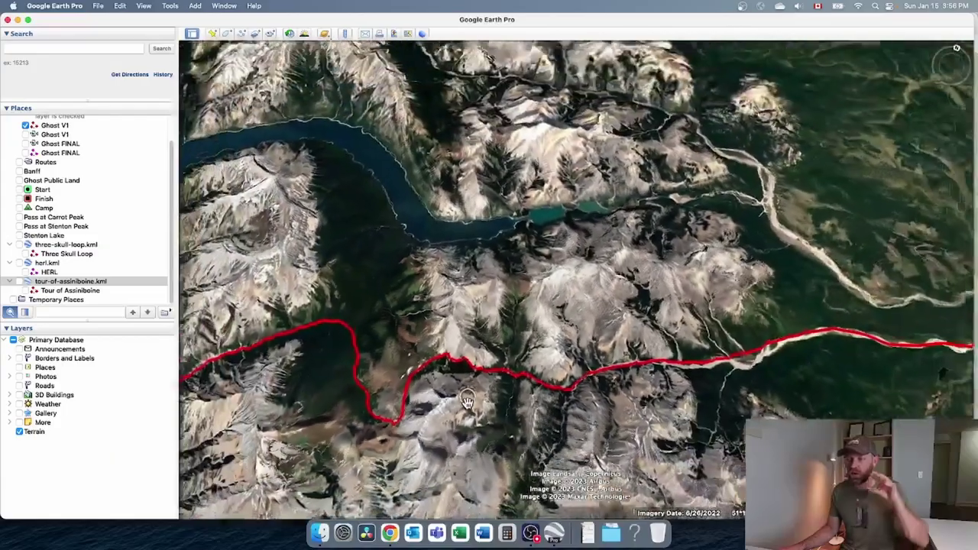
Examine the steep terrain along the western part of the Ghost V1 route up close in tilted 3D view
scroll(468, 400, "up", 5)
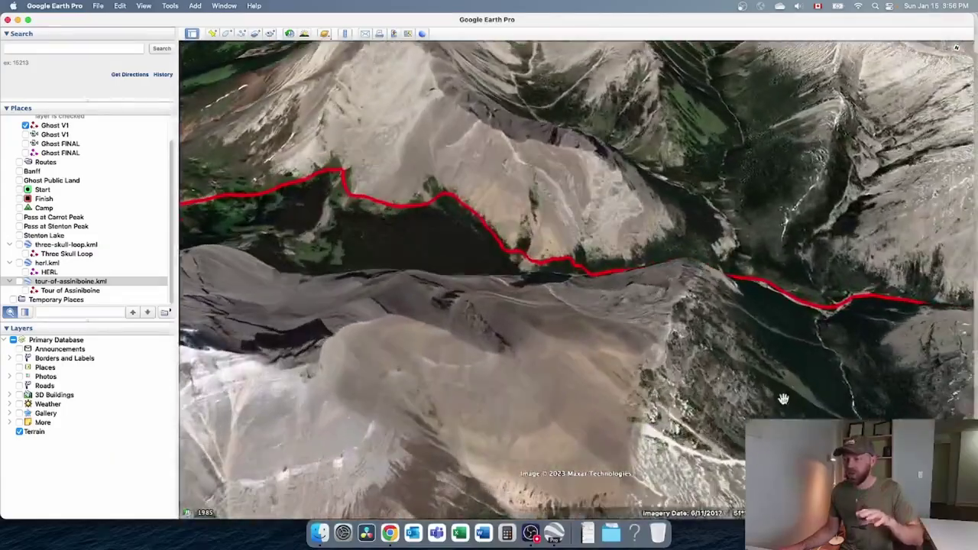
left_click_drag(784, 398, 485, 380)
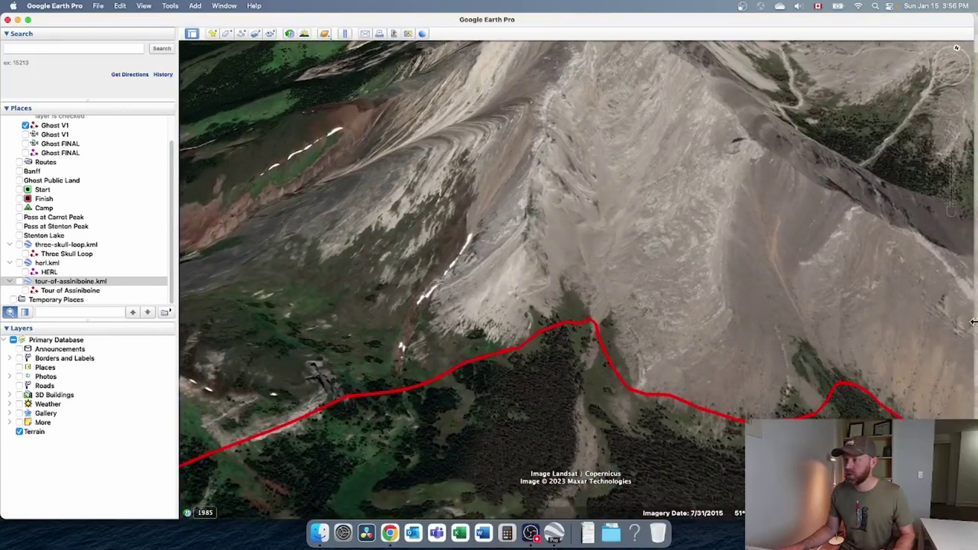
mouse_move(958, 142)
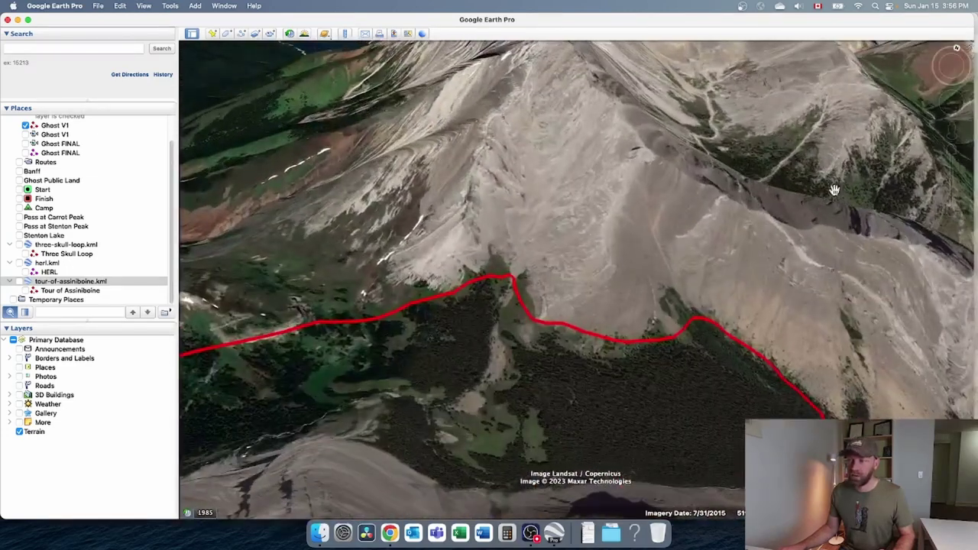
left_click(952, 151)
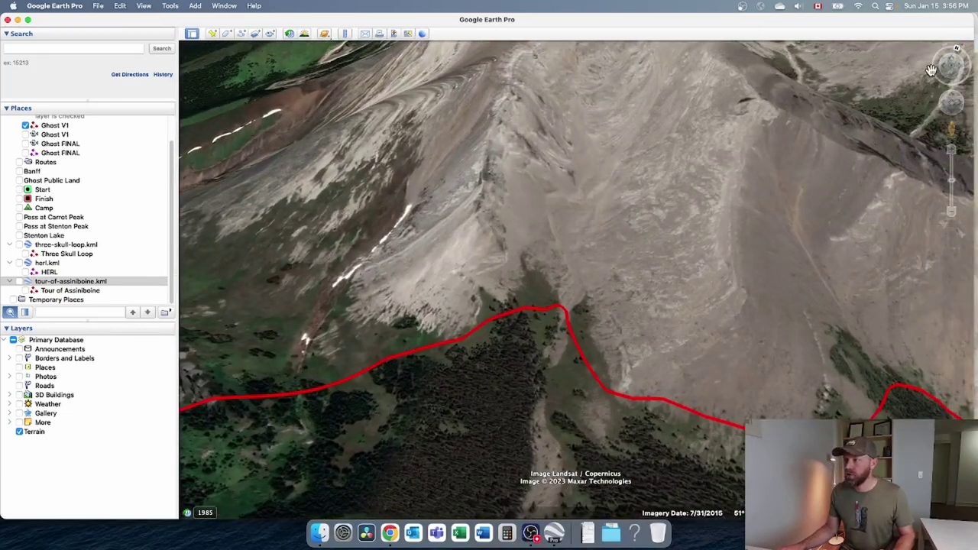
left_click(941, 71)
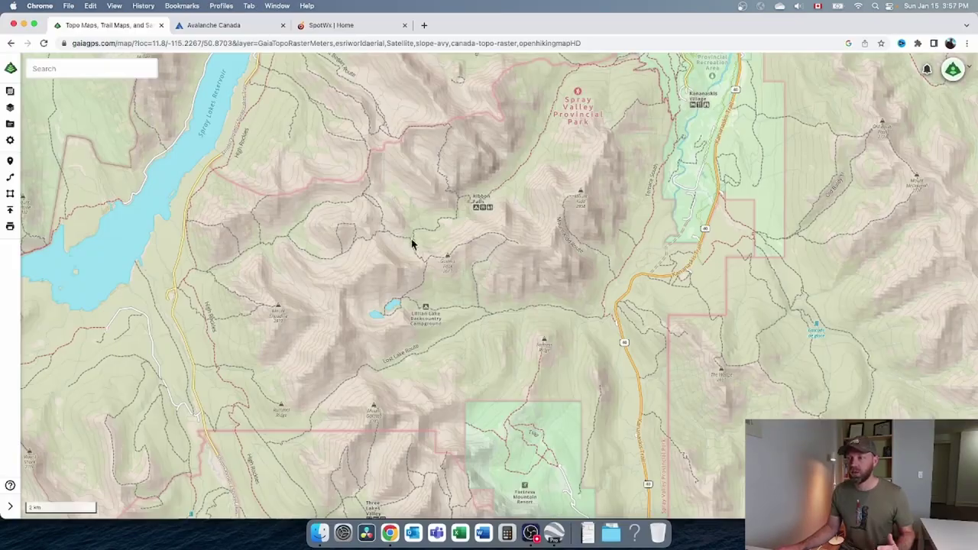
Show the Slope Angle layer at full opacity with Gaia Topo fully transparent around Pulsatilla Pass in Banff National Park
scroll(365, 275, "down", 10)
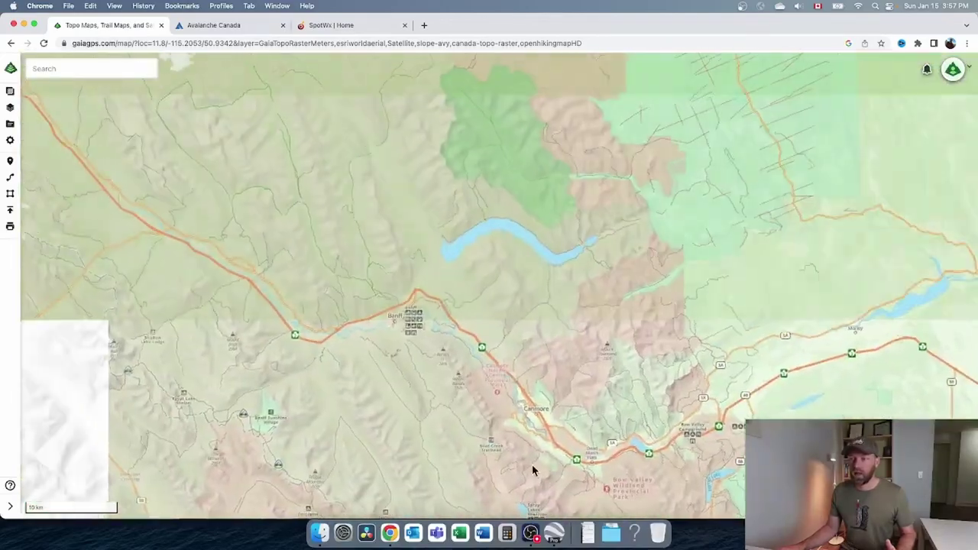
left_click_drag(423, 380, 533, 404)
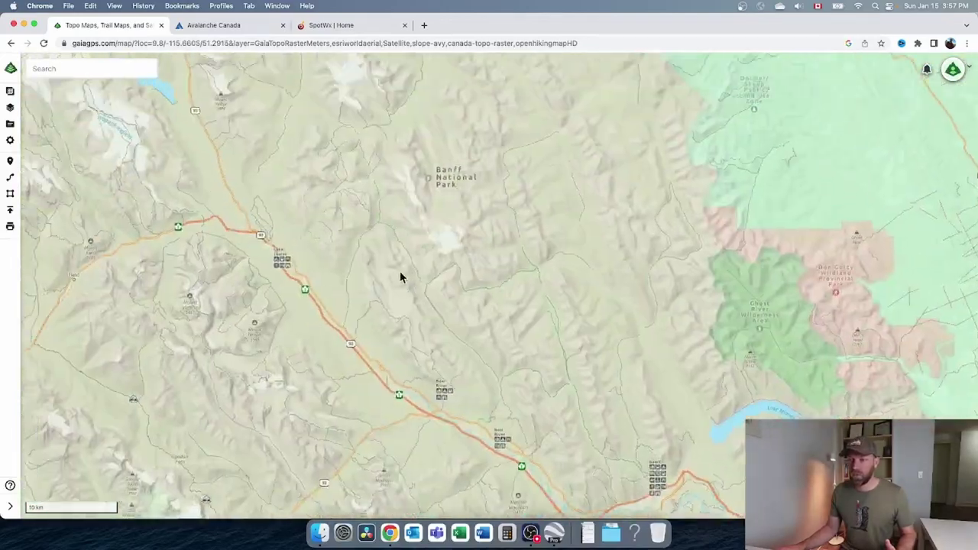
scroll(451, 321, "up", 8)
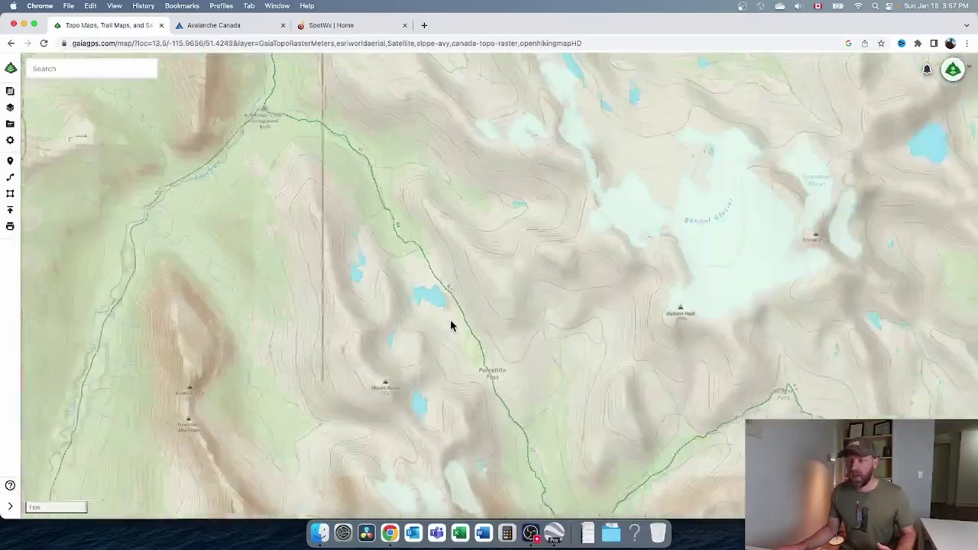
scroll(396, 331, "up", 2)
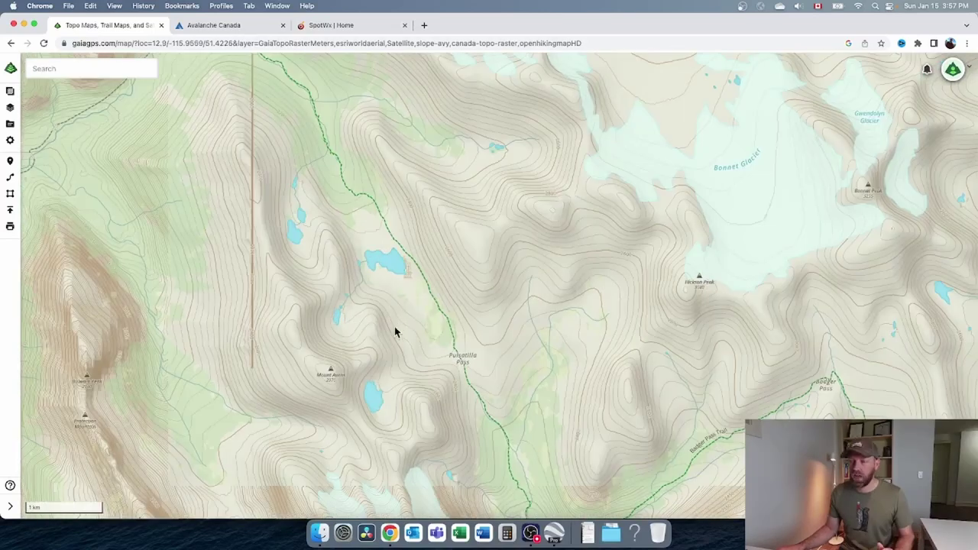
left_click(10, 107)
left_click_drag(61, 298, 170, 298)
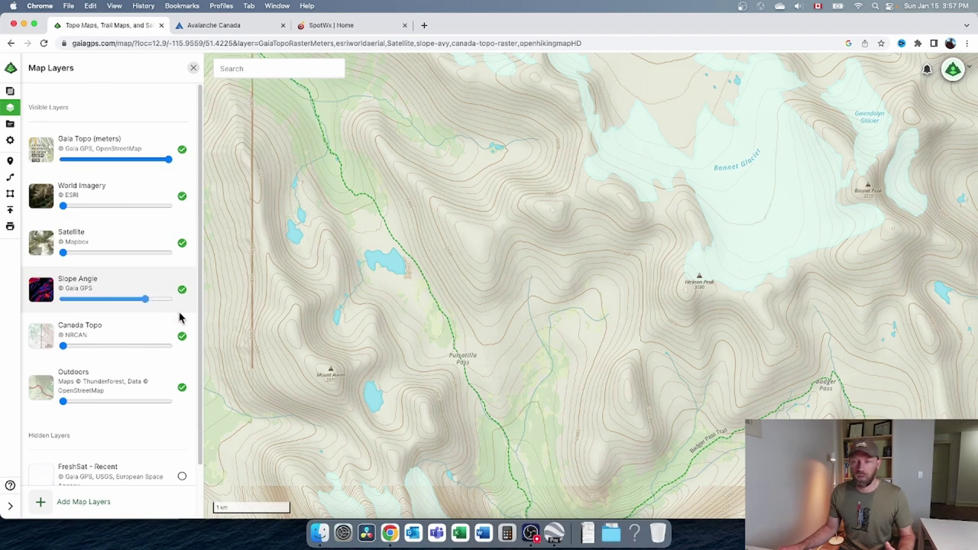
left_click_drag(169, 165, 61, 162)
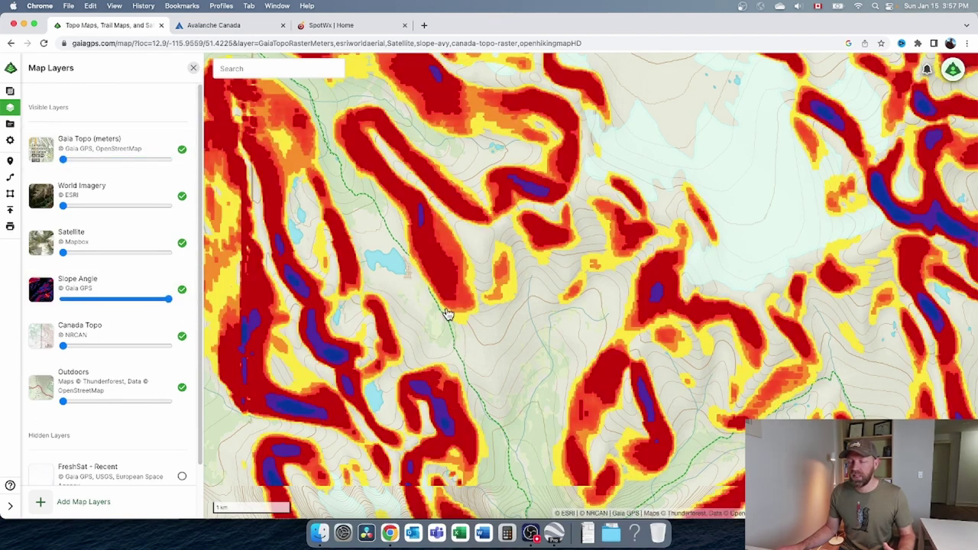
left_click_drag(414, 277, 446, 243)
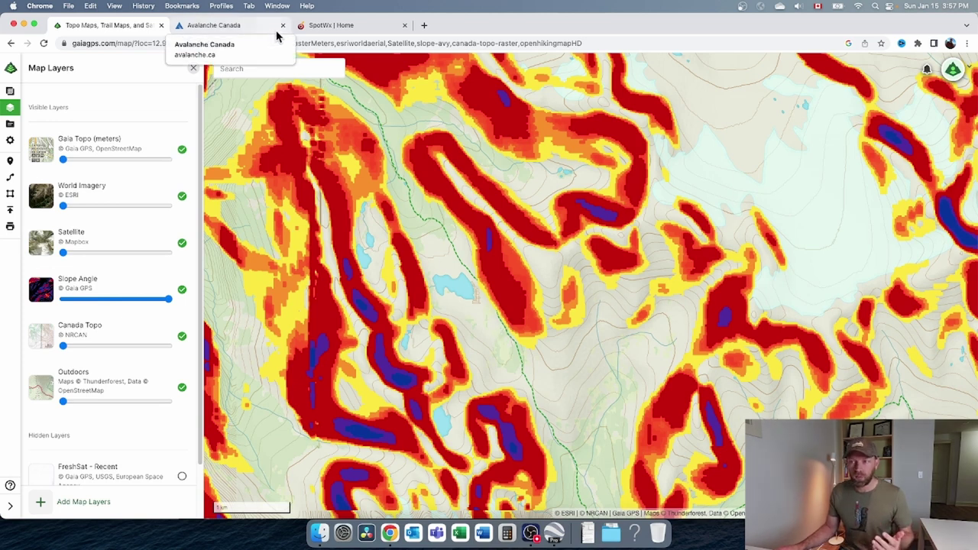
Switch to Google Earth Pro and examine the slopes and green valley up to the alpine lakes in tilted 3D view
left_click(555, 535)
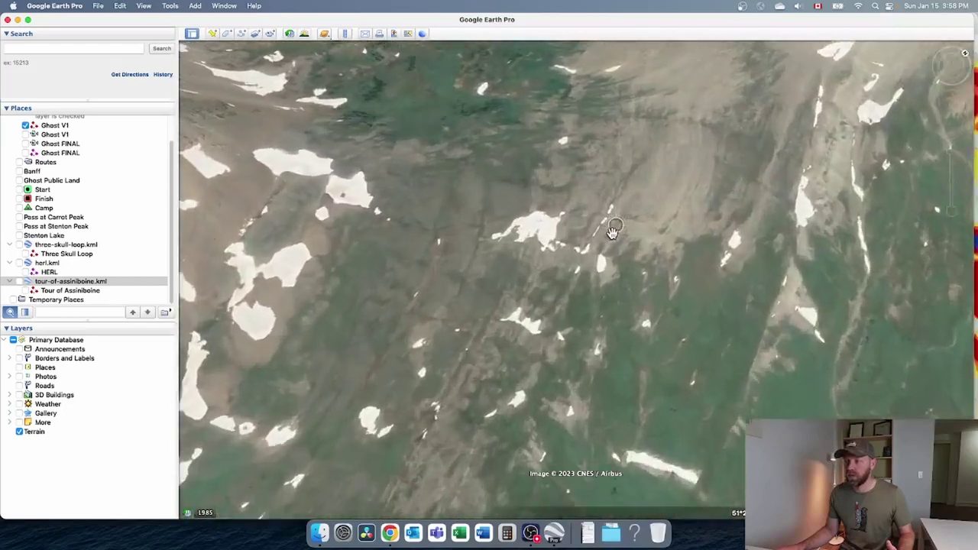
left_click_drag(604, 226, 651, 95)
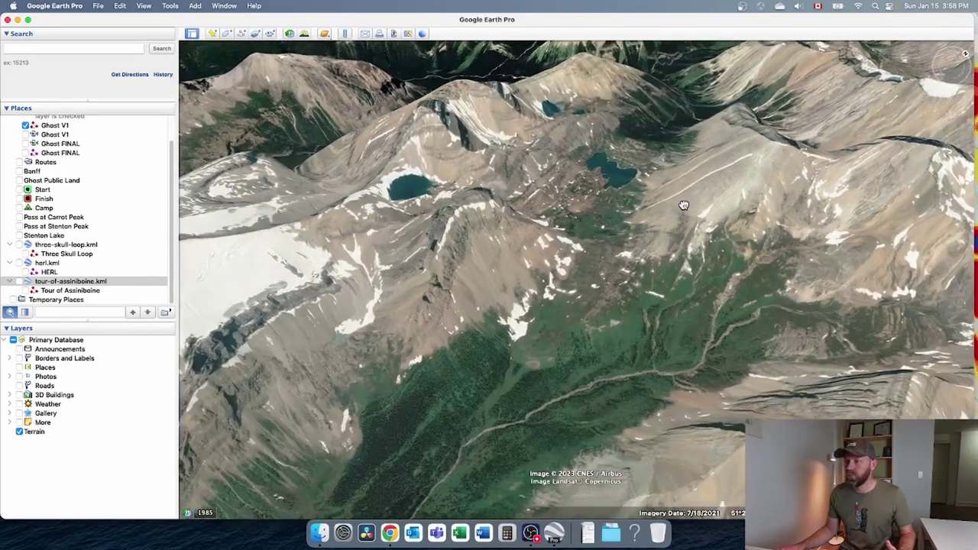
left_click_drag(684, 204, 717, 146)
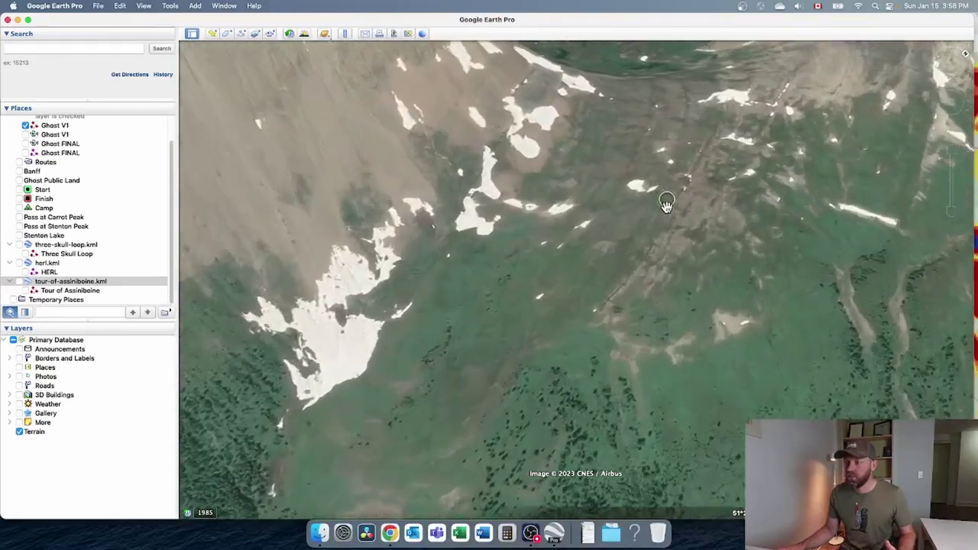
scroll(680, 152, "down", 3)
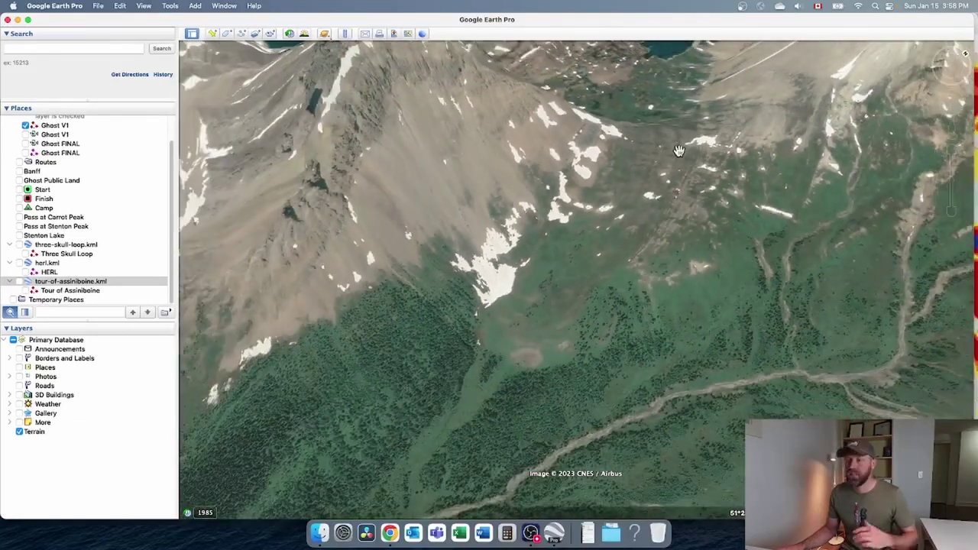
left_click_drag(680, 152, 810, 119)
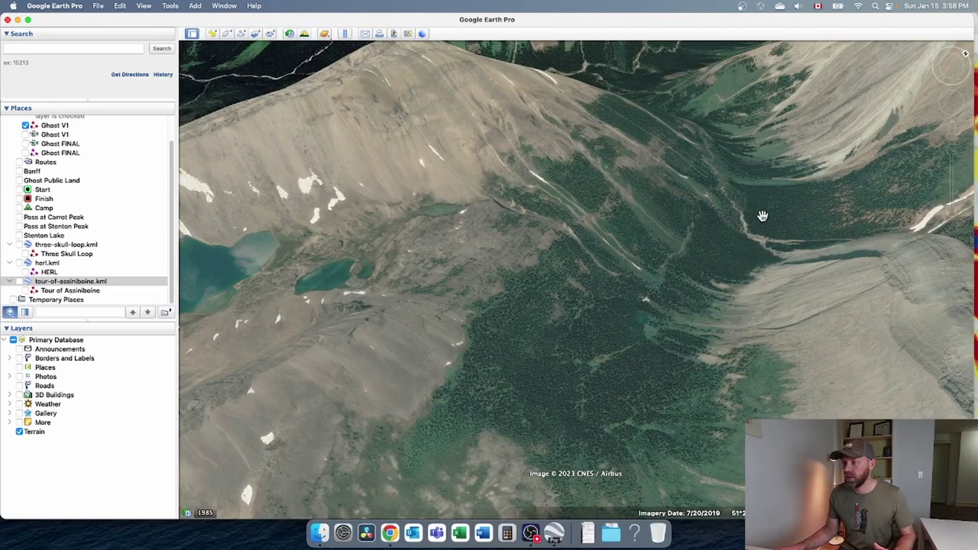
left_click_drag(696, 214, 659, 429)
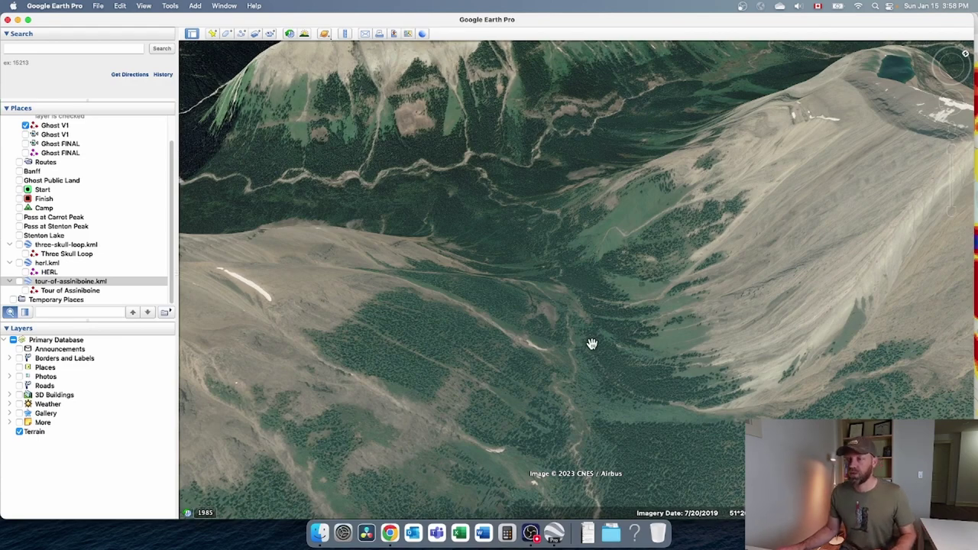
Inspect the ridges, alpine lakes and creek valley on both sides of the pass from wide and close 3D views
scroll(592, 344, "down", 10)
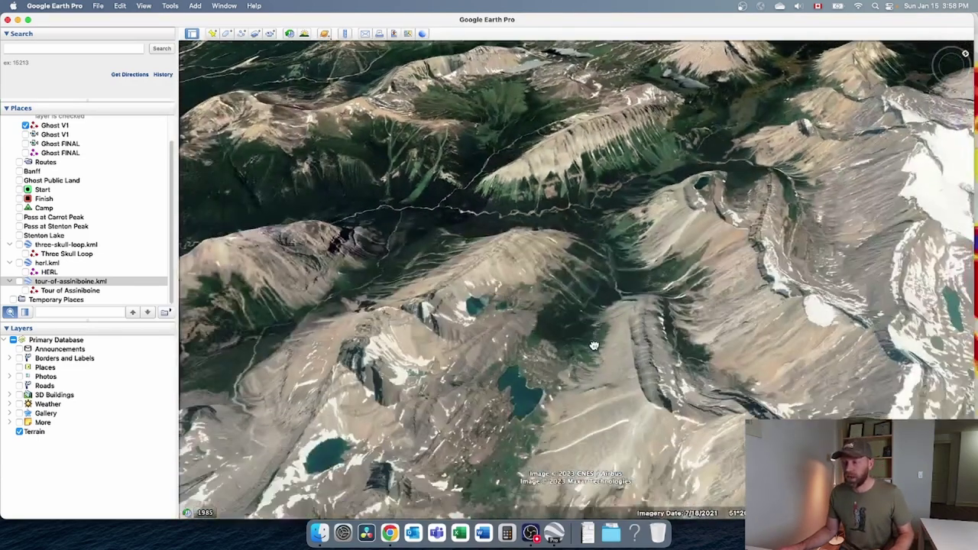
left_click_drag(594, 346, 600, 347)
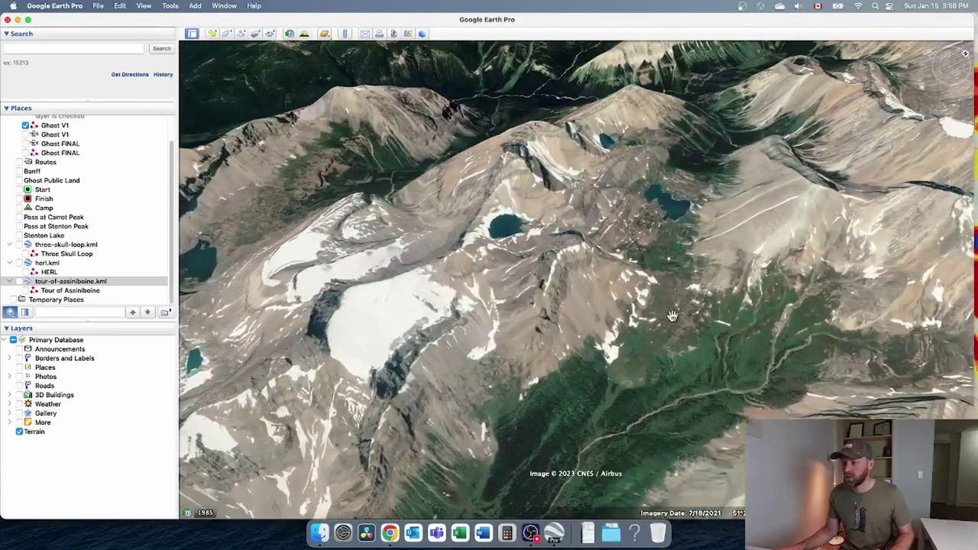
scroll(650, 321, "up", 3)
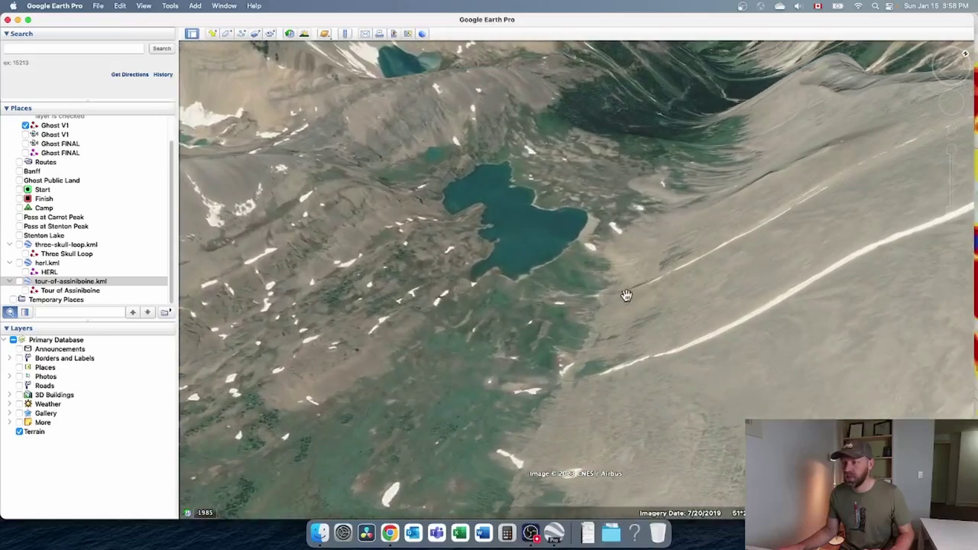
left_click_drag(635, 320, 521, 338)
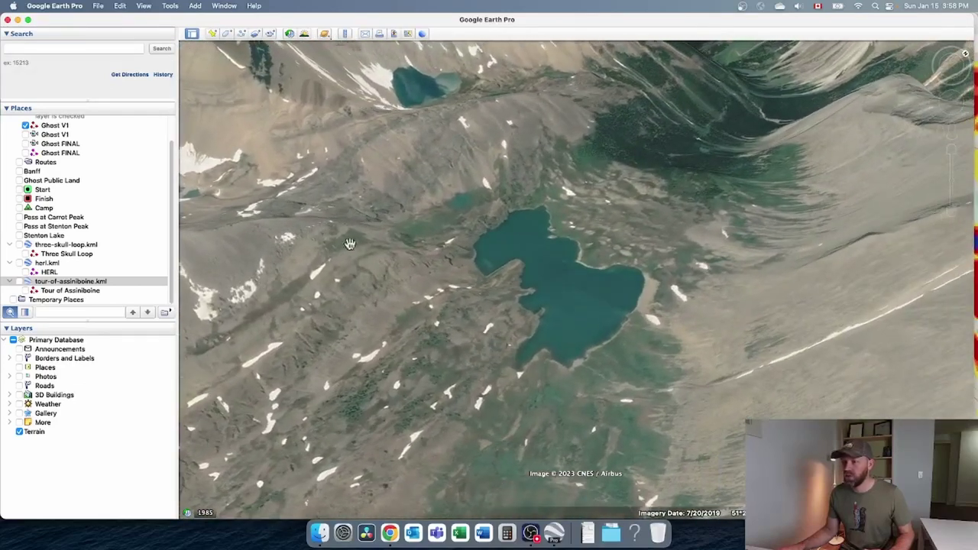
left_click_drag(965, 67, 617, 252)
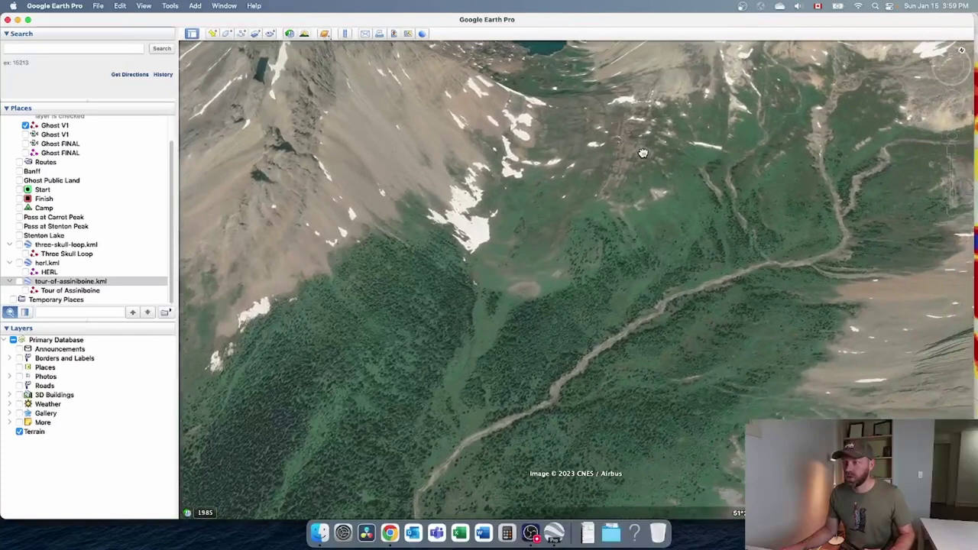
left_click_drag(643, 153, 519, 351)
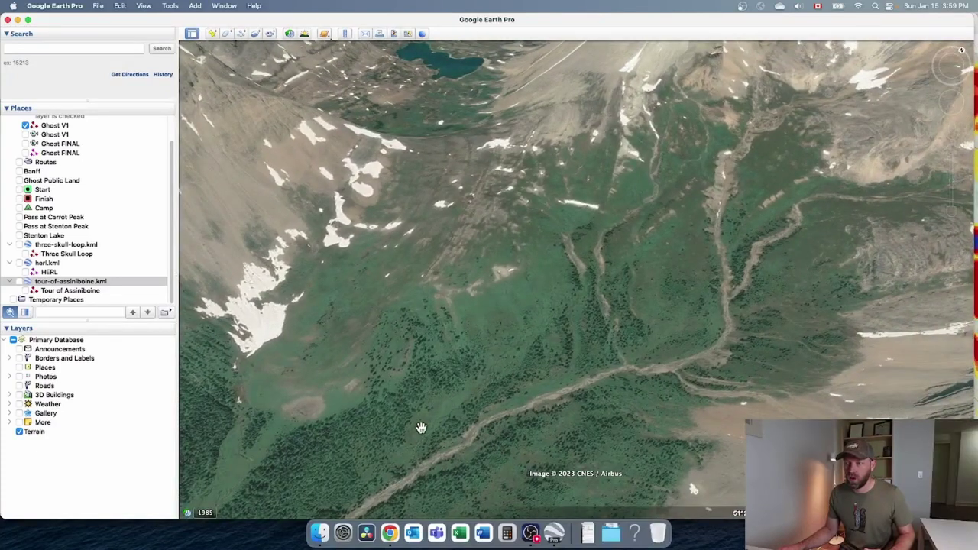
left_click_drag(509, 129, 631, 340)
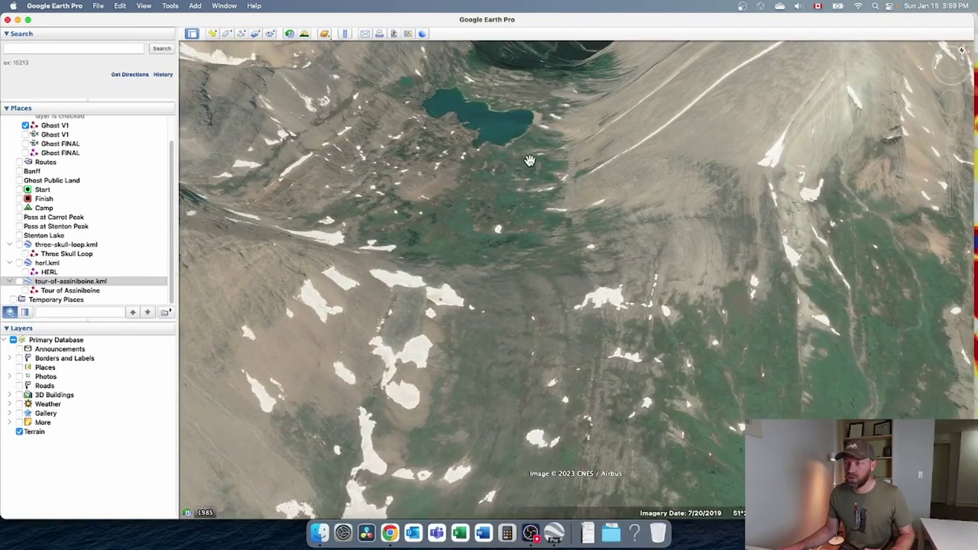
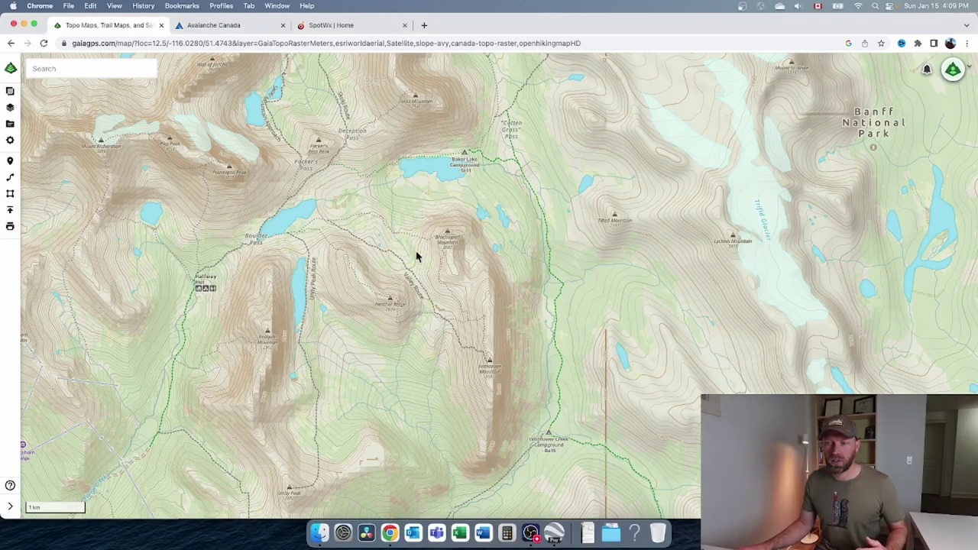
Switch back to Gaia GPS, locate the trailhead near Lake Louise Ski Resort and open the Skoki route's details
left_click_drag(421, 240, 562, 167)
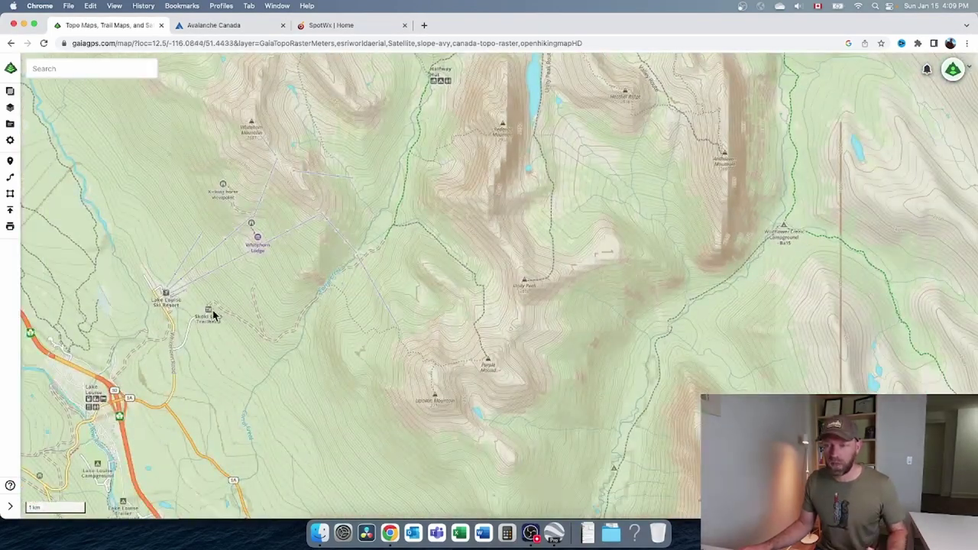
scroll(479, 306, "down", 5)
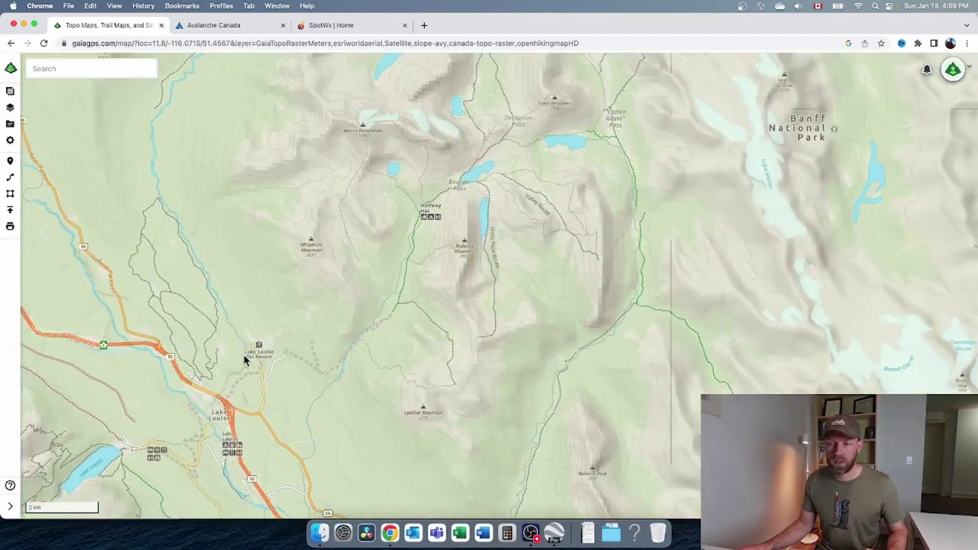
left_click(313, 355)
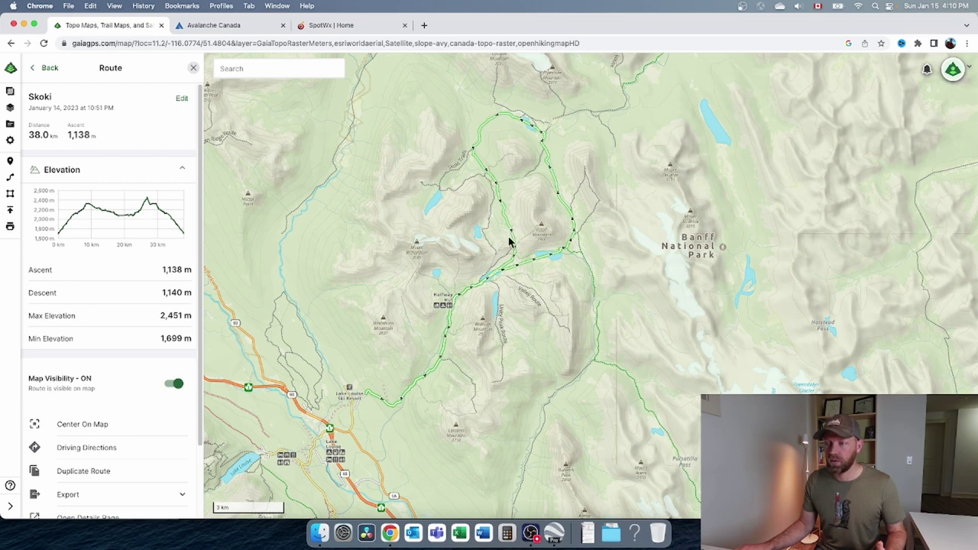
Examine the Skoki route's loop from Lake Louise Ski Resort past Halfway Hut, Skoki Lodge, Deception Pass and Baker Lake
scroll(482, 241, "up", 2)
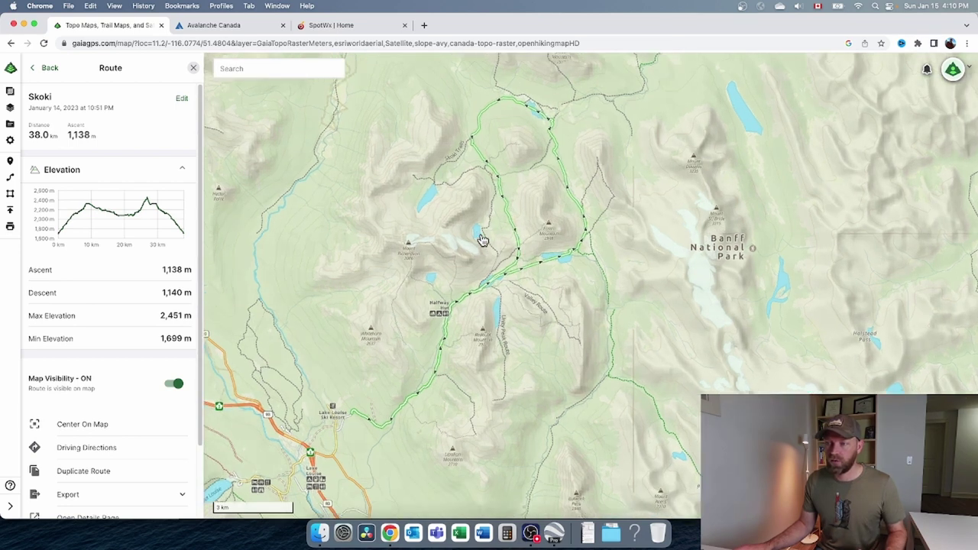
scroll(482, 241, "up", 5)
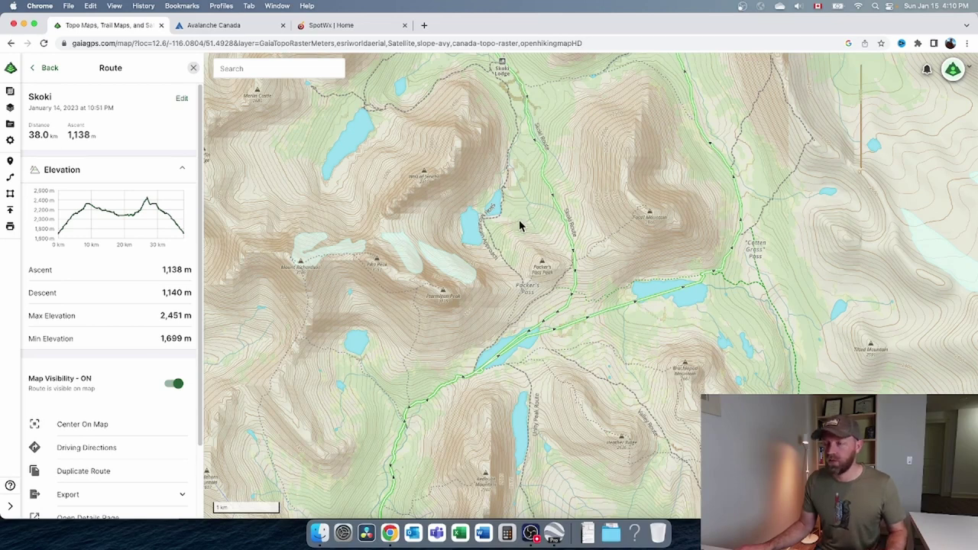
left_click_drag(555, 295, 561, 273)
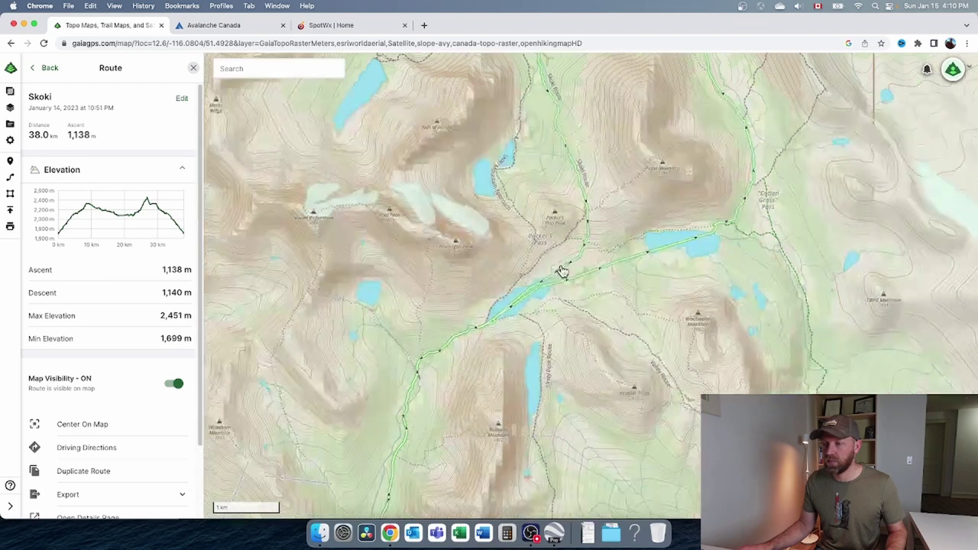
scroll(526, 289, "down", 5)
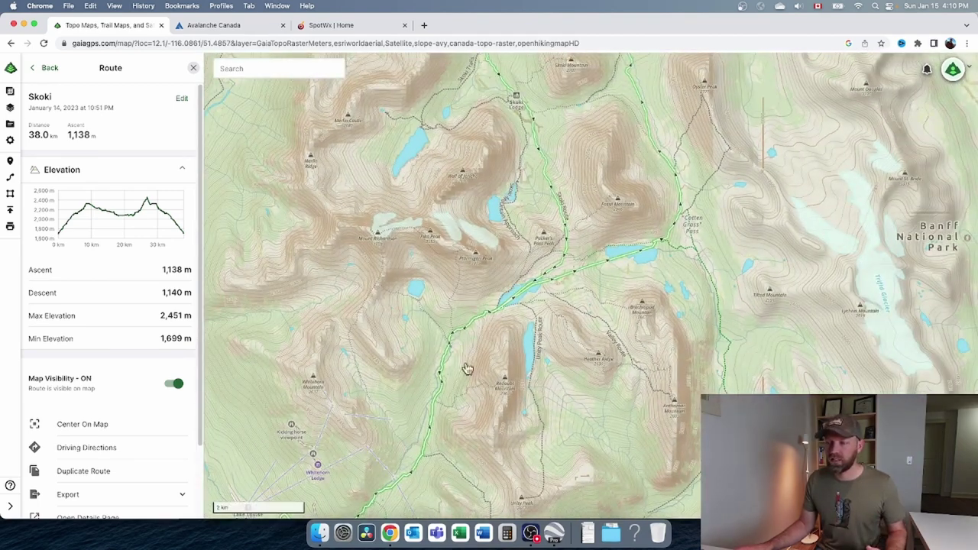
scroll(504, 355, "up", 3)
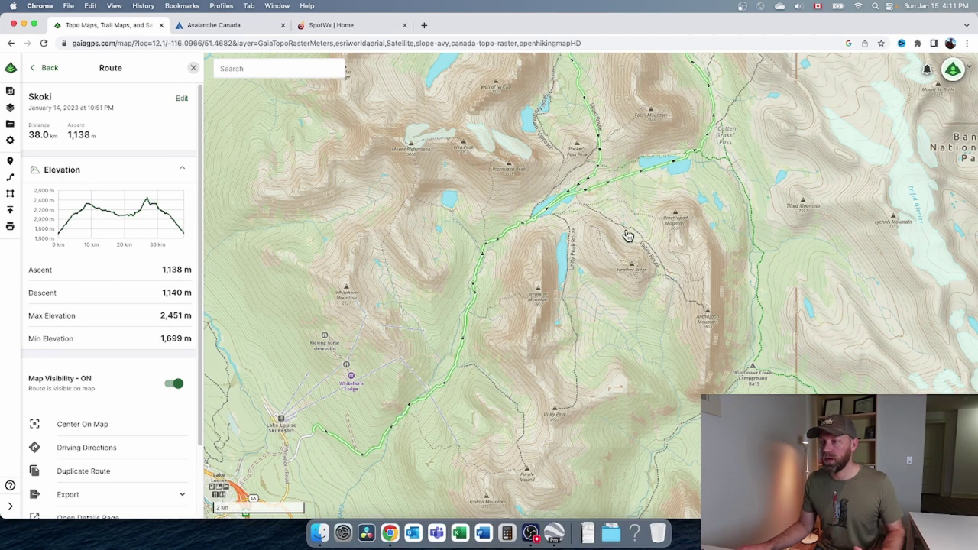
scroll(584, 212, "down", 2)
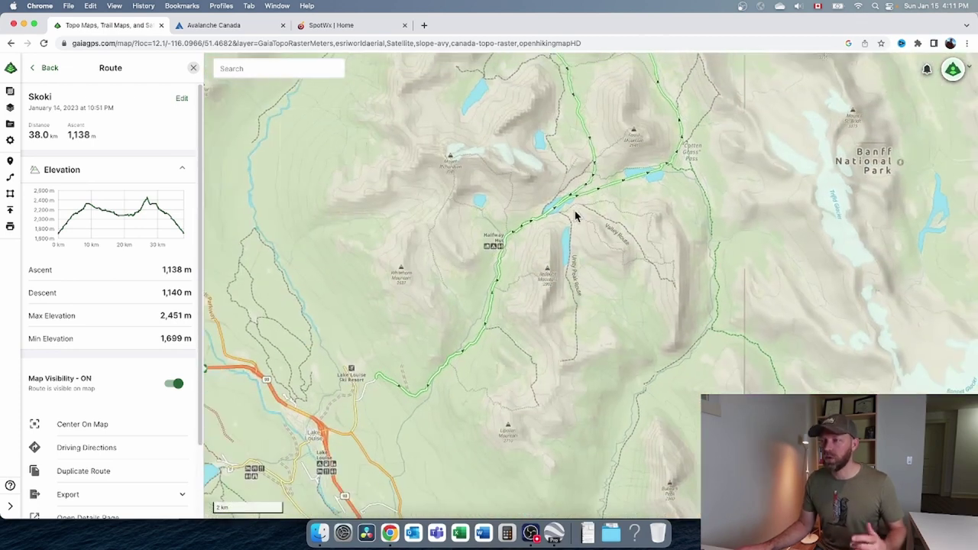
left_click_drag(574, 153, 578, 262)
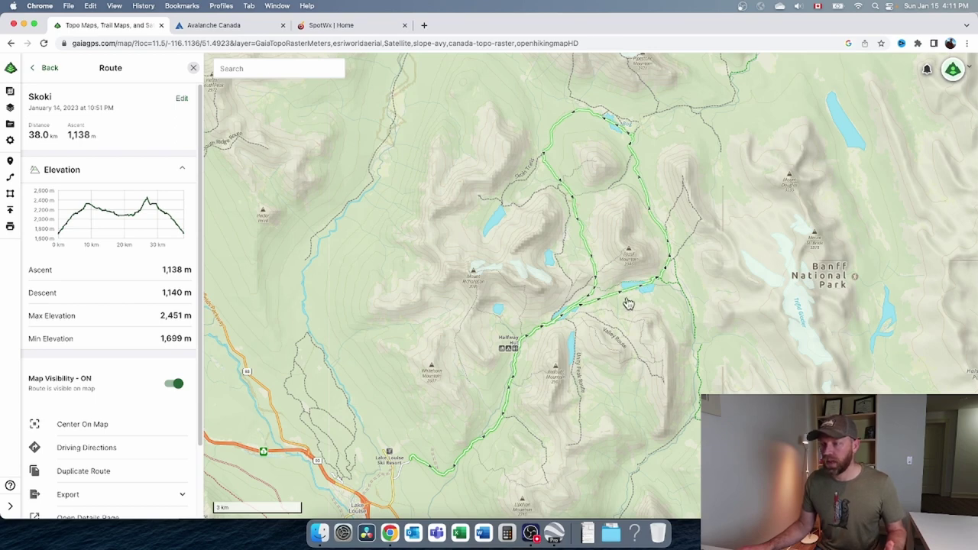
scroll(627, 298, "up", 5)
scroll(671, 263, "up", 3)
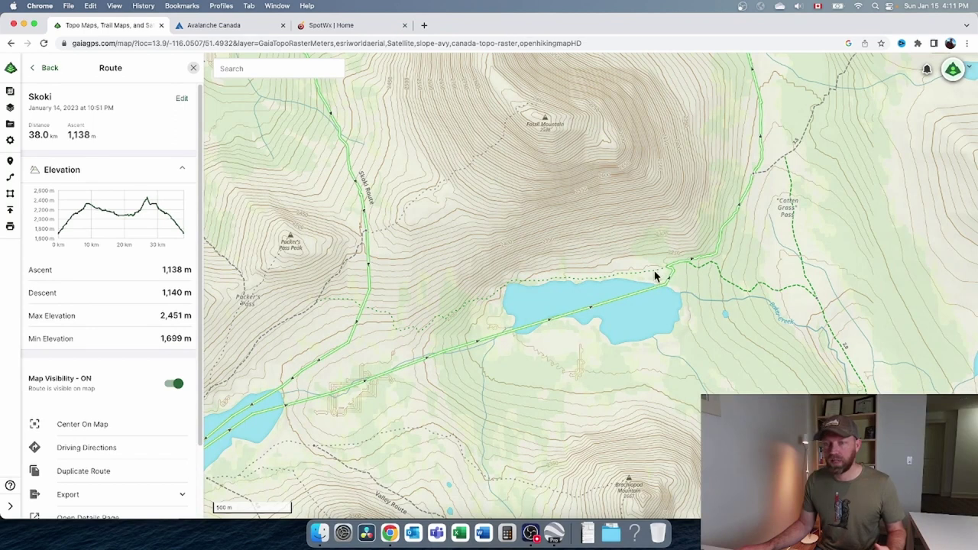
Close the Skoki route's details and check the map layer list around Baker Lake Campground
left_click(192, 68)
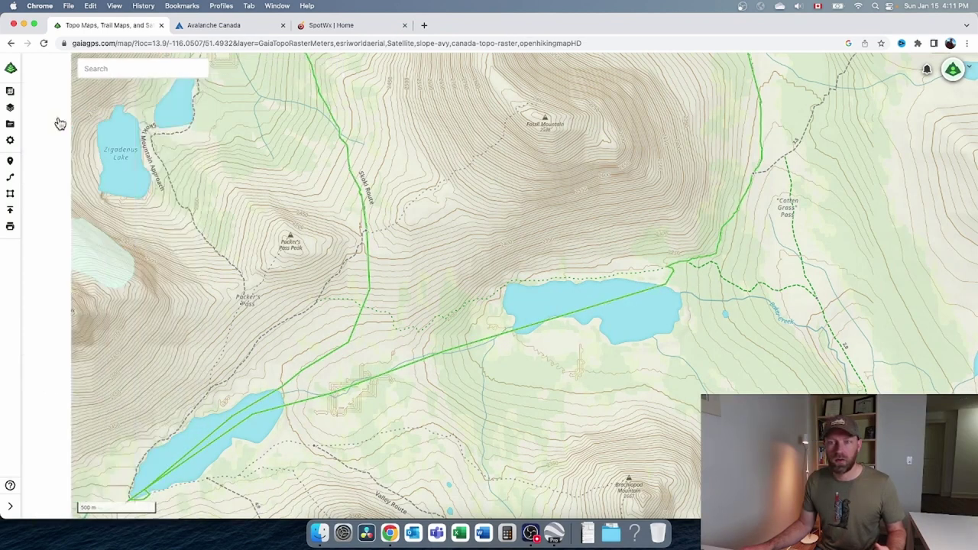
left_click(9, 107)
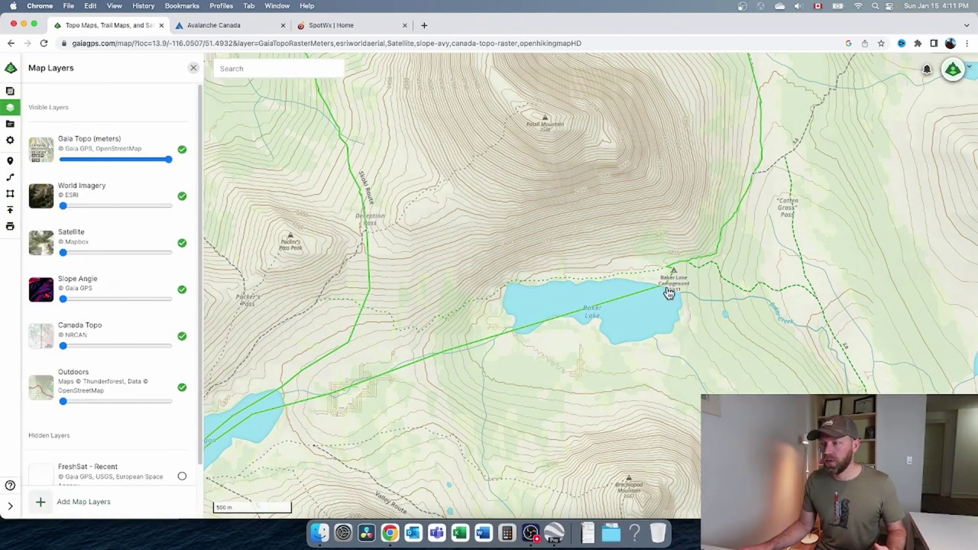
left_click(193, 68)
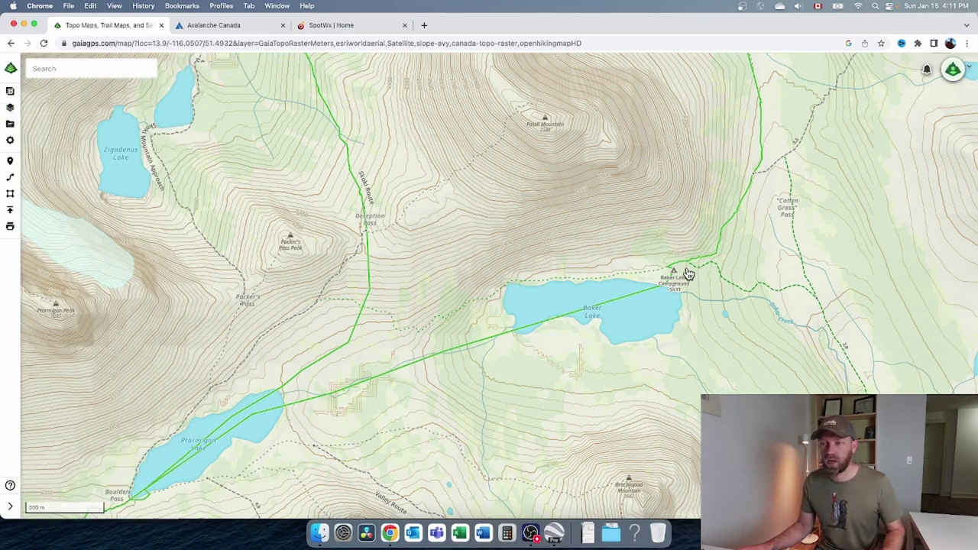
Survey the Skoki route from Baker Lake Campground down to the Skoki Loop Trailhead and up to Red Deer Lakes Campground
scroll(691, 277, "down", 5)
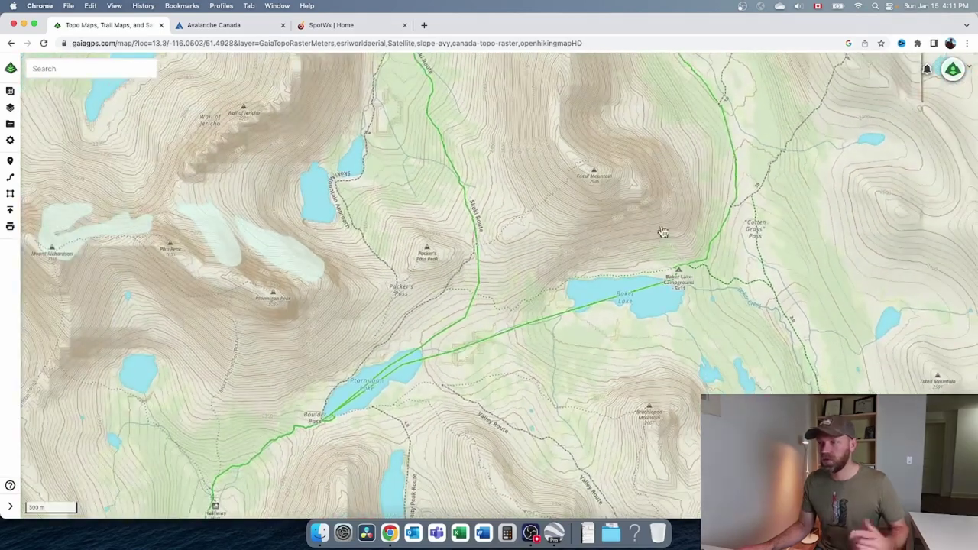
scroll(648, 260, "down", 3)
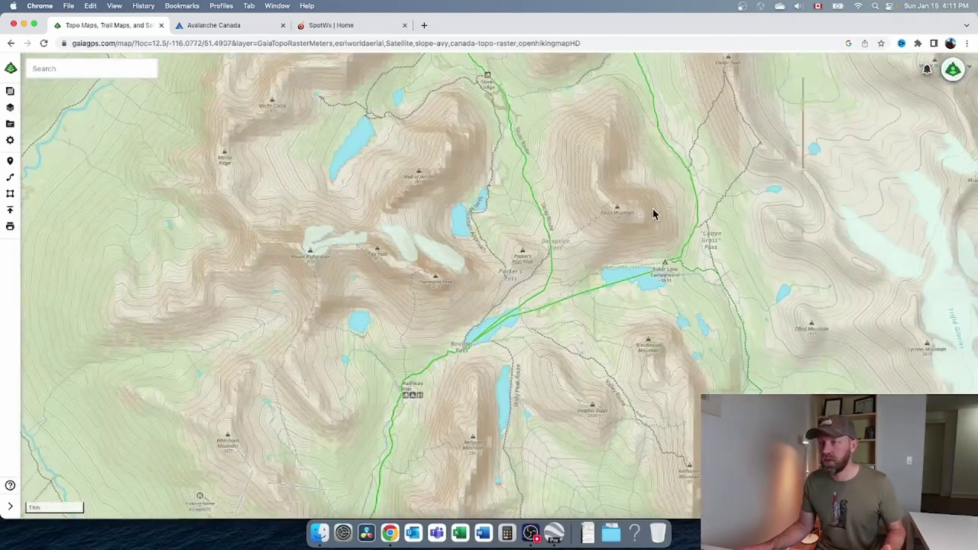
left_click_drag(653, 212, 617, 304)
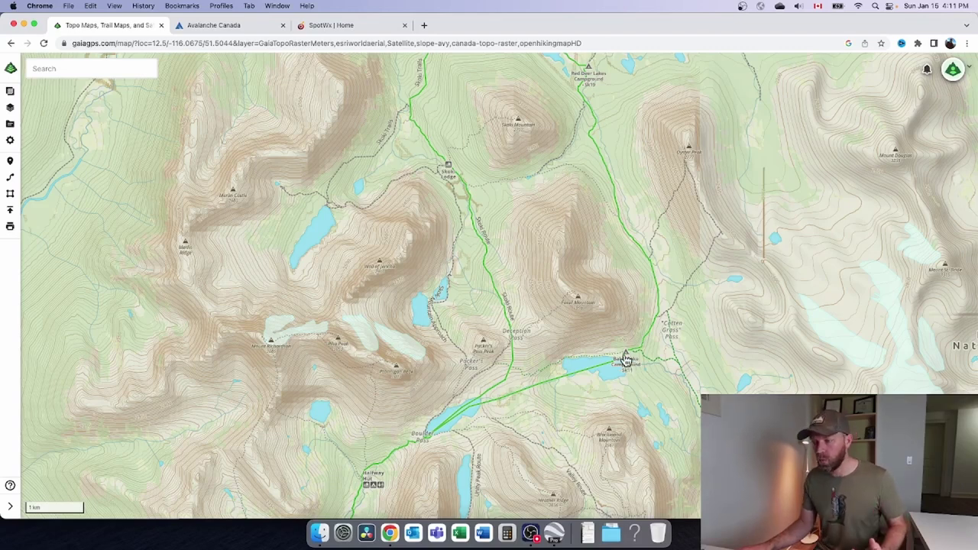
left_click_drag(470, 405, 451, 298)
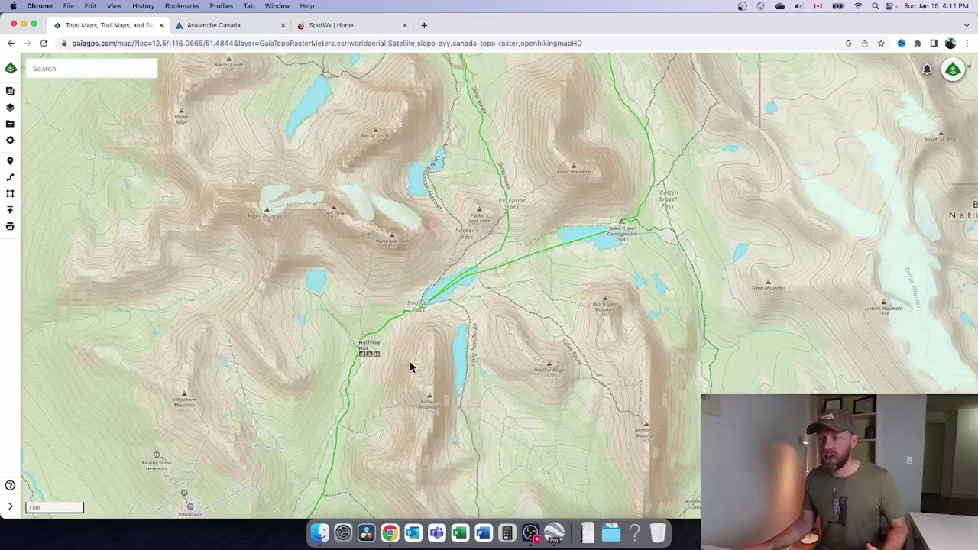
scroll(389, 390, "down", 3)
left_click_drag(387, 402, 448, 357)
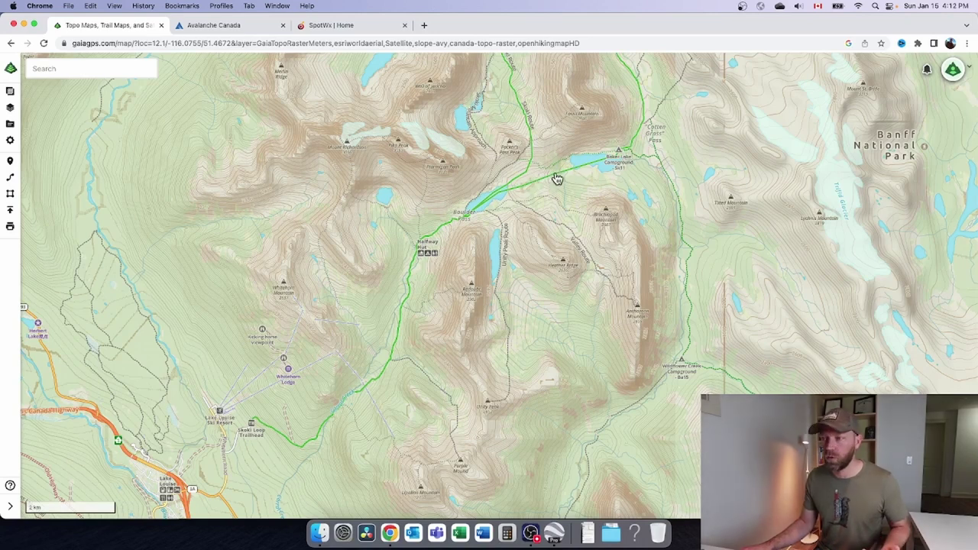
left_click_drag(616, 158, 611, 338)
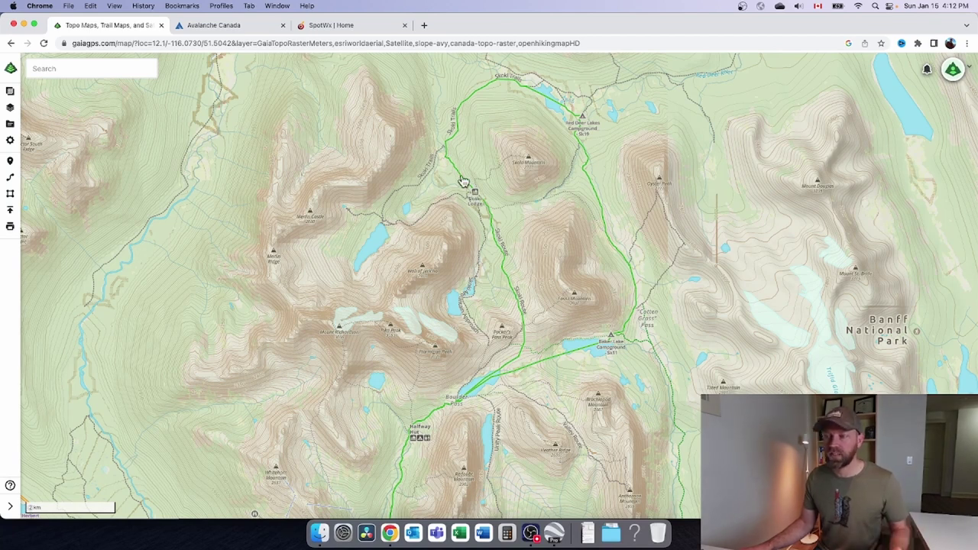
Examine the route around Skoki Lodge and Merlin Meadows Campground, including how the loop connects with Deception Pass and Baker Lake
scroll(459, 177, "up", 3)
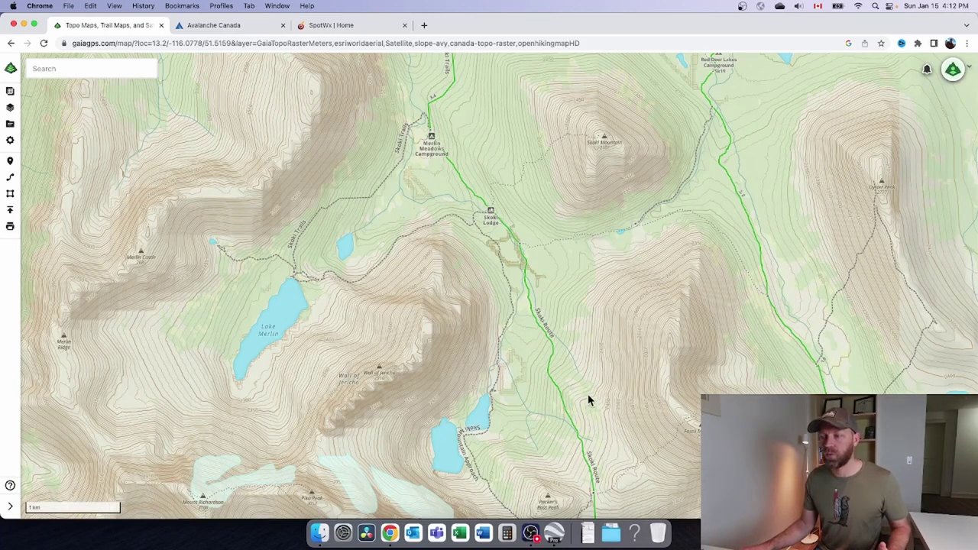
scroll(588, 398, "down", 4)
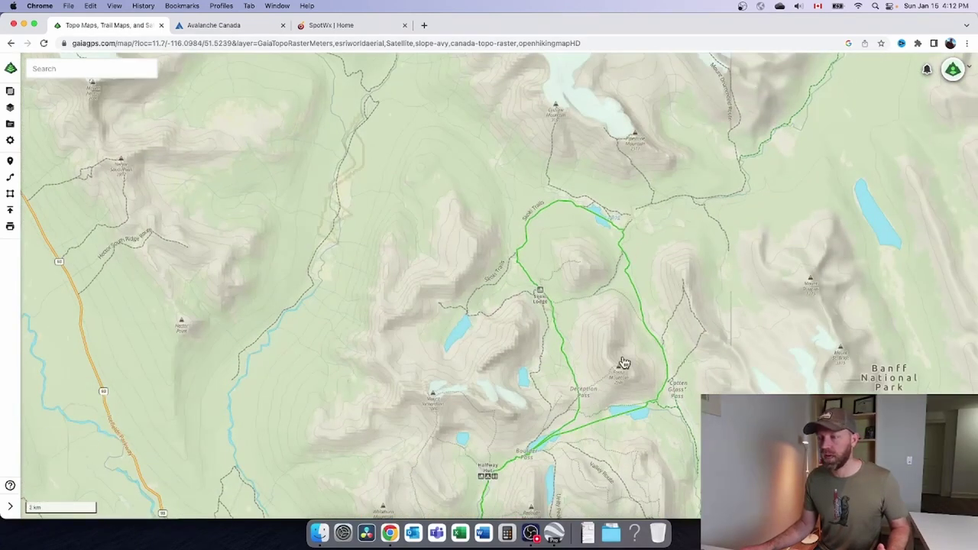
left_click_drag(624, 363, 491, 357)
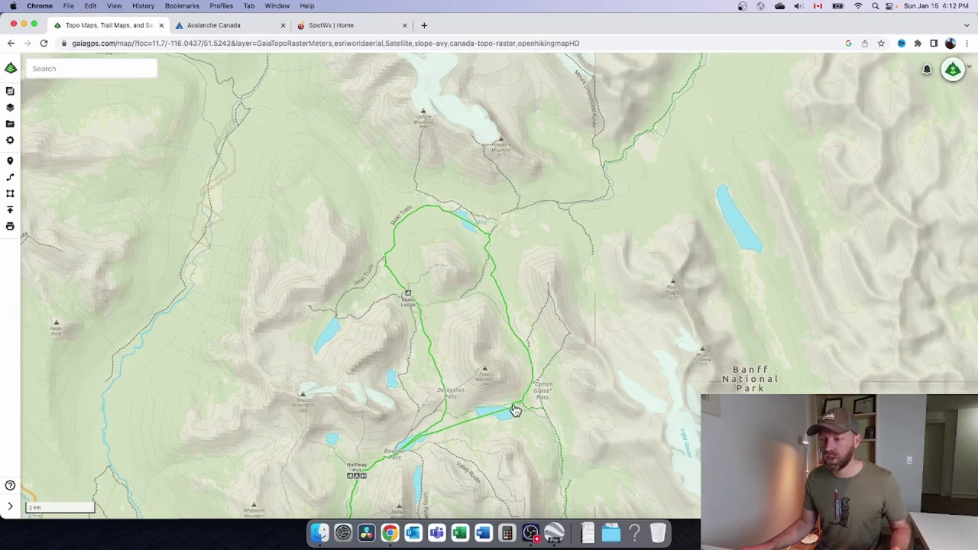
scroll(515, 411, "up", 1)
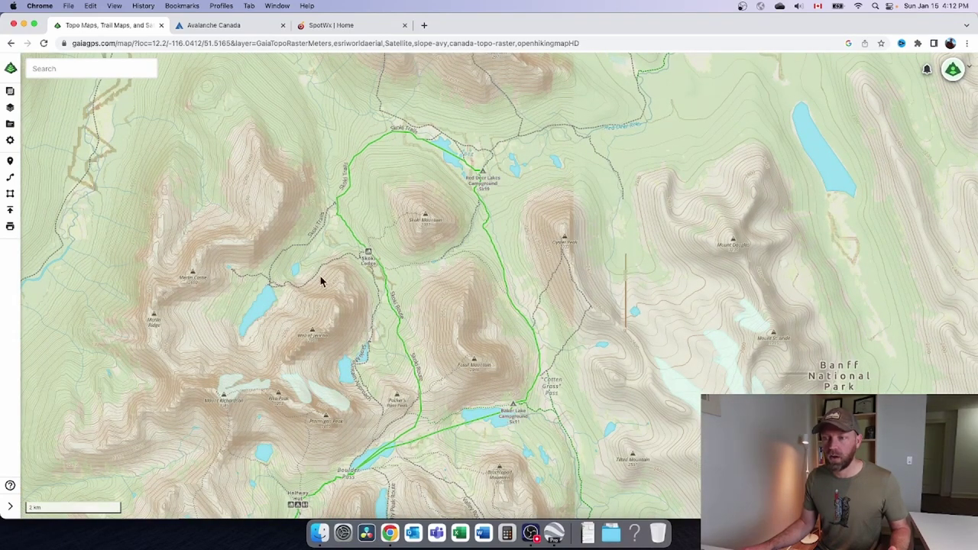
scroll(343, 229, "up", 1)
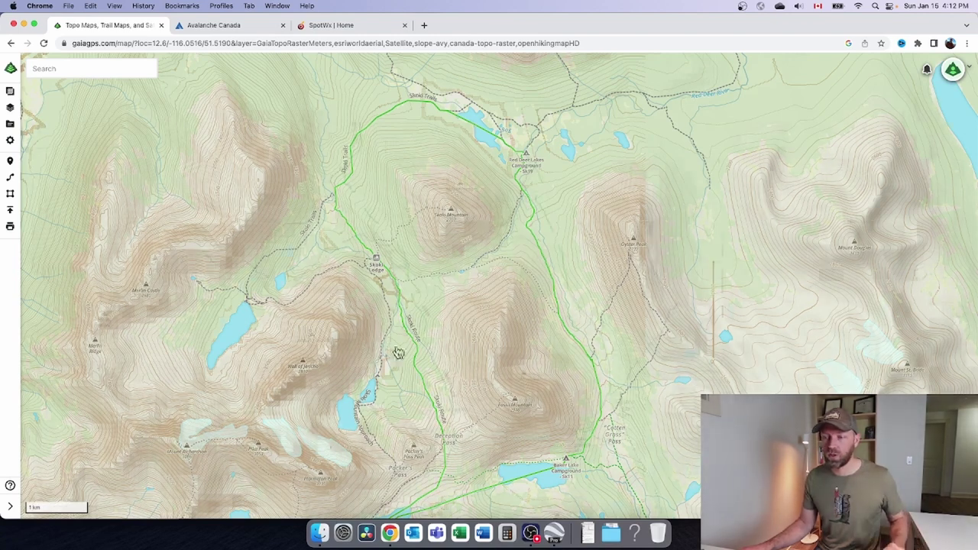
left_click_drag(397, 354, 406, 267)
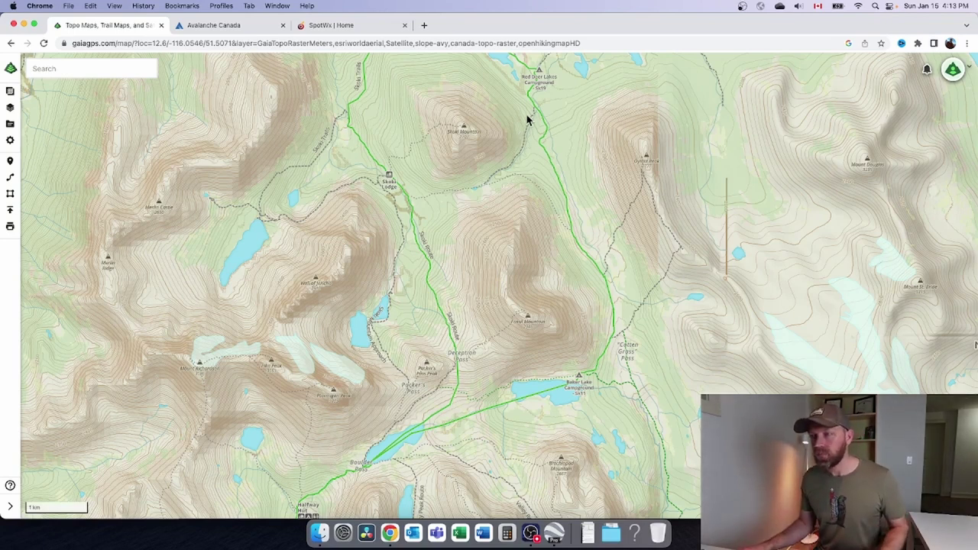
Examine the trail shortcut south of Skoki Mountain between Red Deer Lakes Campground and Skoki Lodge, then review the full loop
left_click_drag(539, 115, 527, 191)
double_click(527, 191)
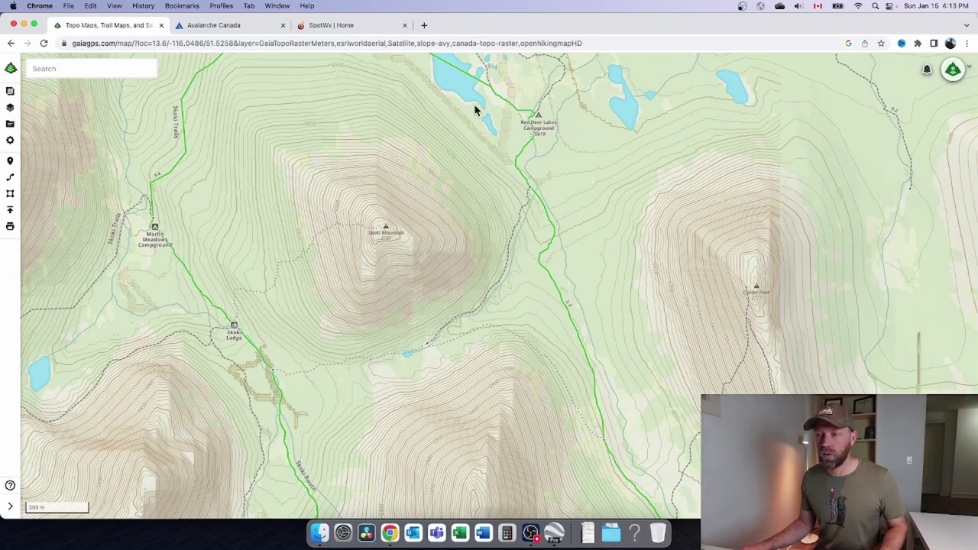
left_click_drag(406, 245, 428, 284)
scroll(439, 295, "down", 2)
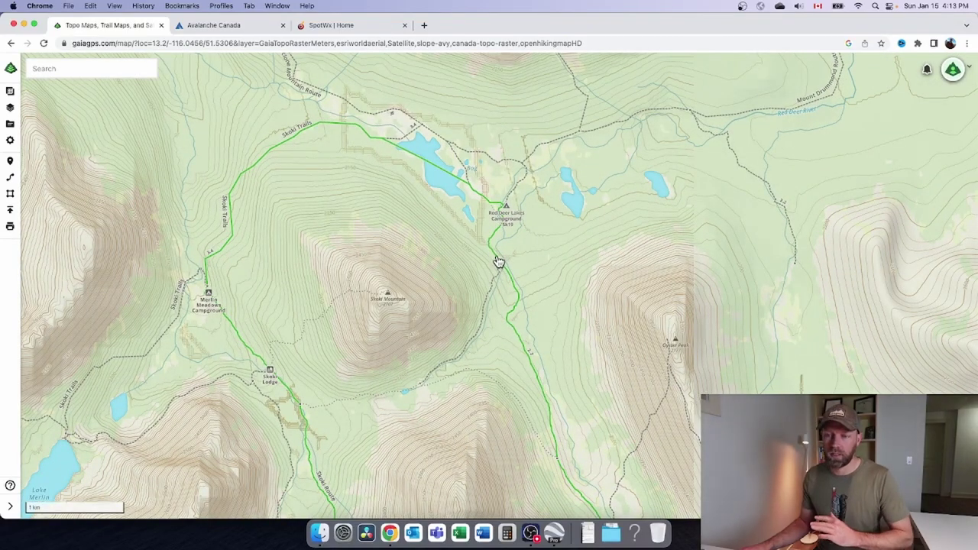
left_click_drag(505, 345, 433, 308)
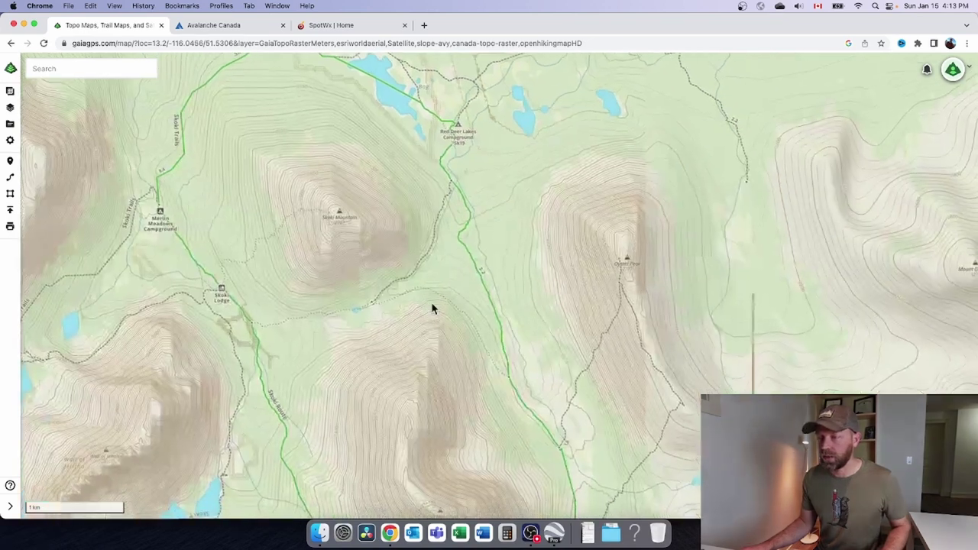
scroll(515, 214, "down", 3)
scroll(433, 325, "down", 2)
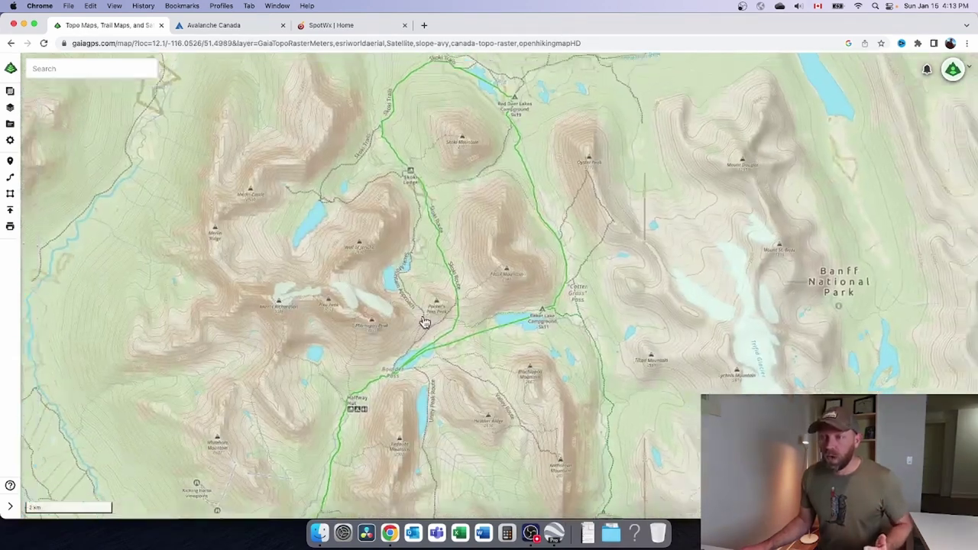
left_click_drag(444, 356, 498, 311)
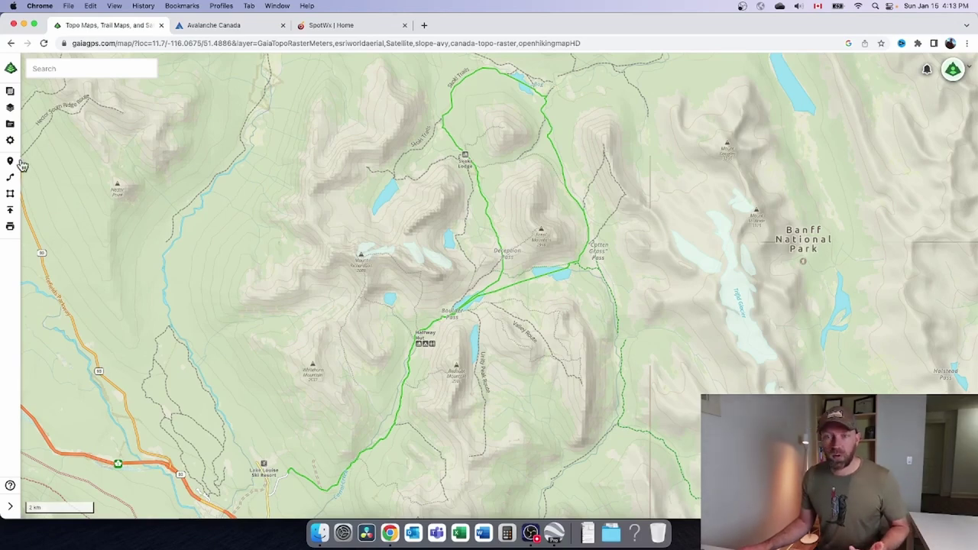
Set the Slope Angle layer to full opacity and fade the Gaia Topo (meters) layer out completely
left_click(9, 108)
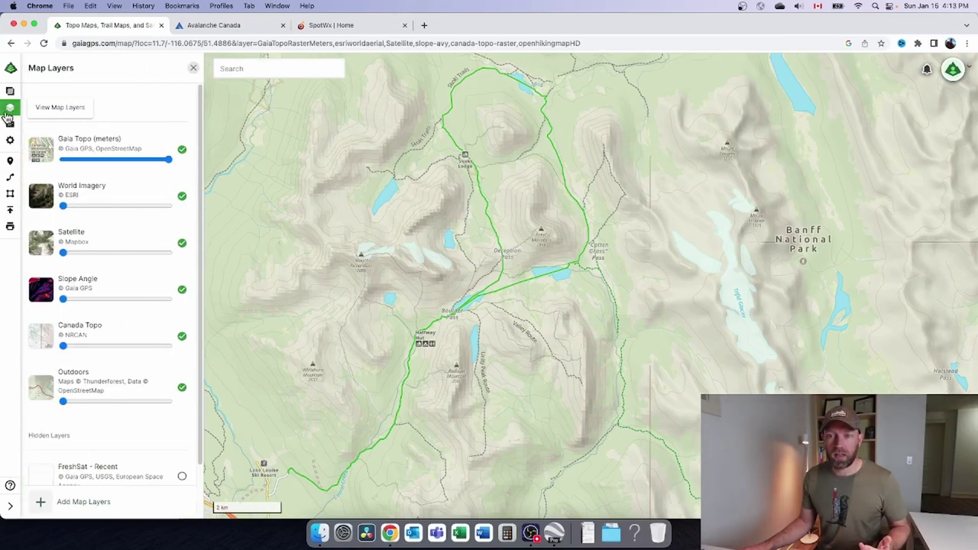
left_click_drag(64, 298, 204, 300)
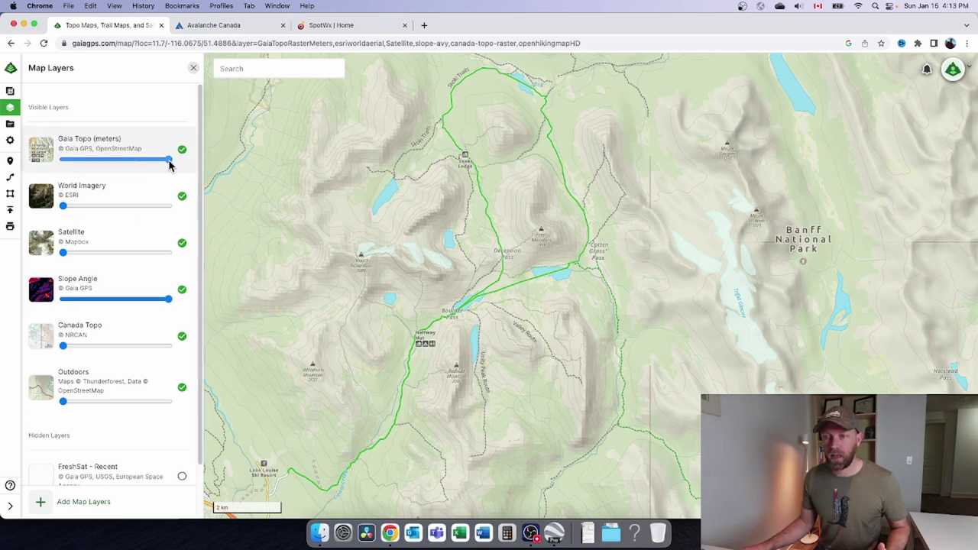
left_click(58, 159)
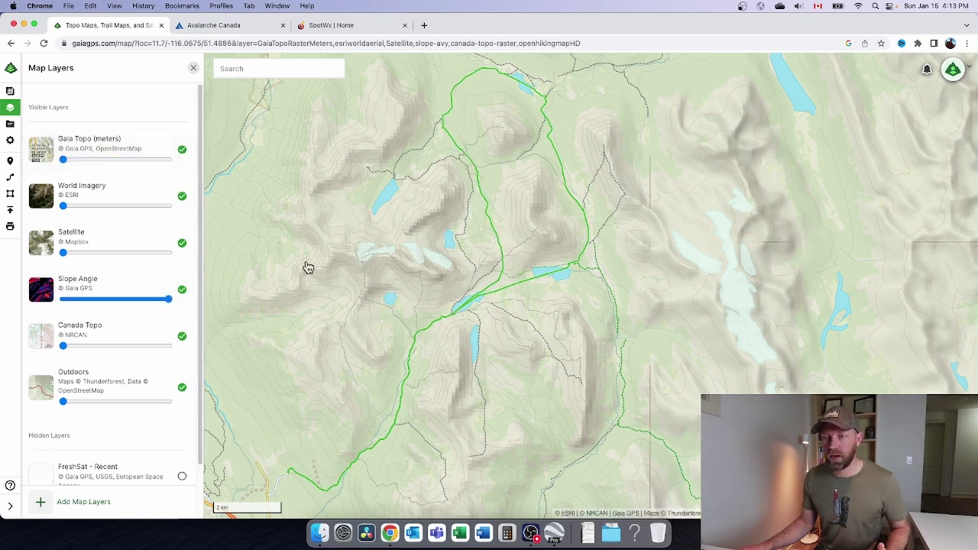
Check the slope-angle shading along the Skoki route past Boulder Pass, Deception Pass and Baker Lake to the valley below Skoki Mountain
scroll(458, 287, "down", 3)
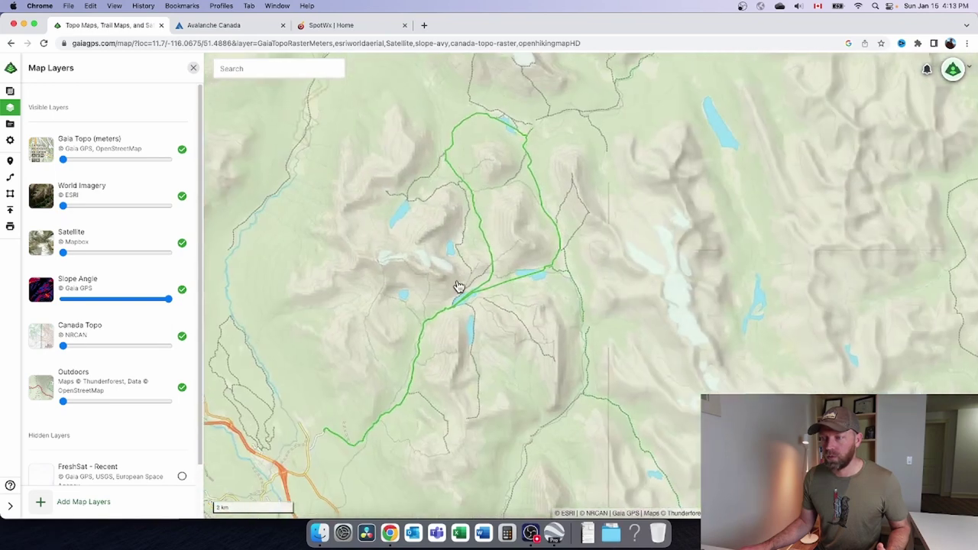
scroll(504, 285, "up", 5)
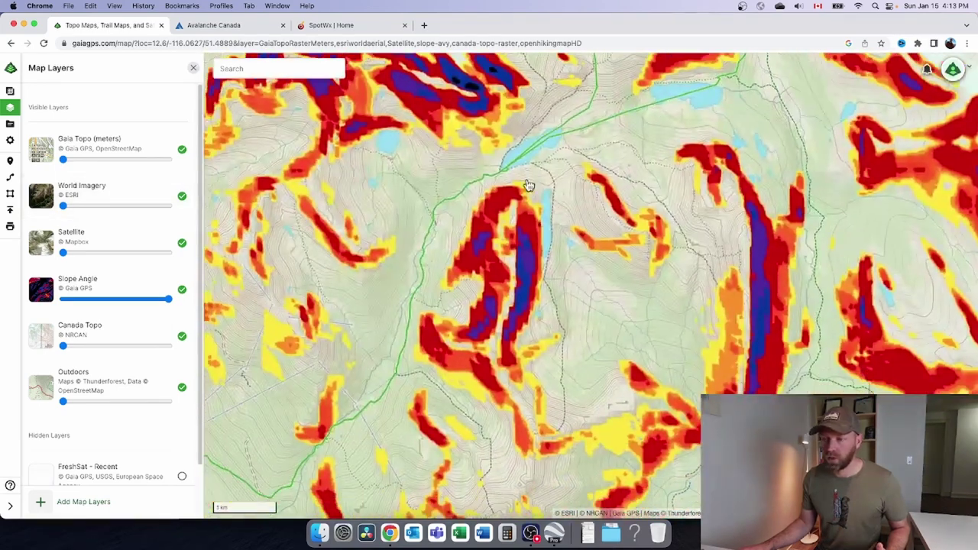
left_click_drag(457, 276, 382, 382)
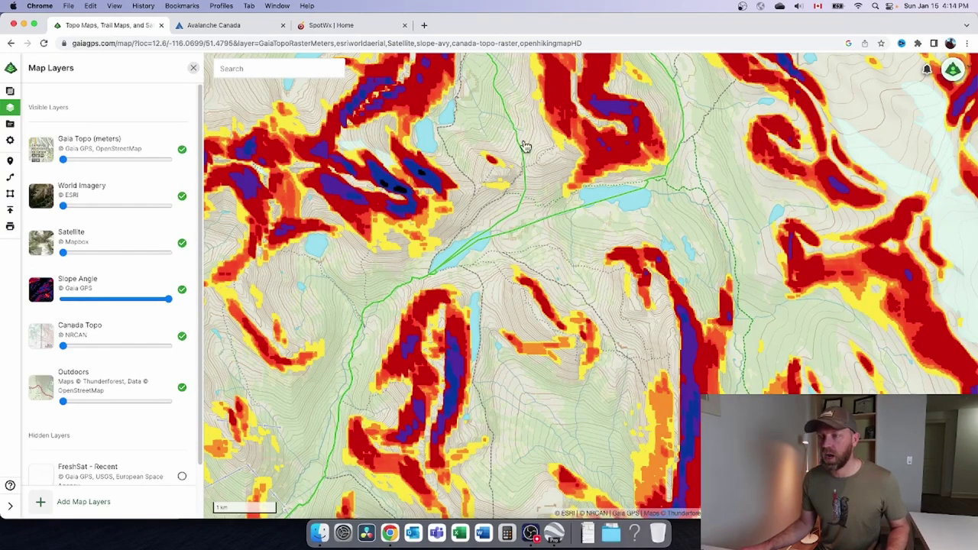
left_click_drag(526, 156, 494, 286)
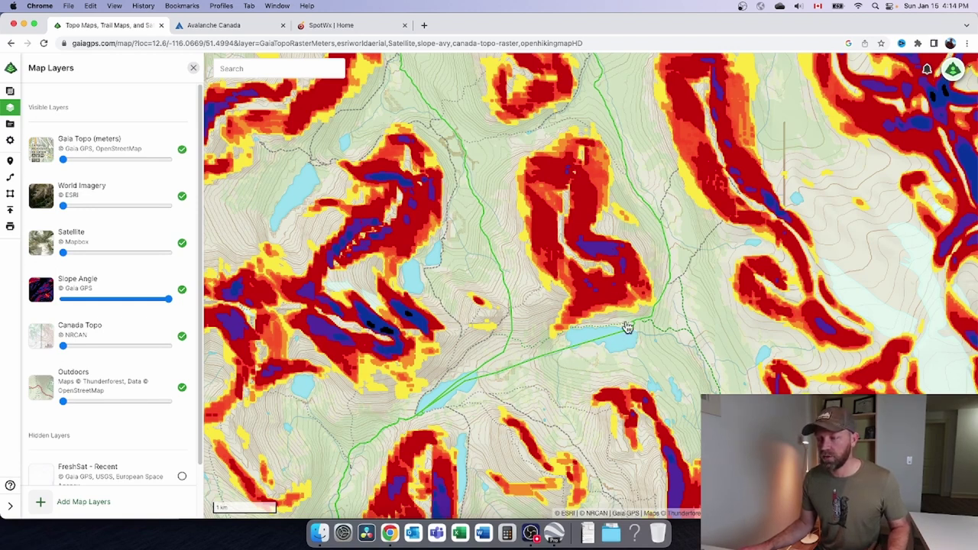
left_click_drag(612, 170, 633, 291)
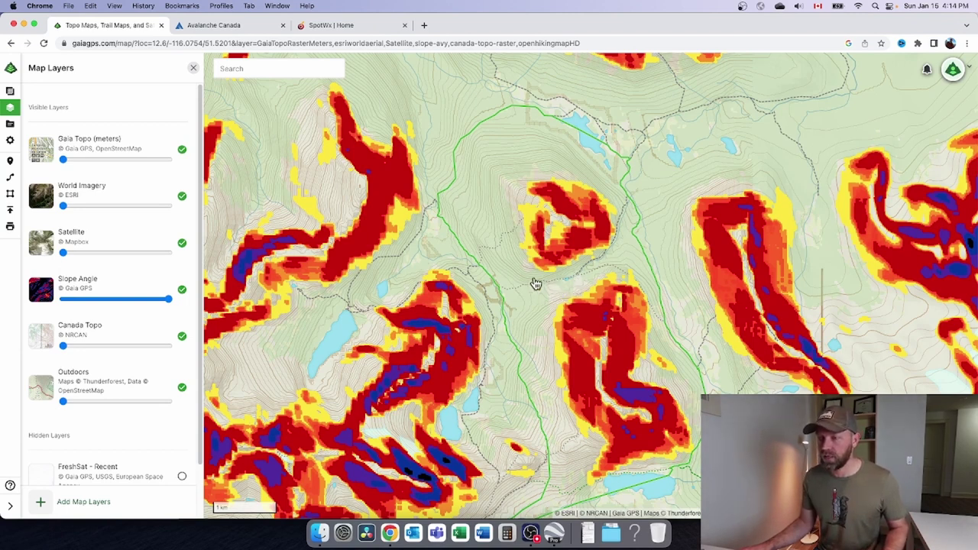
scroll(567, 291, "up", 3)
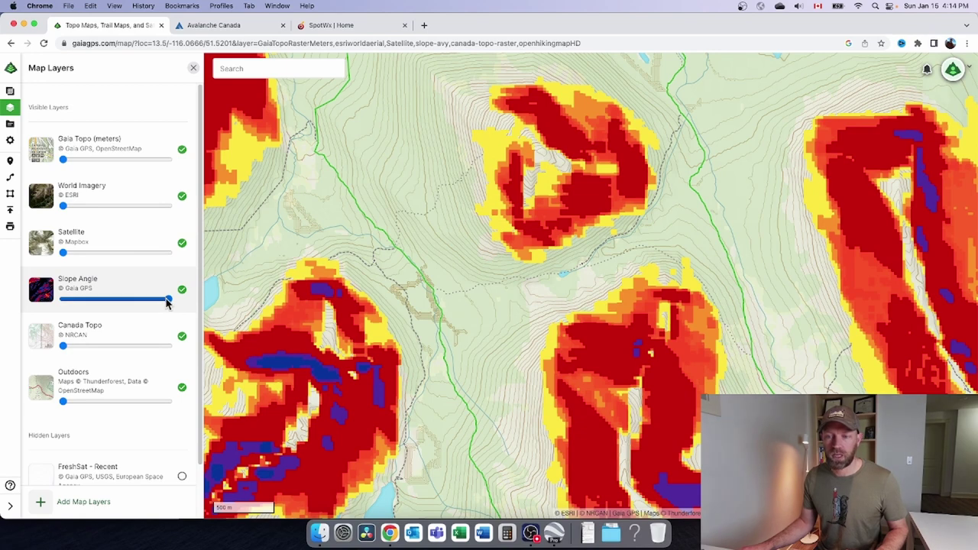
Fade the Slope Angle layer out and show World Imagery at full opacity over the valley south of Skoki Mountain
left_click_drag(167, 299, 62, 300)
left_click_drag(63, 206, 192, 211)
scroll(544, 314, "up", 5)
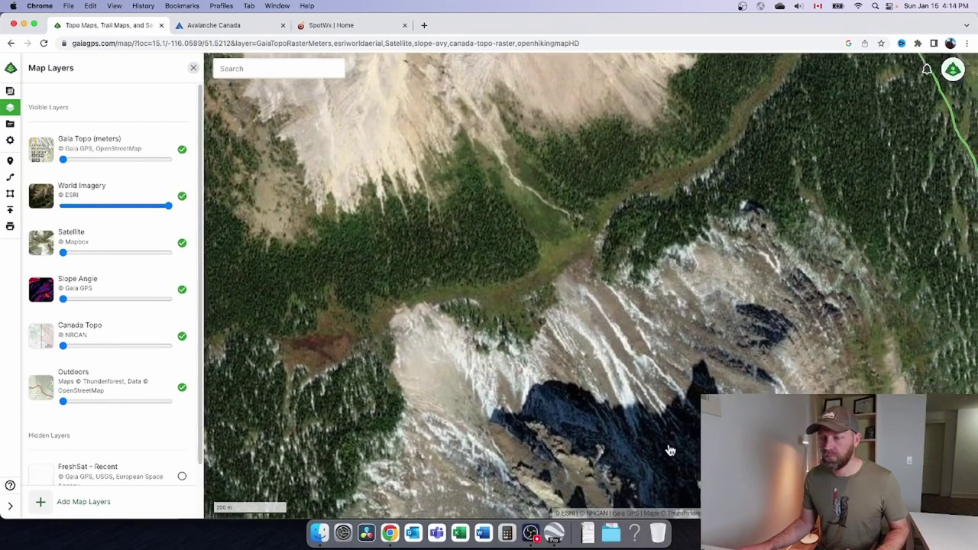
Inspect the satellite imagery for avalanche paths on Skoki Mountain's south face and the slopes beside the route's eastern valley
left_click_drag(669, 451, 656, 434)
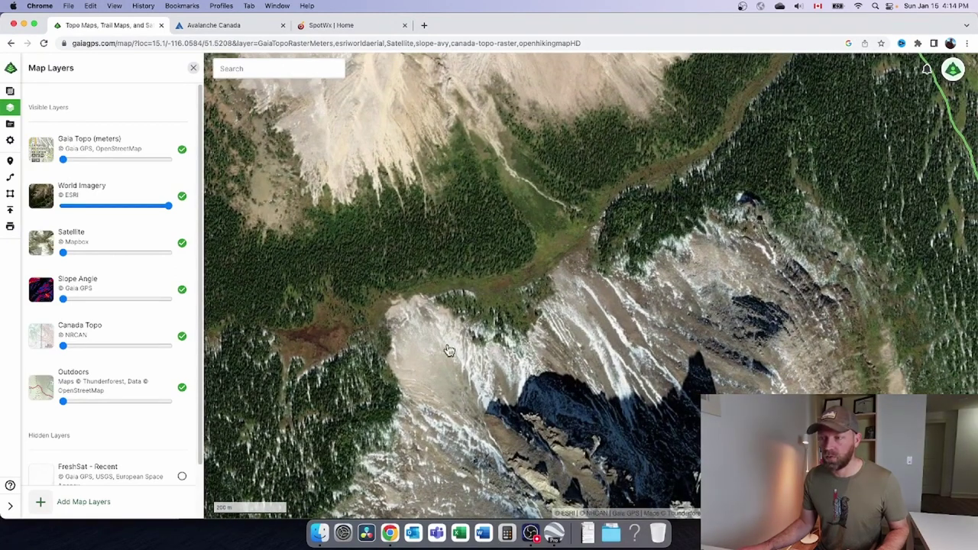
left_click_drag(418, 378, 403, 520)
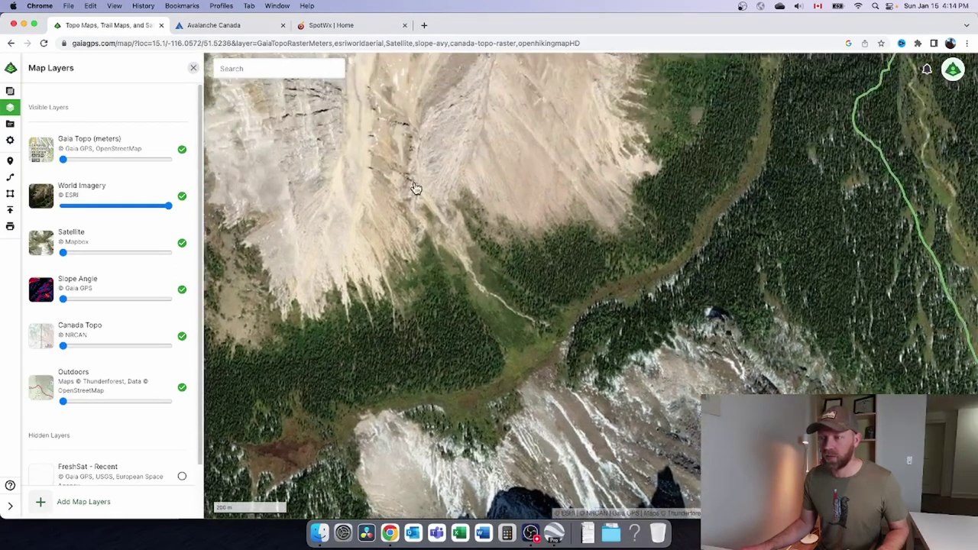
scroll(465, 275, "up", 2)
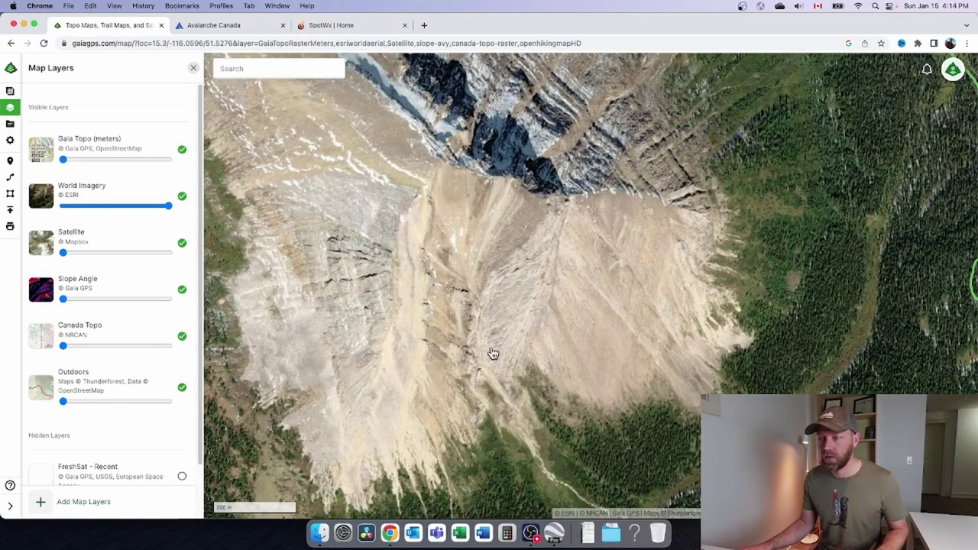
left_click_drag(529, 415, 381, 212)
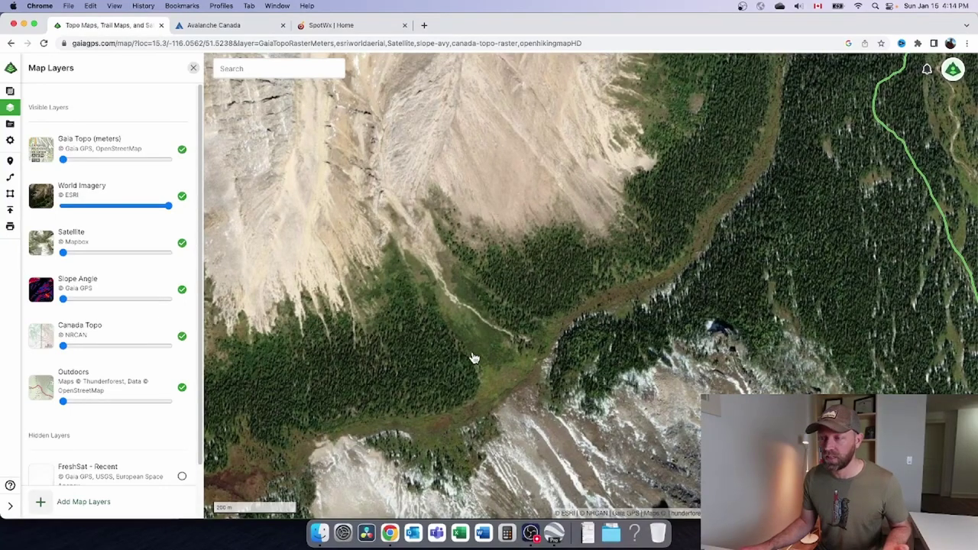
scroll(482, 307, "down", 5)
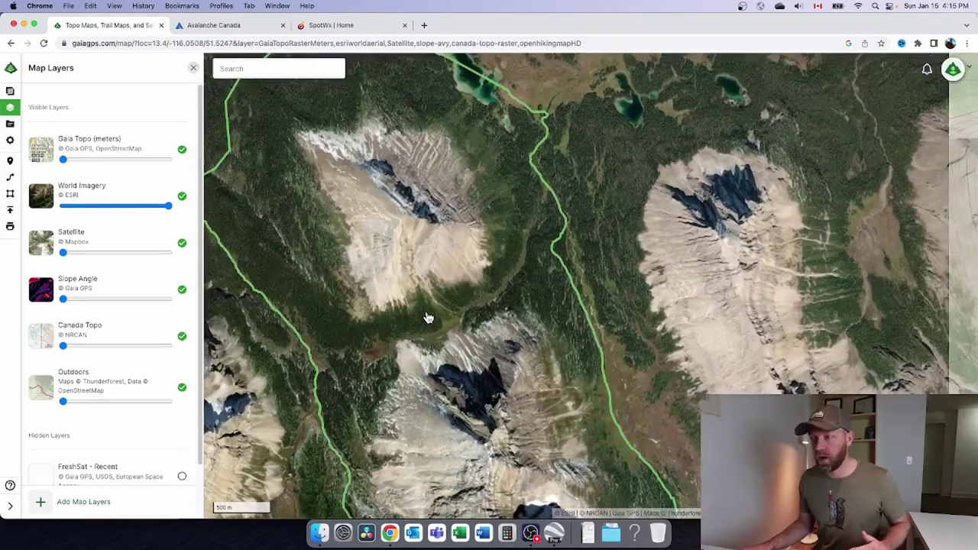
key("Right")
key("Right")
key("Down")
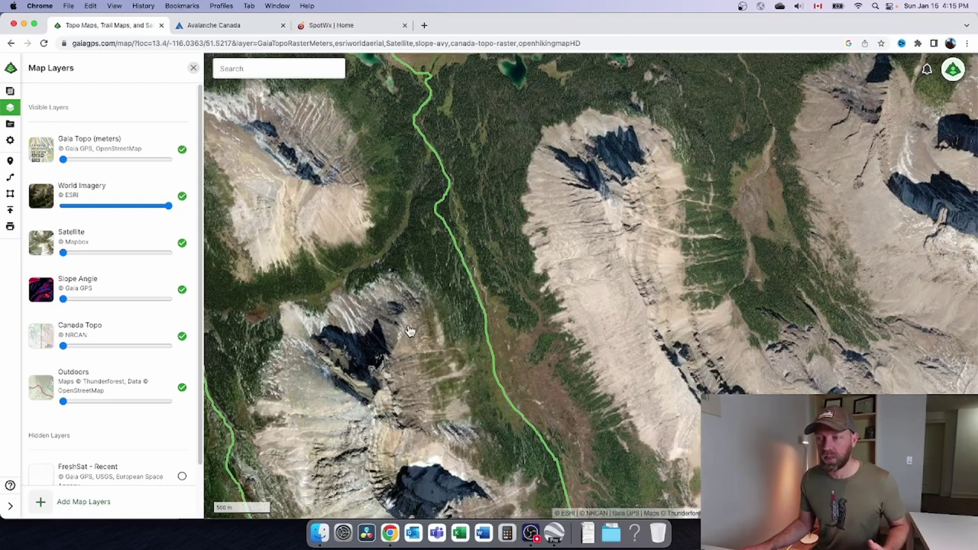
left_click_drag(369, 233, 415, 353)
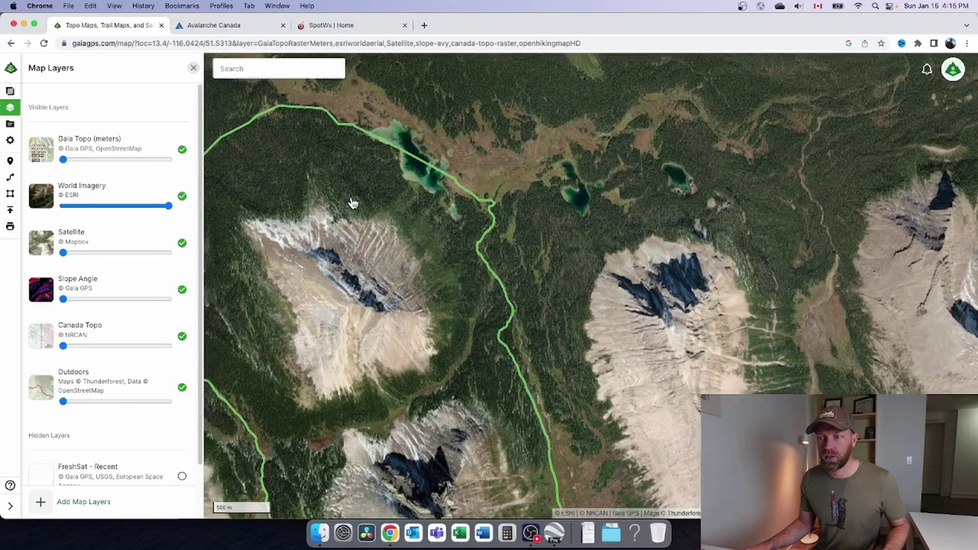
left_click_drag(352, 203, 382, 168)
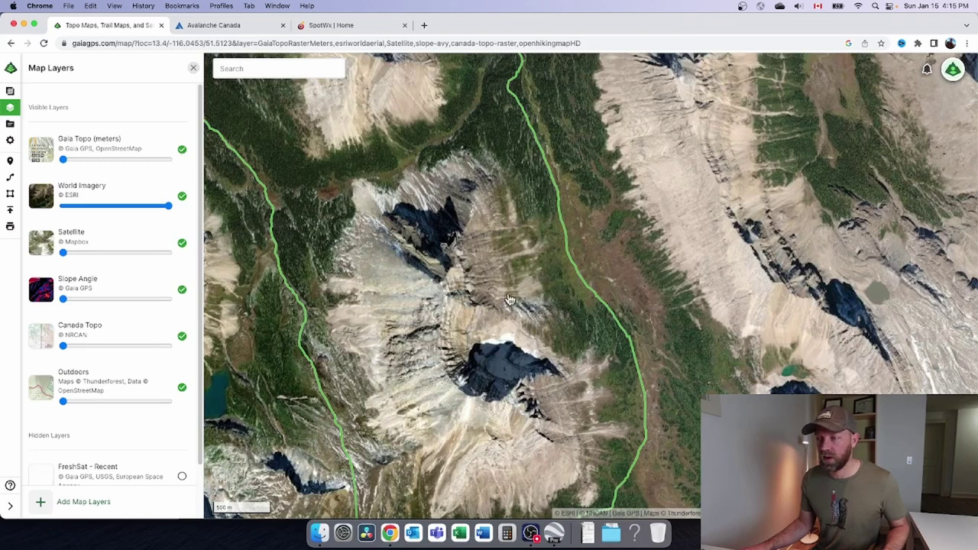
Review the satellite imagery along the whole Skoki loop, and fade the World Imagery layer out completely
left_click_drag(541, 470, 518, 368)
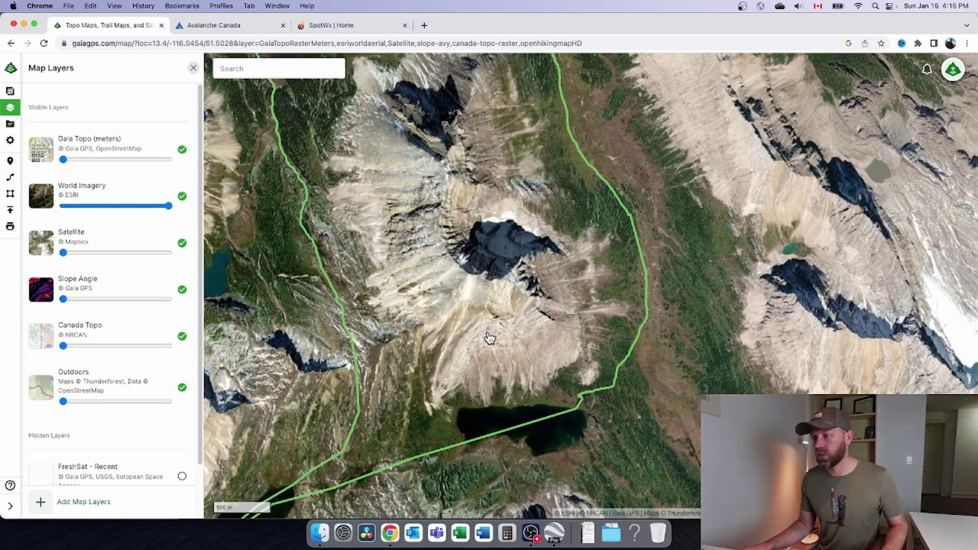
scroll(489, 338, "down", 5)
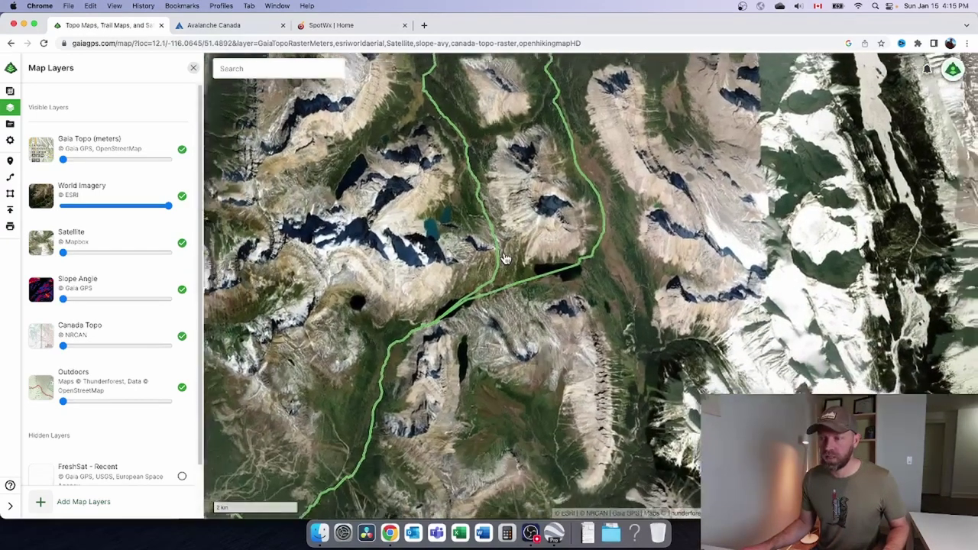
scroll(505, 259, "down", 2)
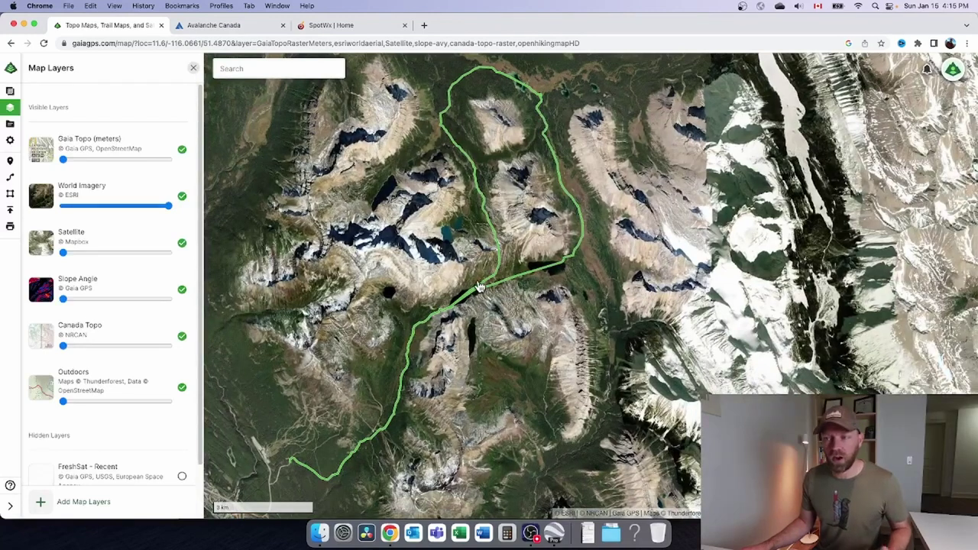
left_click_drag(479, 287, 501, 295)
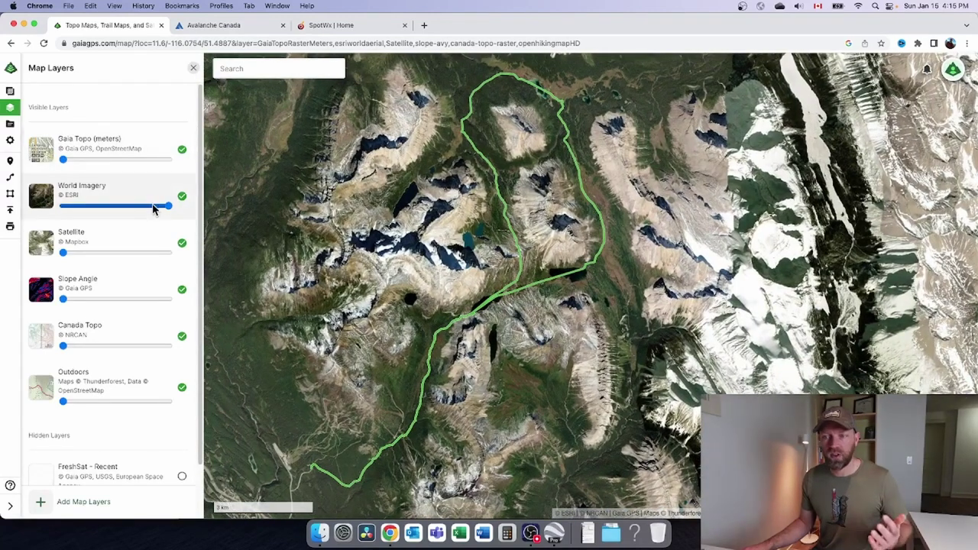
left_click_drag(167, 206, 62, 207)
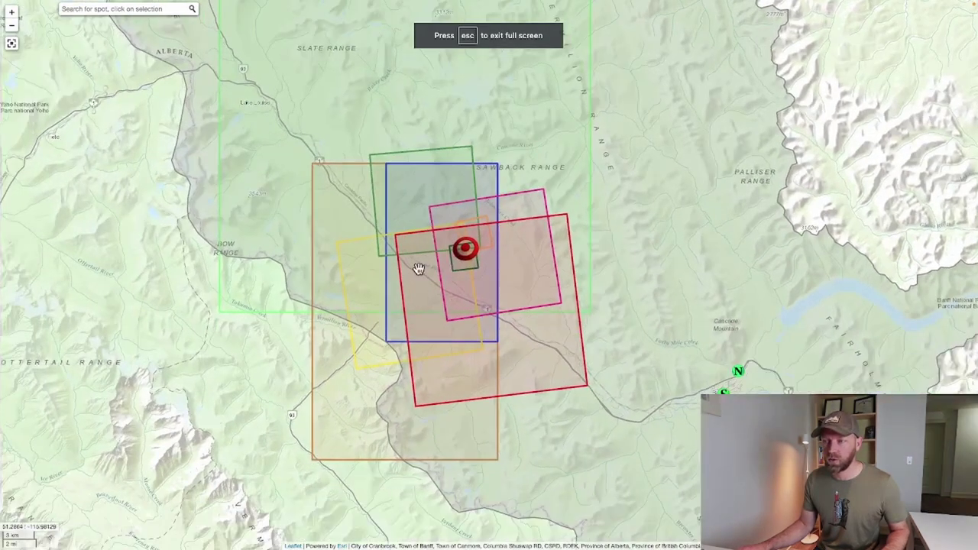
Place the SpotWx forecast spot in the Slate Range, just north of Deception Pass and west of Fossil Mountain, and leave the full-screen map
scroll(417, 267, "down", 5)
scroll(424, 264, "up", 3)
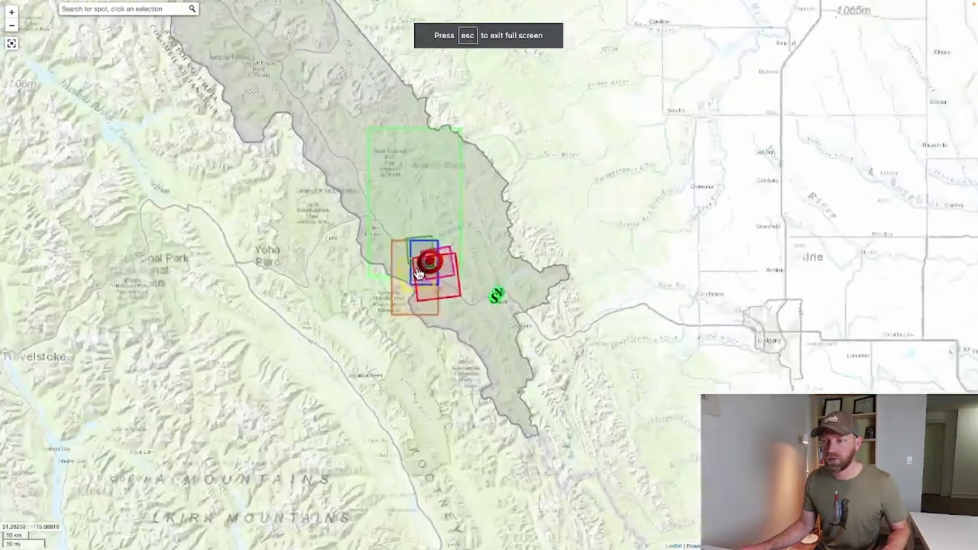
scroll(431, 253, "up", 1)
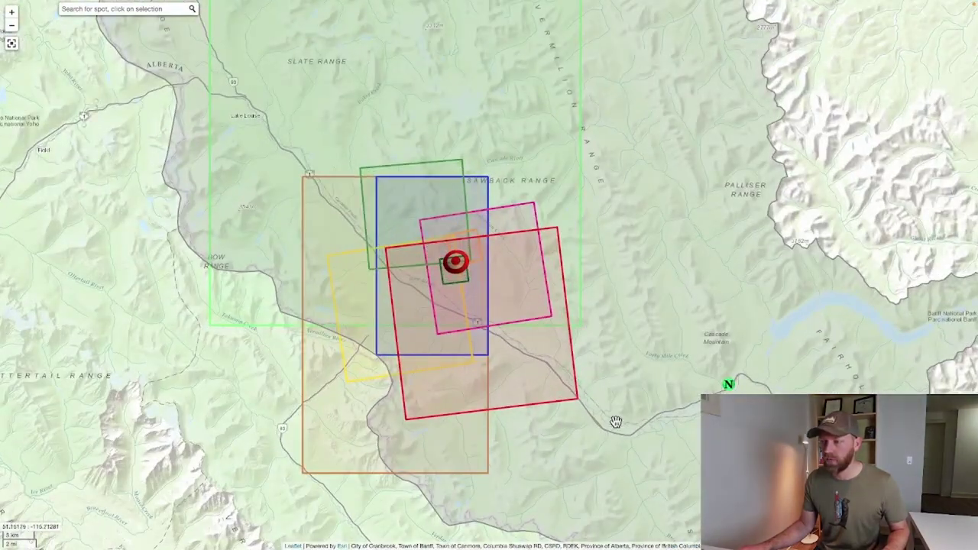
left_click_drag(617, 422, 291, 257)
scroll(378, 255, "up", 1)
scroll(380, 256, "down", 2)
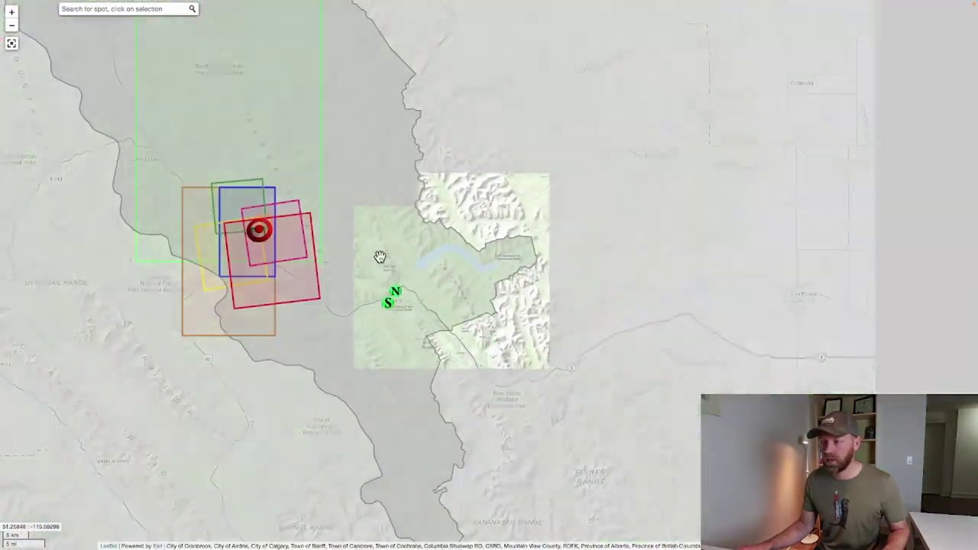
left_click_drag(535, 285, 767, 352)
scroll(384, 229, "up", 1)
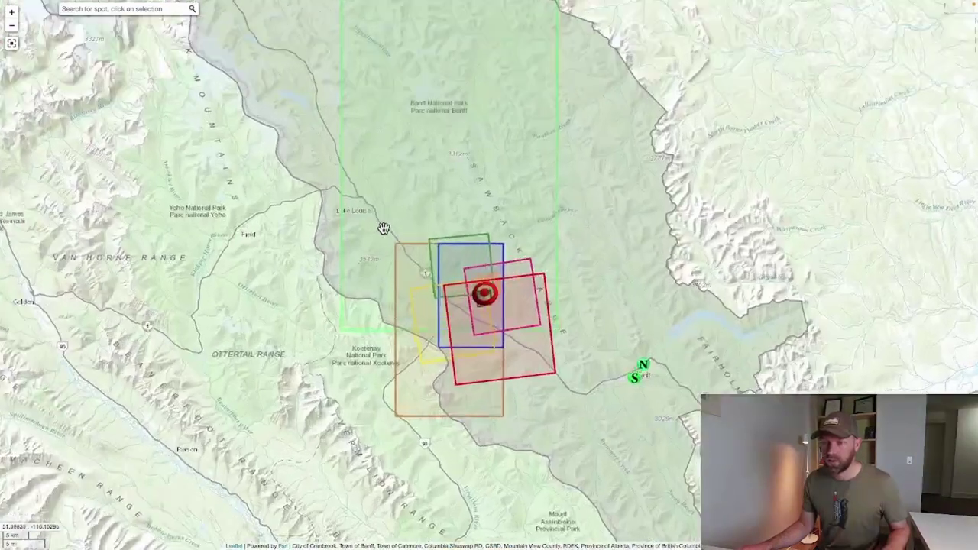
scroll(384, 230, "up", 1)
scroll(332, 240, "up", 1)
left_click_drag(367, 175, 327, 339)
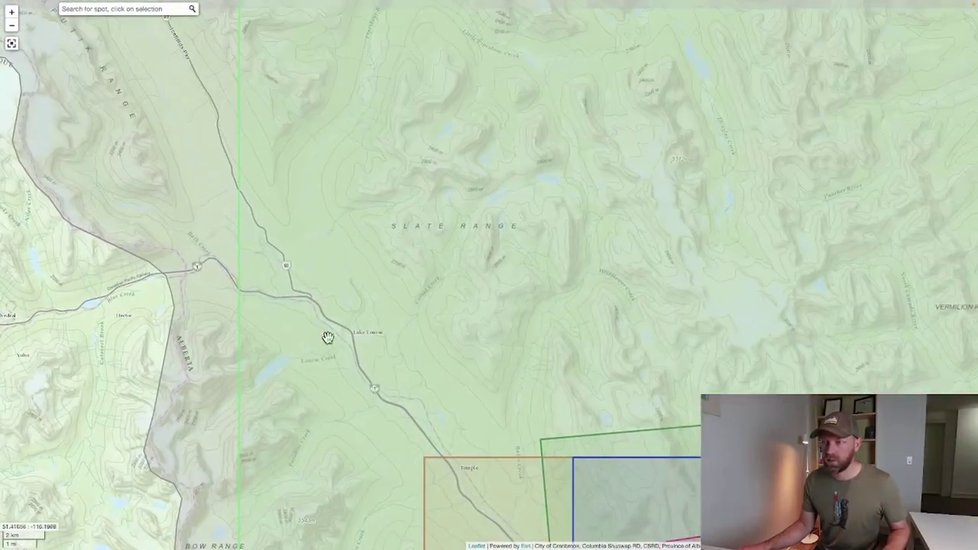
scroll(413, 256, "up", 1)
left_click_drag(474, 194, 324, 367)
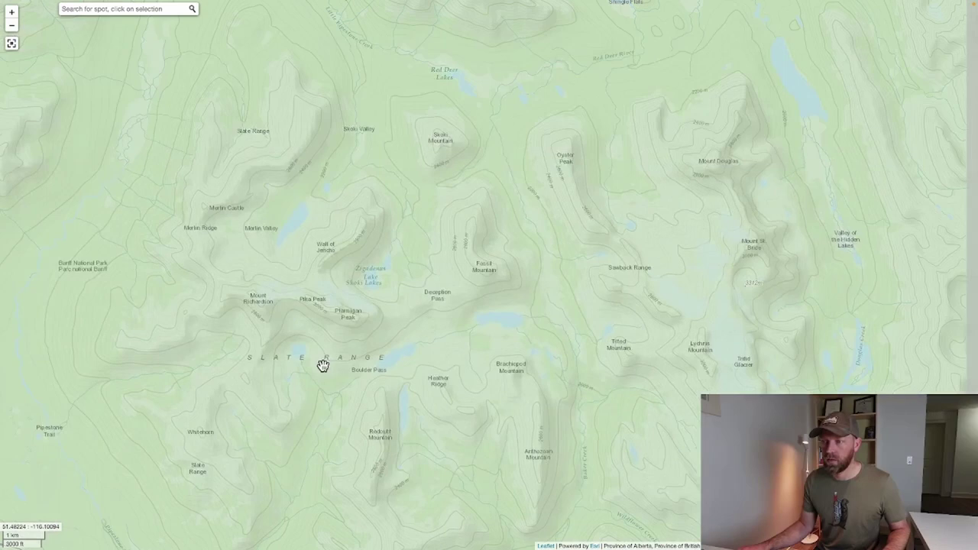
left_click(415, 223)
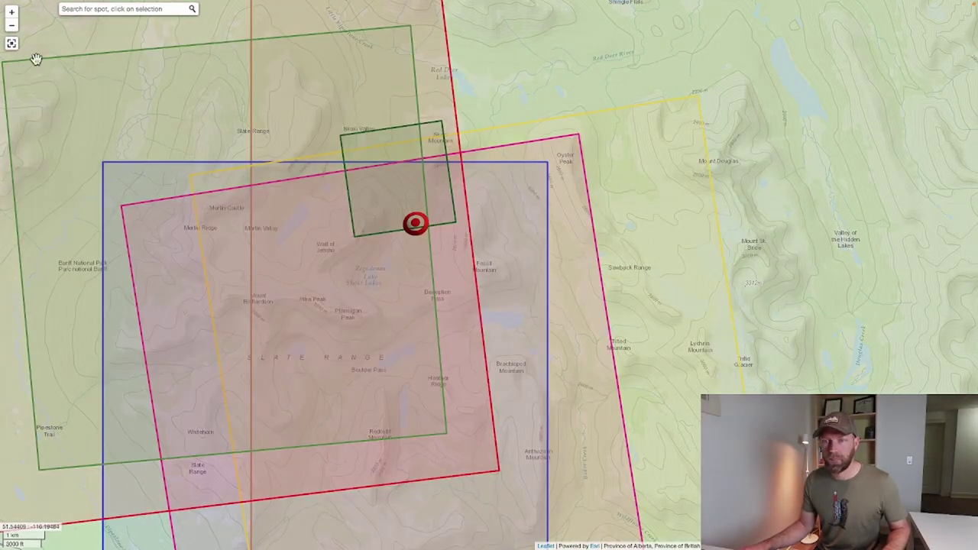
left_click(13, 45)
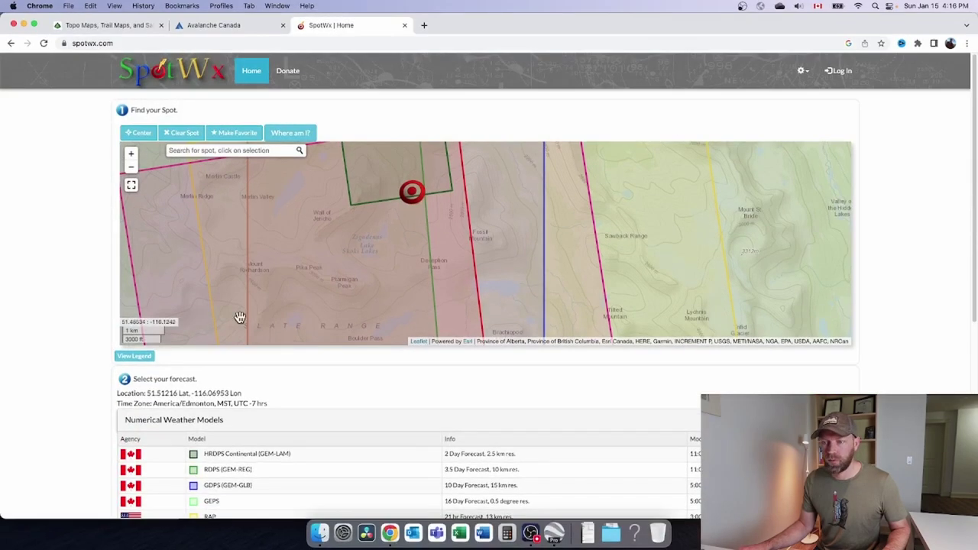
Open the RDPS (GEM-REG) 3.5-day forecast for the chosen spot from the numerical weather models
scroll(85, 336, "down", 10)
scroll(86, 332, "up", 5)
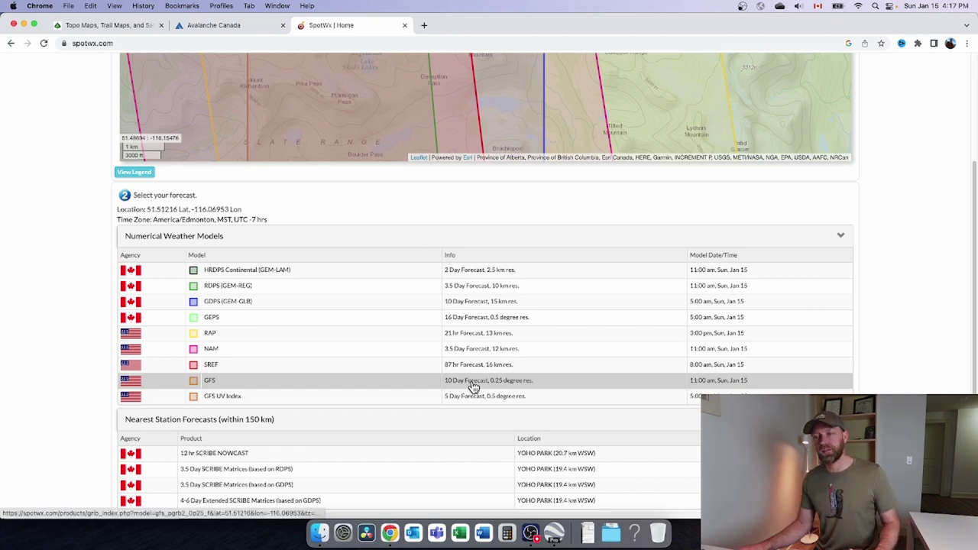
left_click(468, 290)
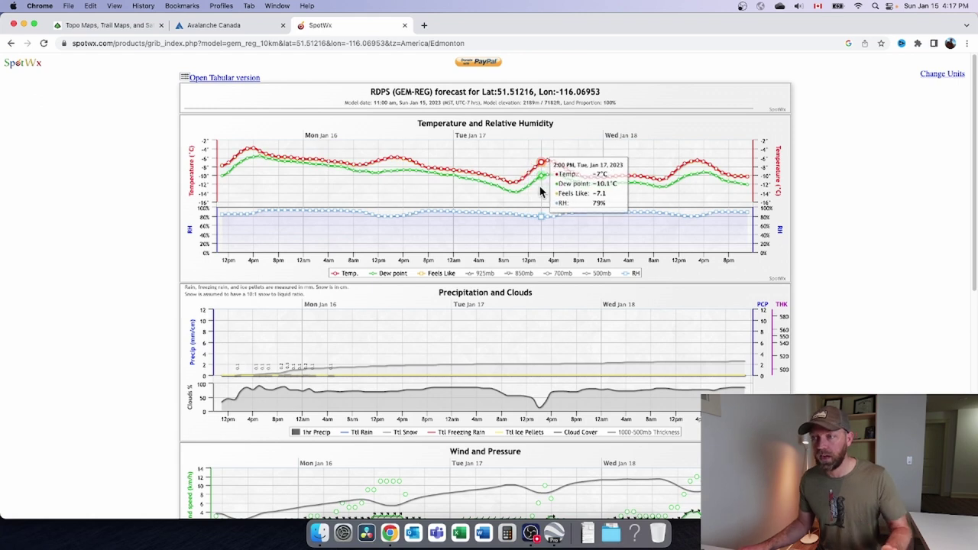
Hide the dew point curve and show the 700mb curve in the Temperature and Relative Humidity chart
left_click(394, 273)
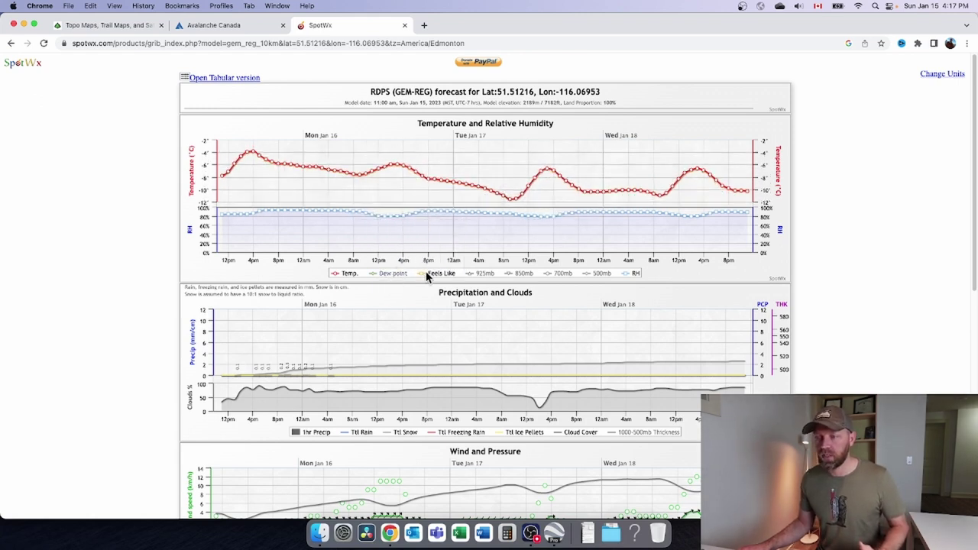
left_click(396, 274)
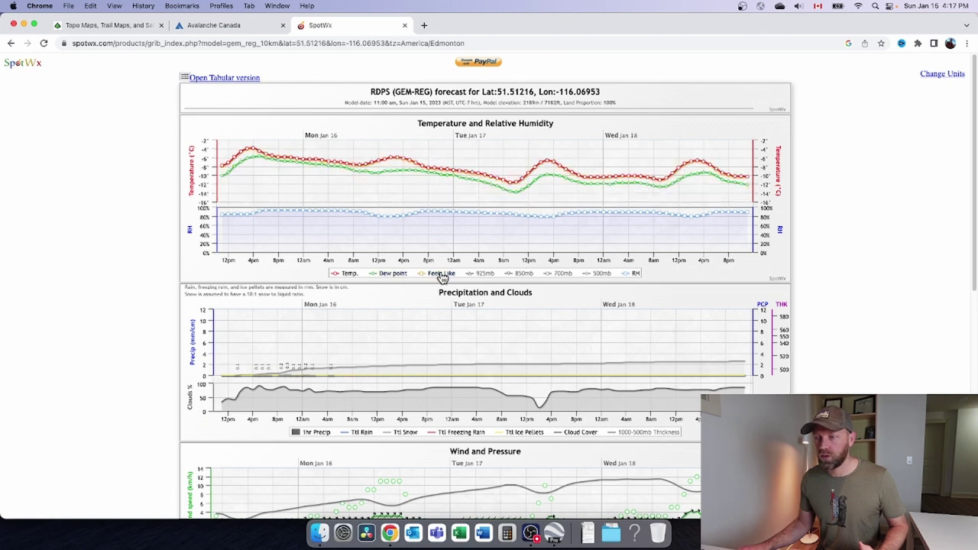
left_click(393, 273)
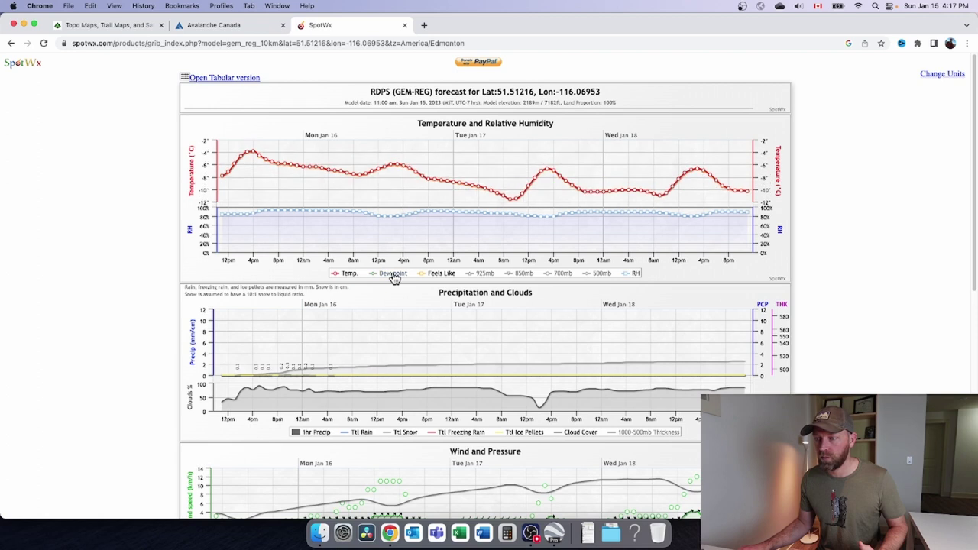
left_click(565, 275)
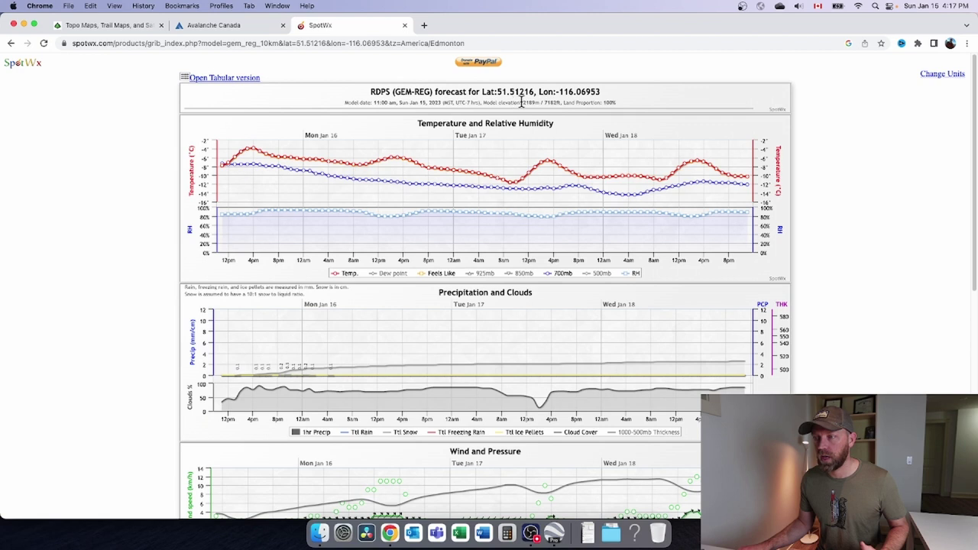
Check the RDPS forecast's temperature, precipitation, cloud and wind charts, and return to the list of weather models
mouse_move(554, 200)
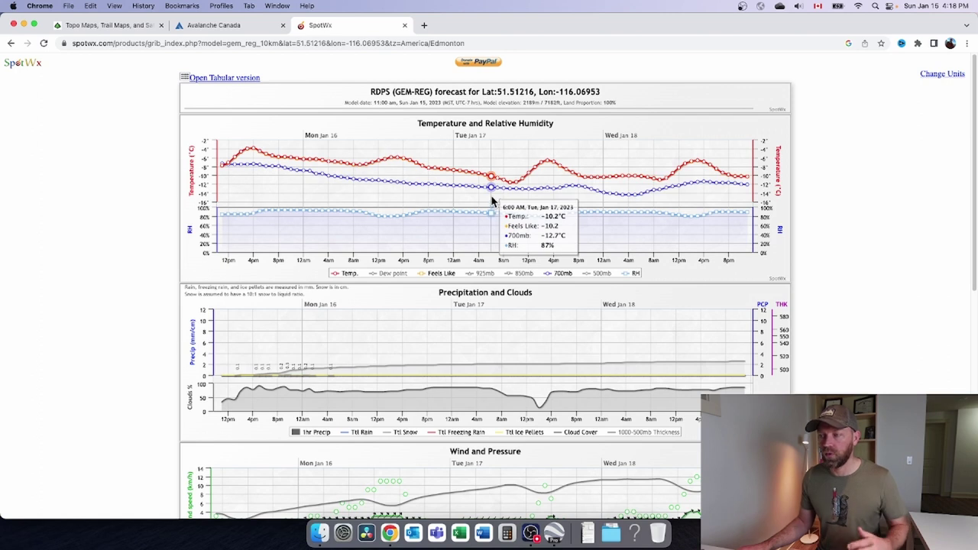
mouse_move(312, 373)
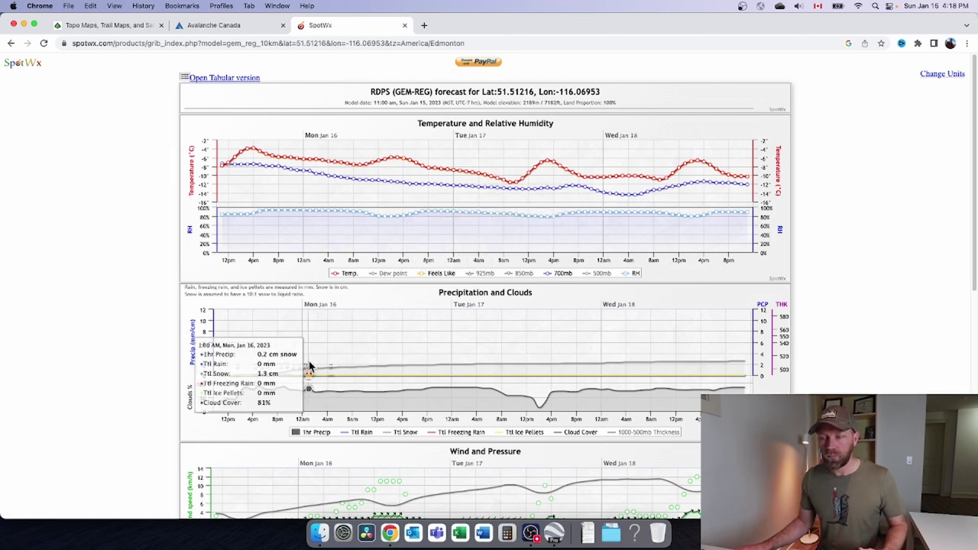
scroll(492, 372, "down", 2)
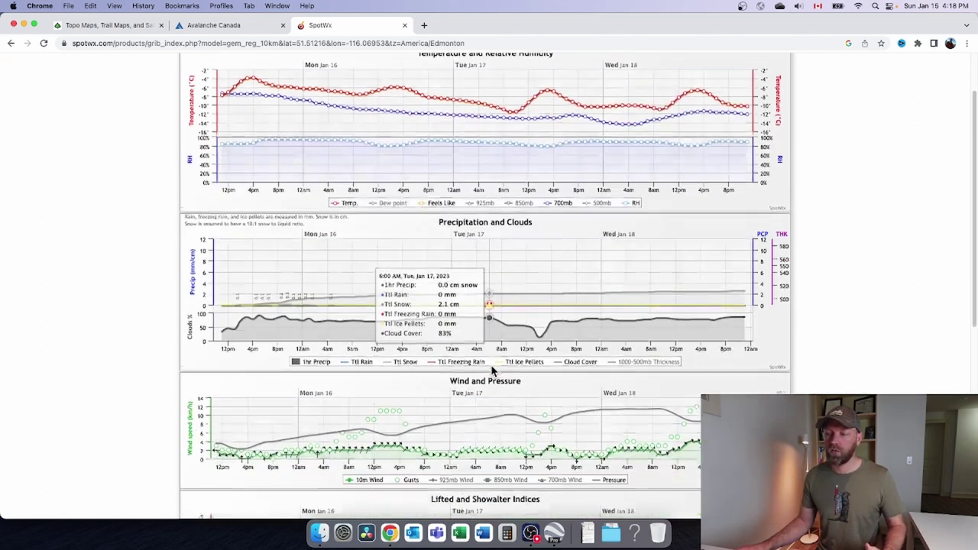
scroll(492, 371, "down", 1)
scroll(492, 372, "down", 2)
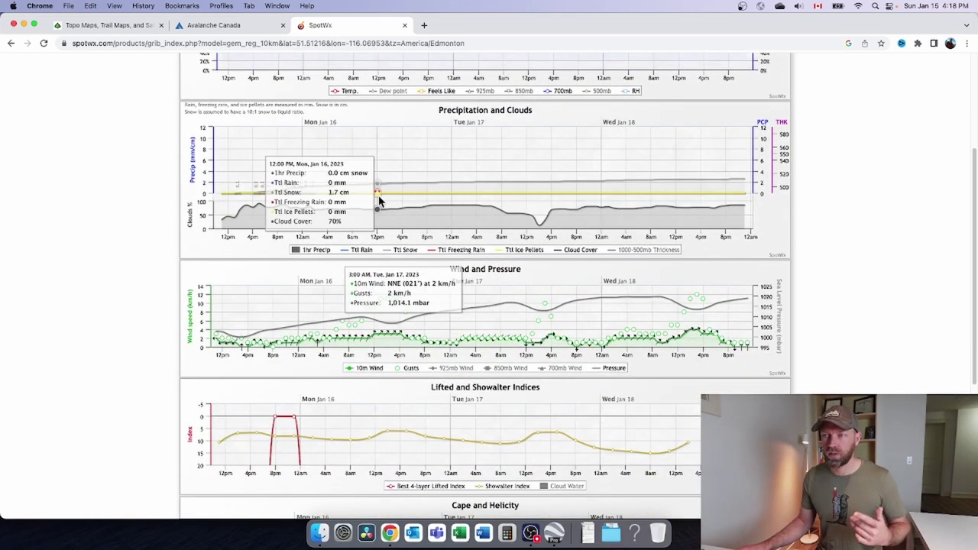
scroll(452, 186, "up", 5)
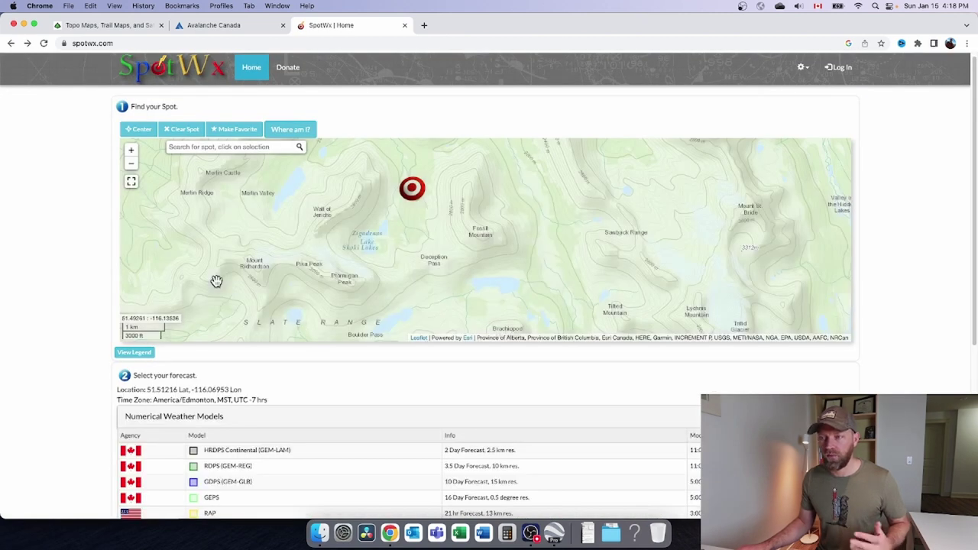
scroll(47, 298, "down", 3)
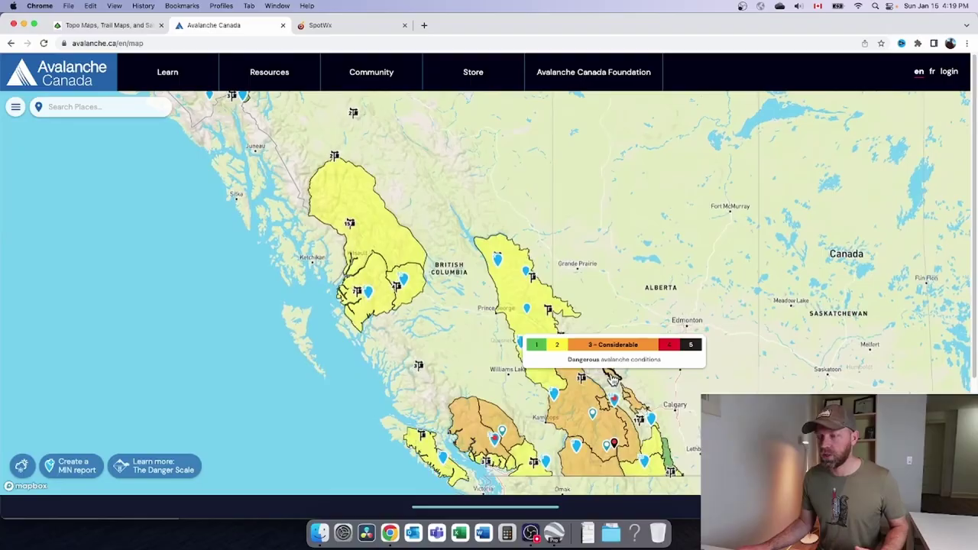
Open the Avalanche Canada forecast for the map region covering Lake Louise and Banff
scroll(700, 331, "up", 5)
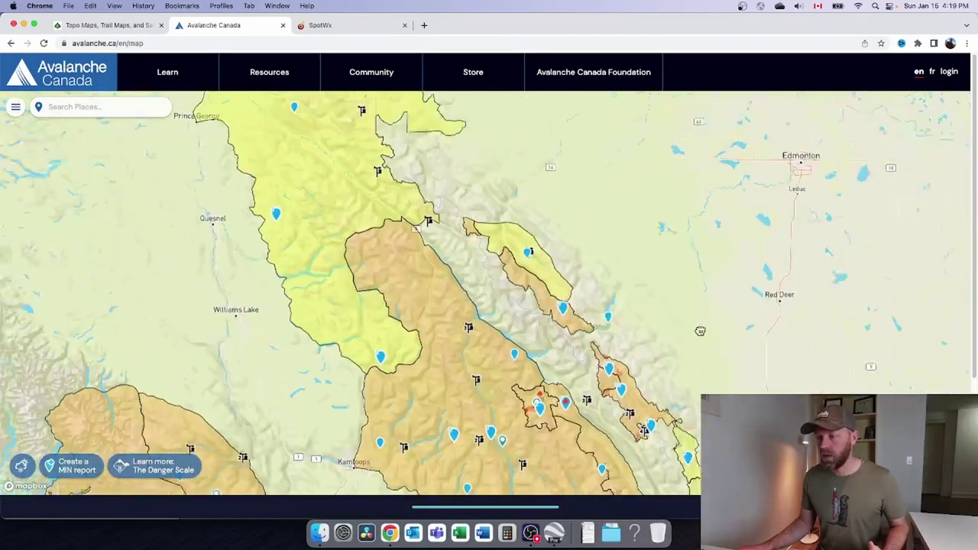
left_click_drag(700, 331, 592, 190)
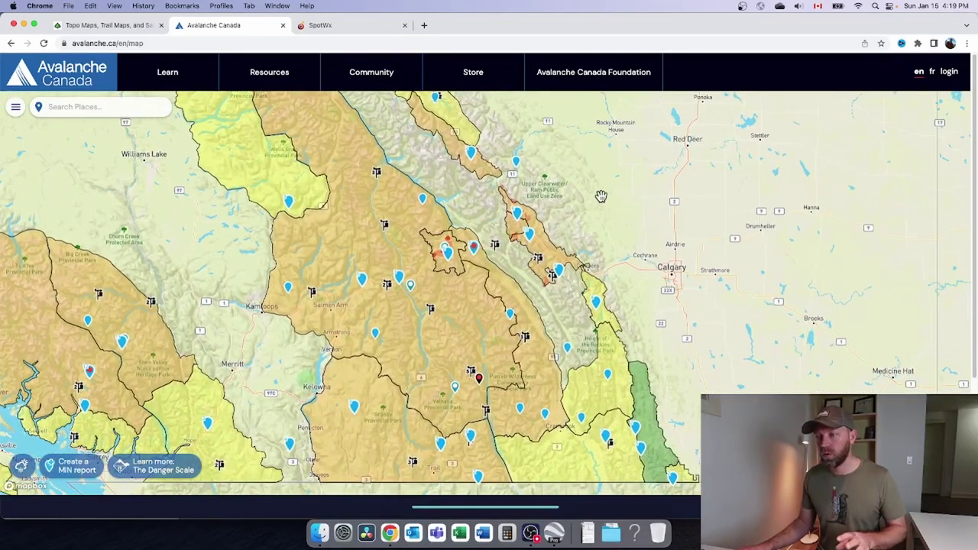
mouse_move(548, 275)
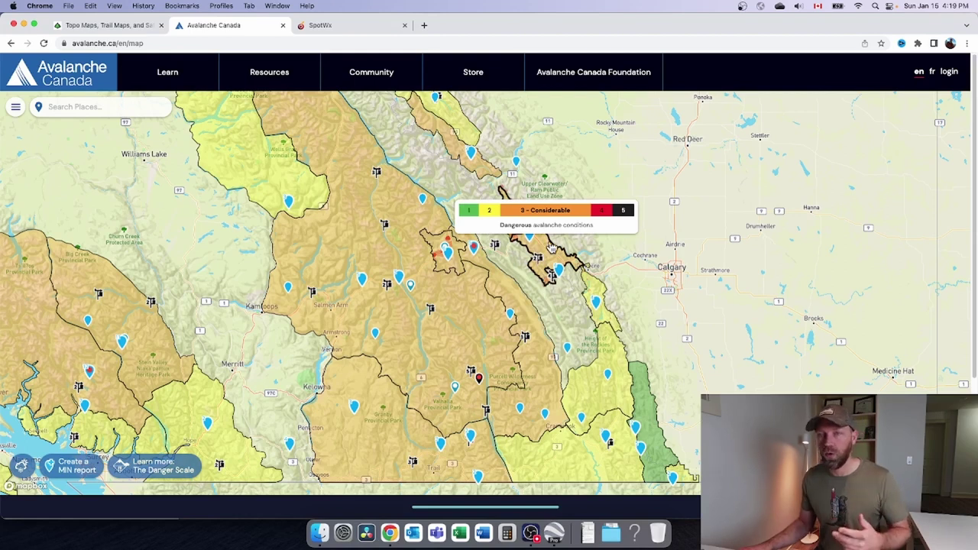
scroll(548, 253, "up", 5)
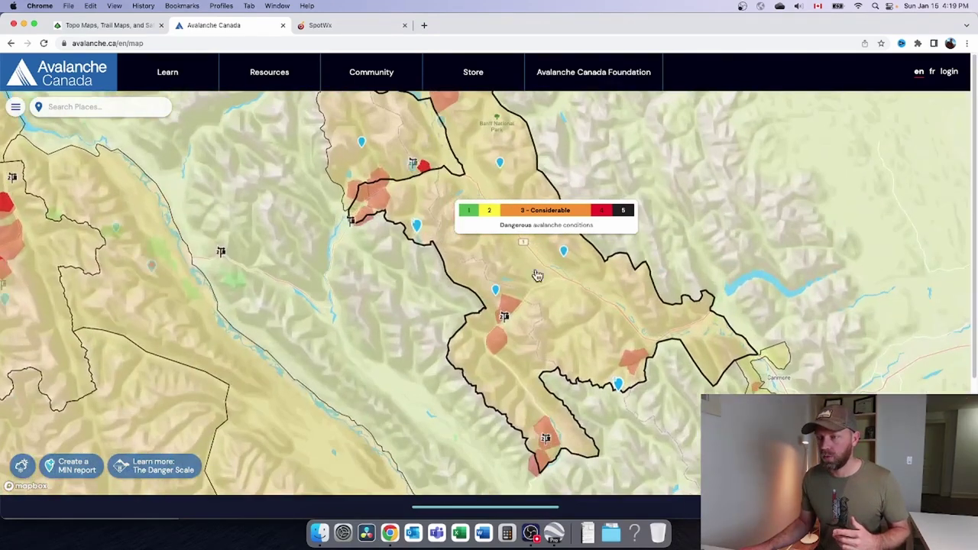
left_click(539, 283)
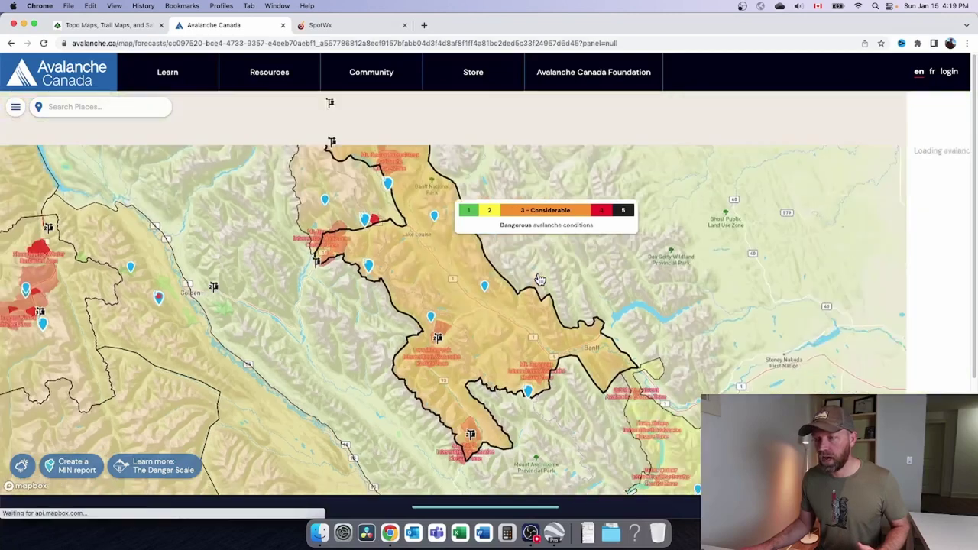
Review the region's avalanche danger ratings for Sunday to Tuesday, the forecast headline and the Avalanche Summary in the details
scroll(867, 313, "down", 5)
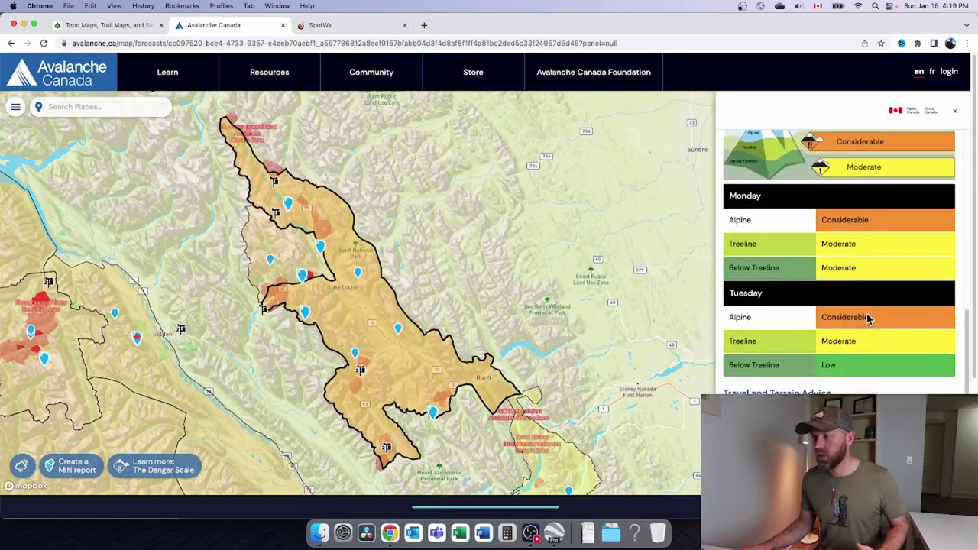
scroll(864, 312, "up", 1)
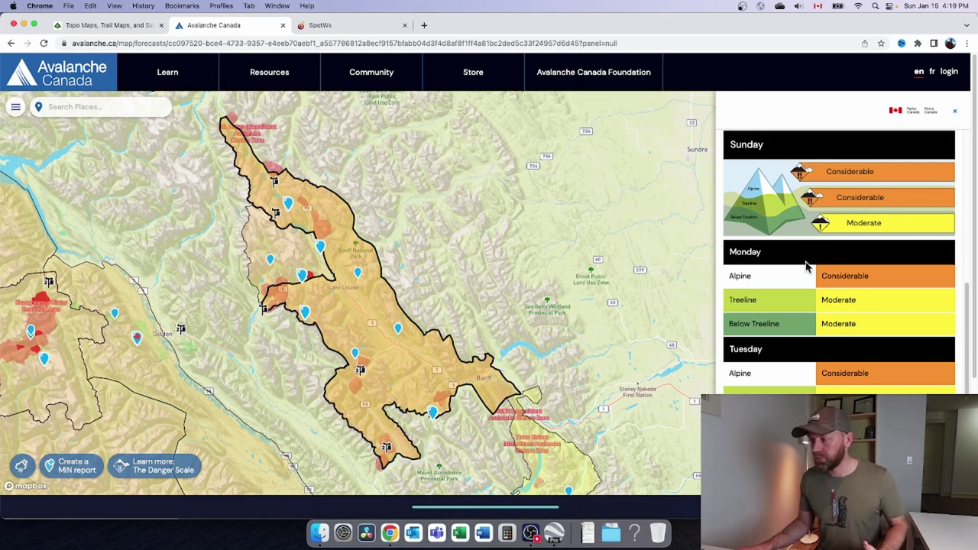
scroll(806, 265, "up", 1)
scroll(805, 263, "down", 1)
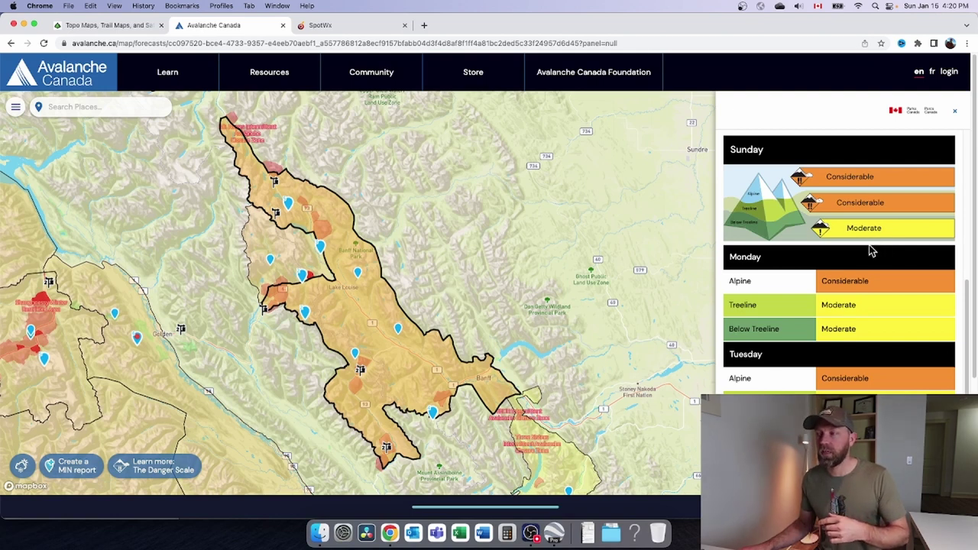
scroll(860, 191, "up", 5)
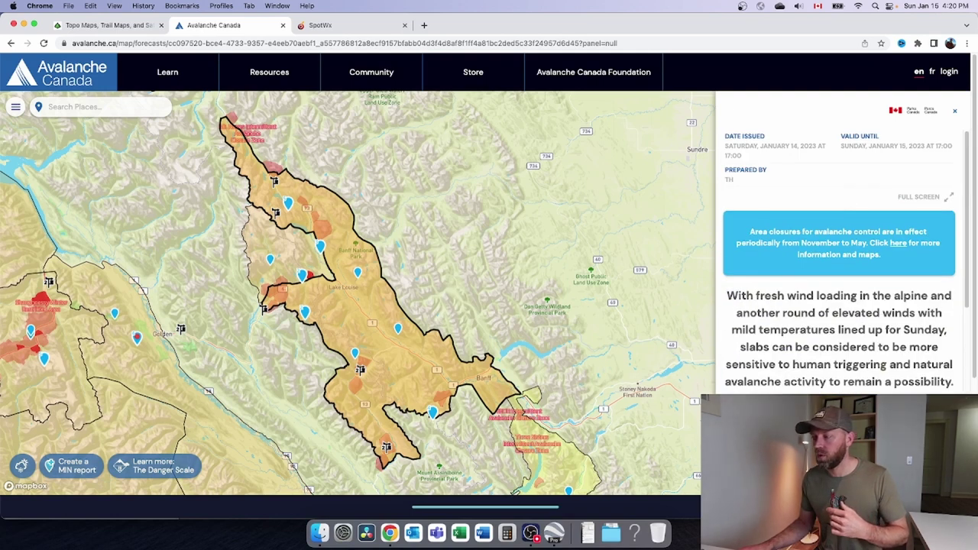
scroll(824, 338, "down", 10)
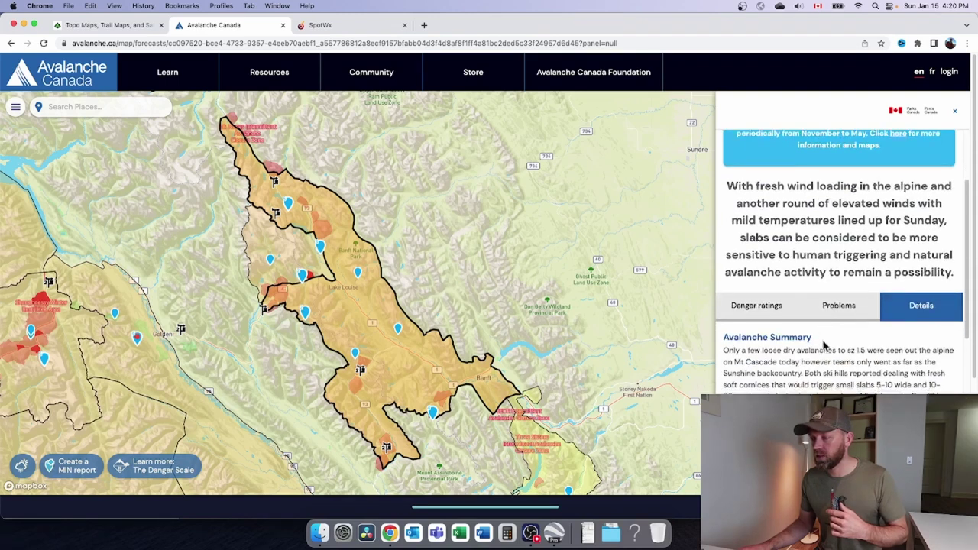
Read the Snowpack Summary and Weather Summary in the regional forecast's details
scroll(823, 337, "down", 3)
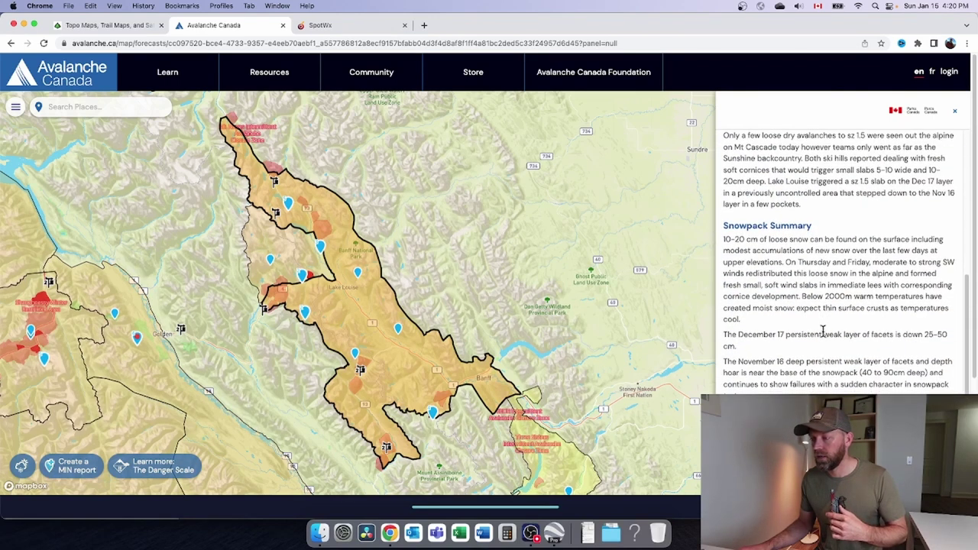
scroll(824, 342, "down", 3)
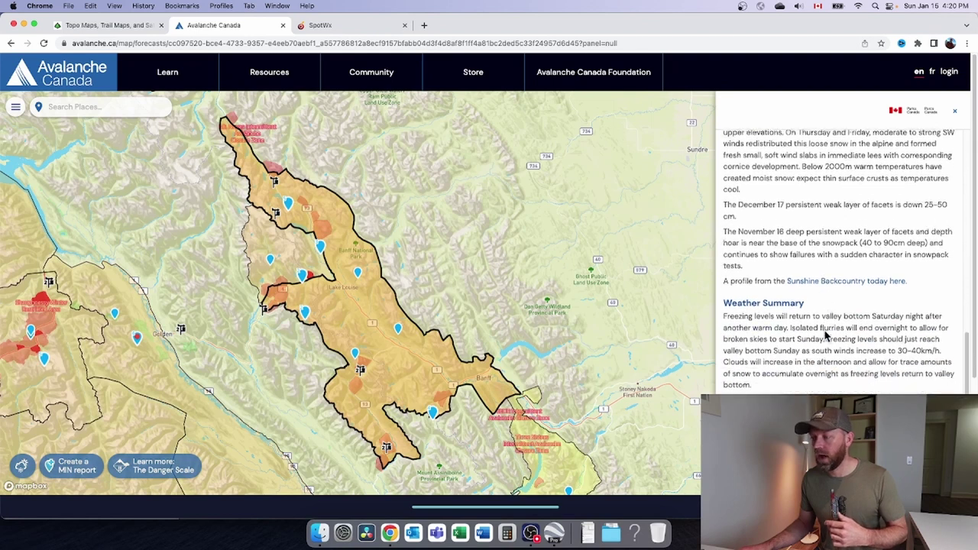
scroll(826, 336, "up", 10)
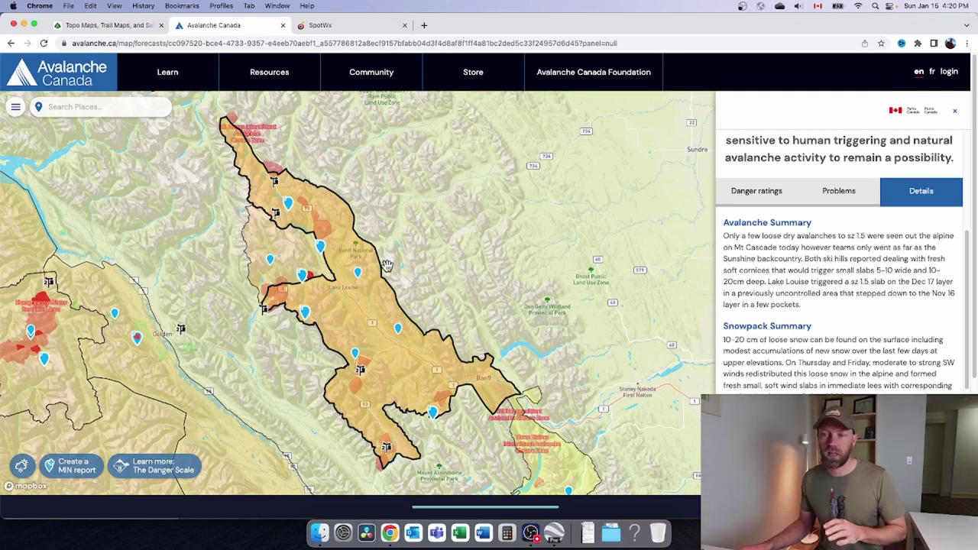
Read the Mountain Information Network reports for Chockstone couloir fan and Crowfoot glades, and close the regional forecast
mouse_move(384, 331)
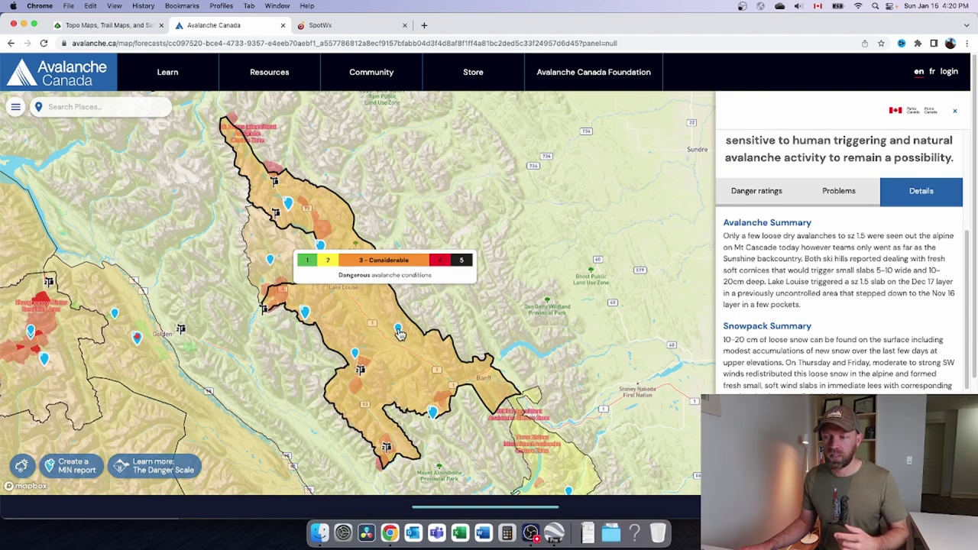
left_click(399, 331)
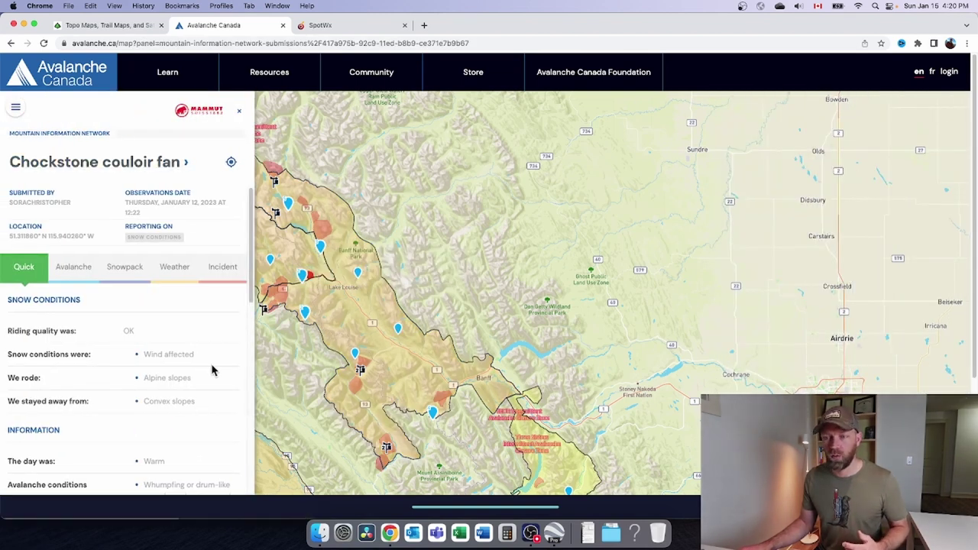
scroll(53, 353, "down", 10)
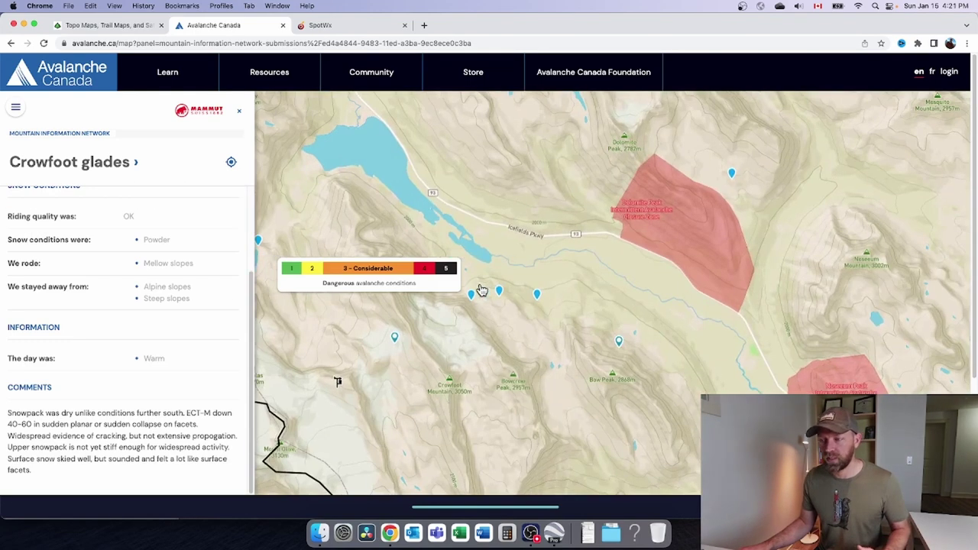
left_click(478, 296)
scroll(469, 321, "down", 5)
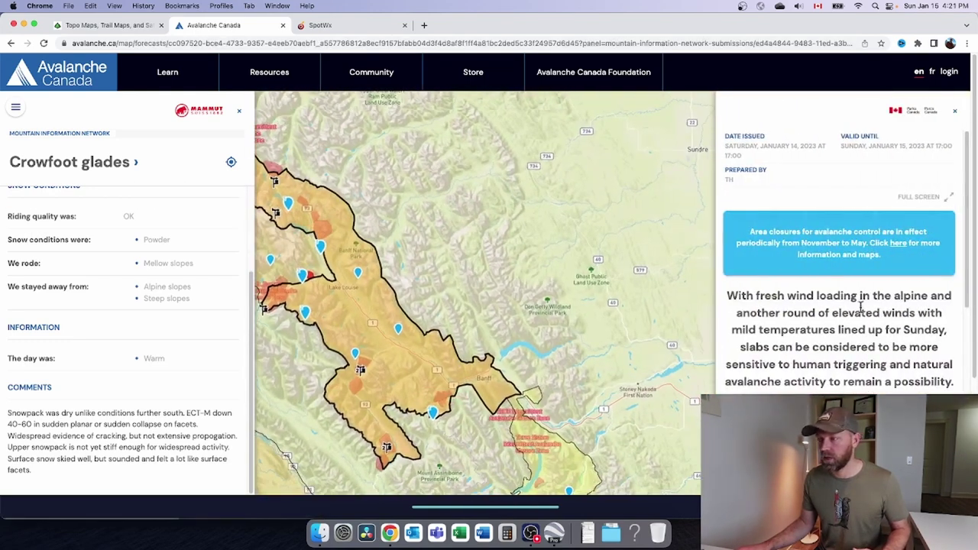
left_click(955, 111)
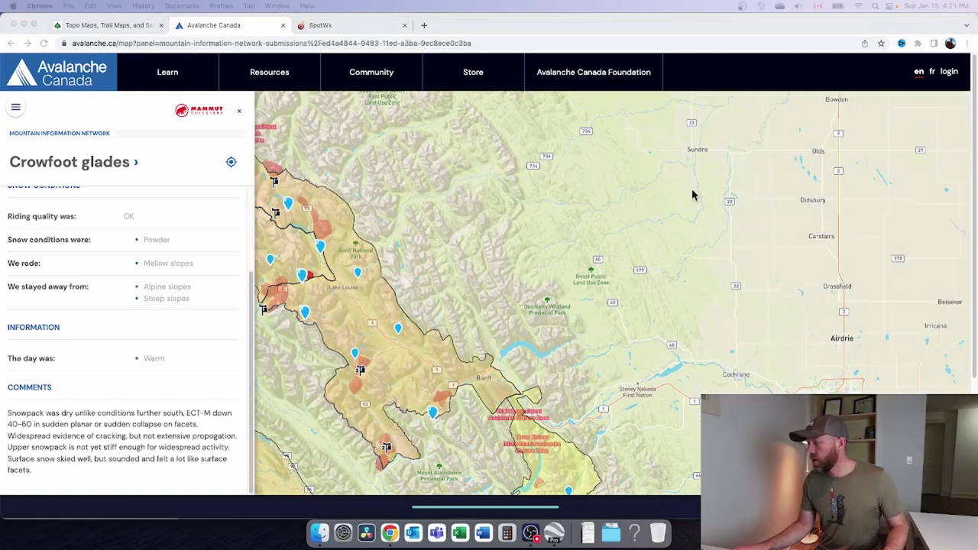
Switch to Gaia GPS and display the saved Ghost route on the map
left_click(84, 25)
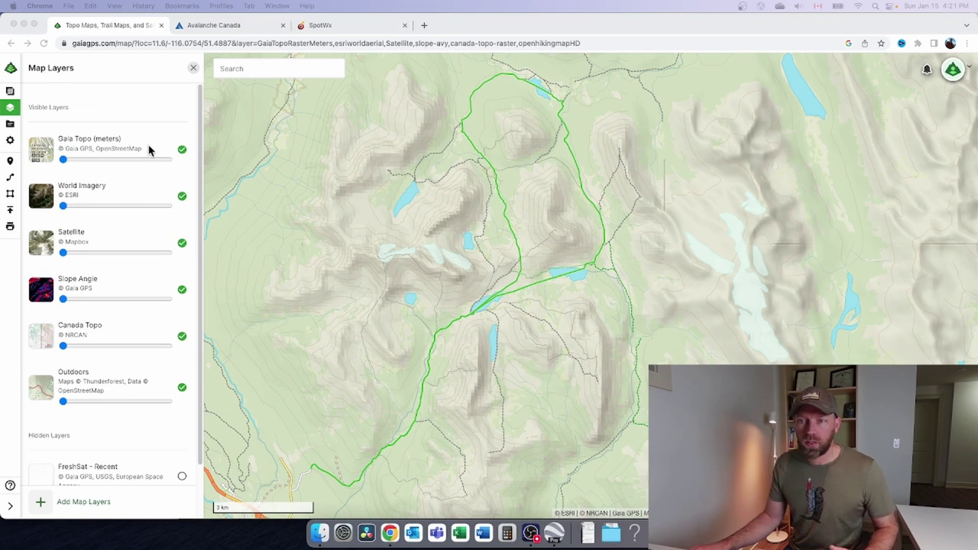
left_click(297, 188)
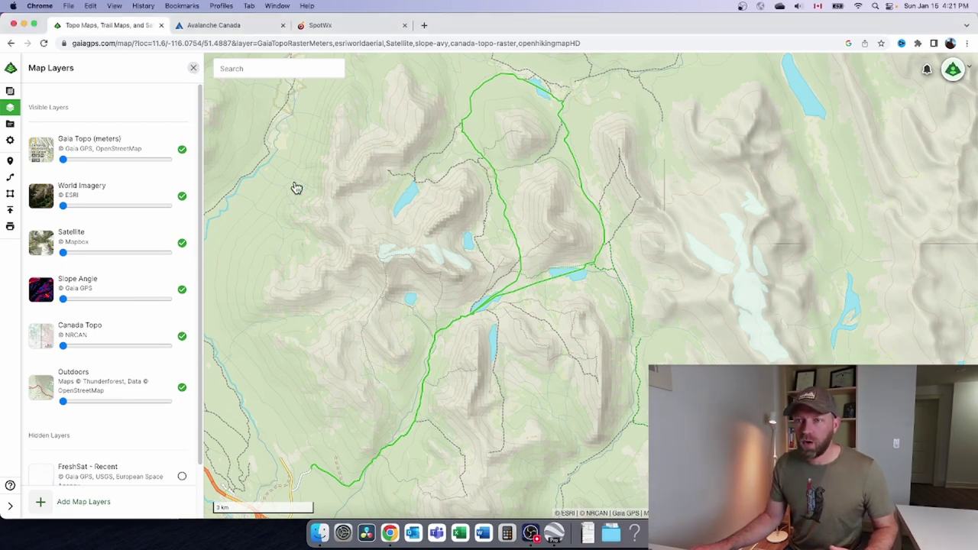
left_click(194, 69)
scroll(430, 283, "down", 5)
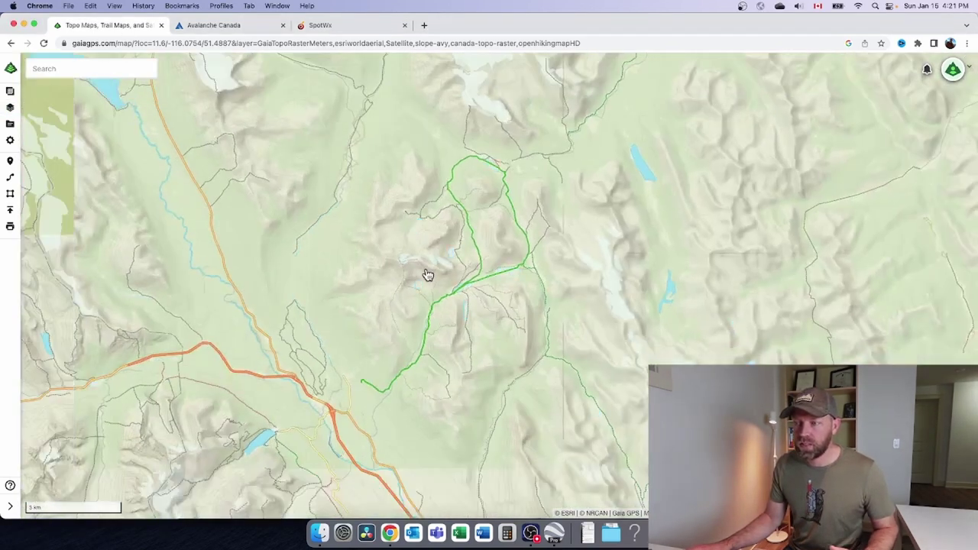
scroll(511, 265, "down", 5)
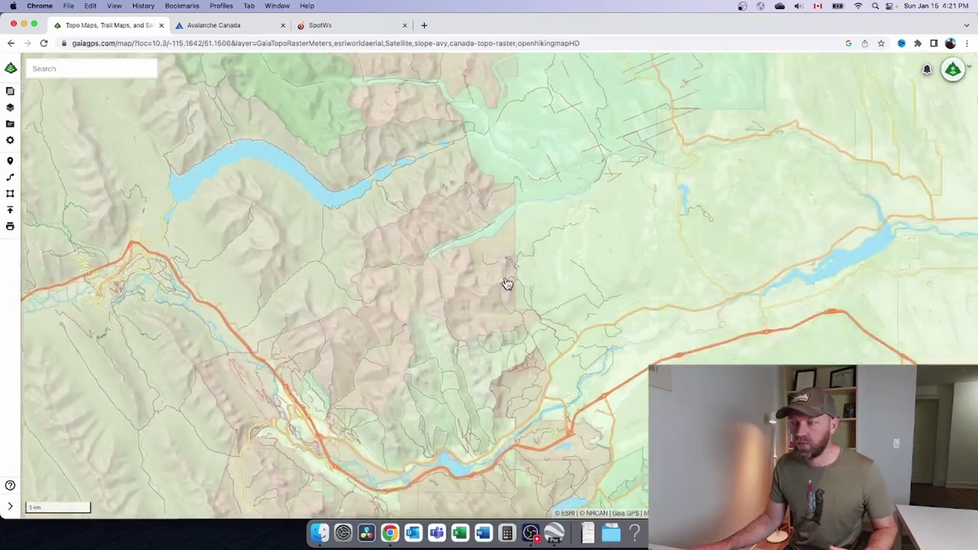
left_click_drag(507, 284, 542, 313)
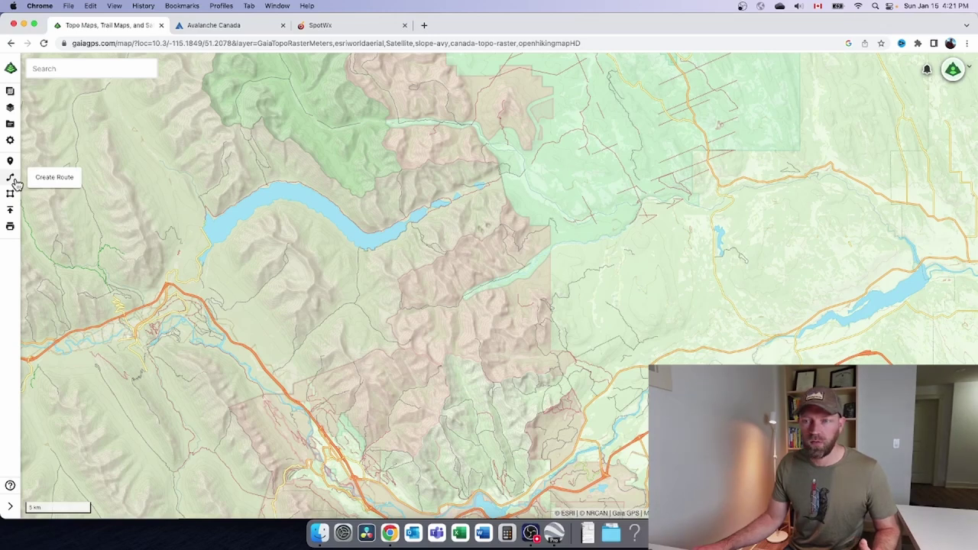
left_click(10, 124)
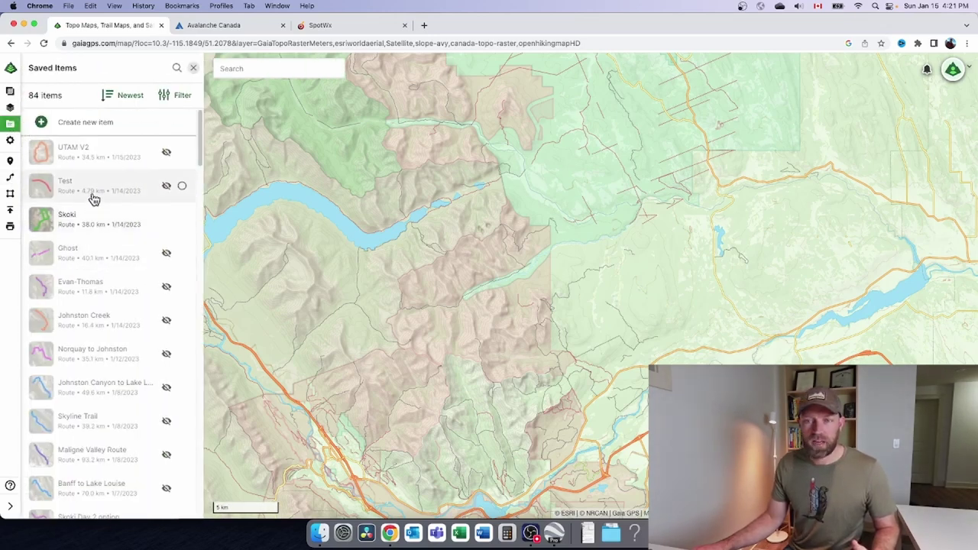
left_click(166, 253)
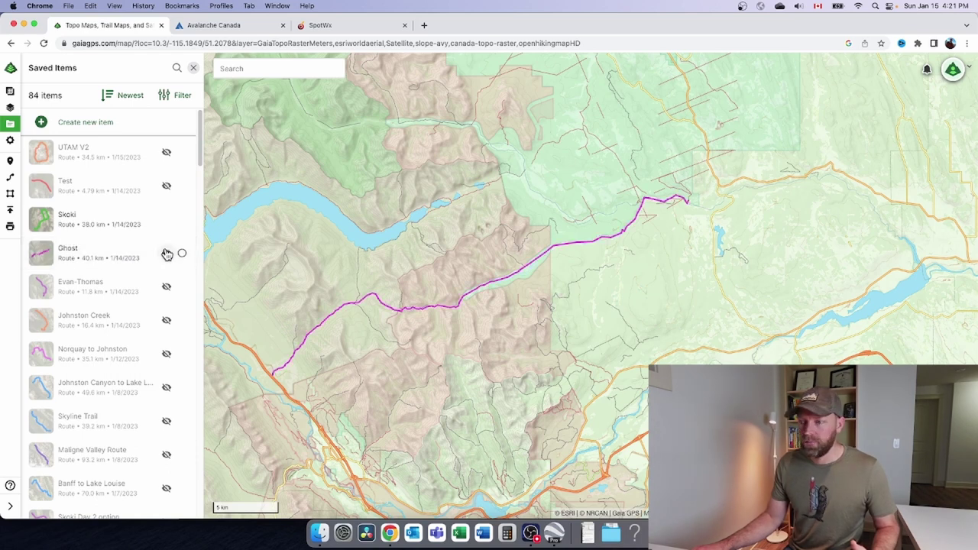
Examine the Ghost route's full course between the highway near Canmore and the Ghost Public Land Use Zone, with Gaia Topo (meters) at full opacity
left_click_drag(546, 312, 621, 313)
scroll(708, 221, "up", 5)
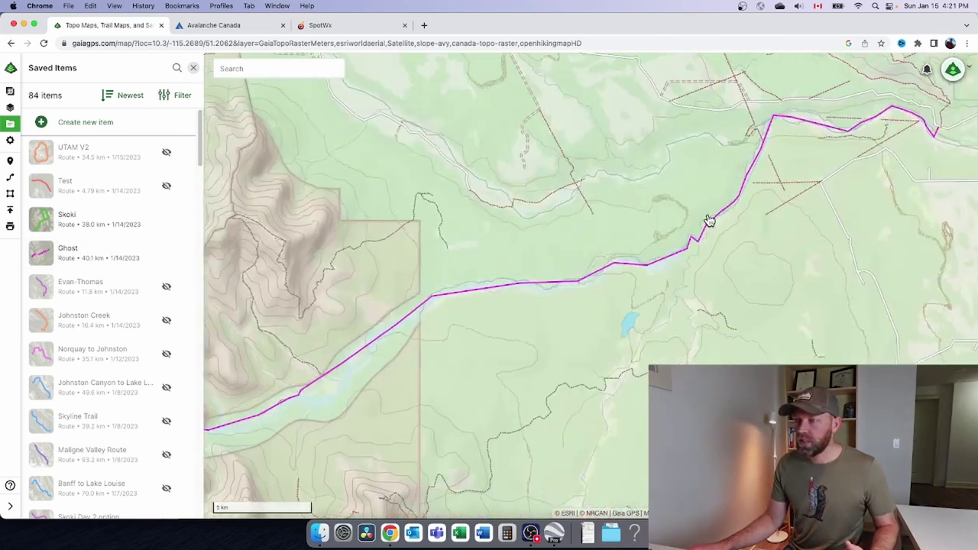
scroll(612, 273, "down", 3)
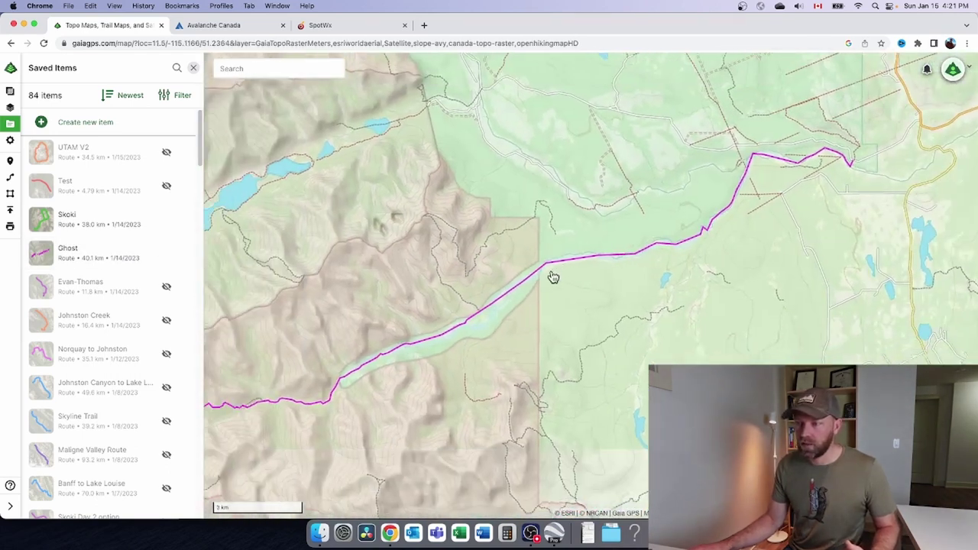
scroll(512, 277, "down", 5)
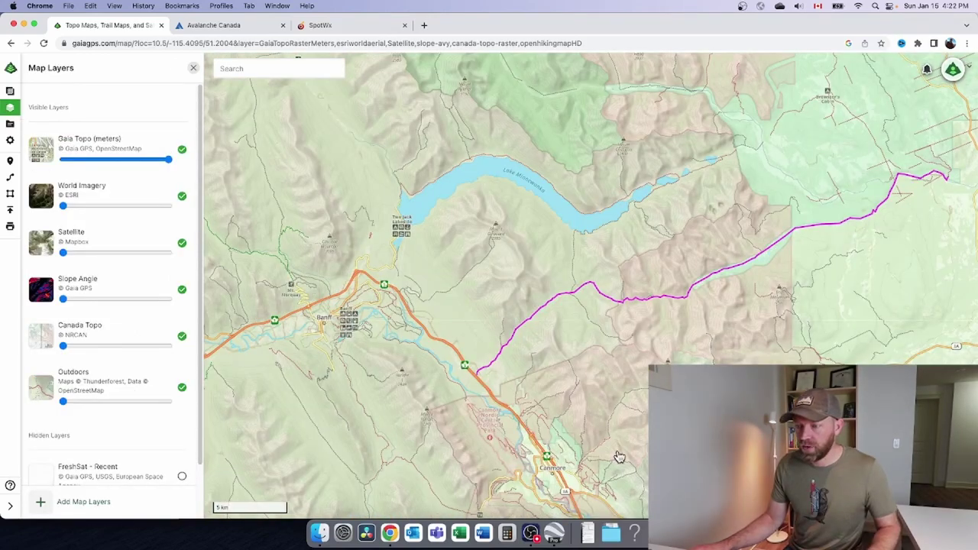
scroll(535, 428, "down", 4)
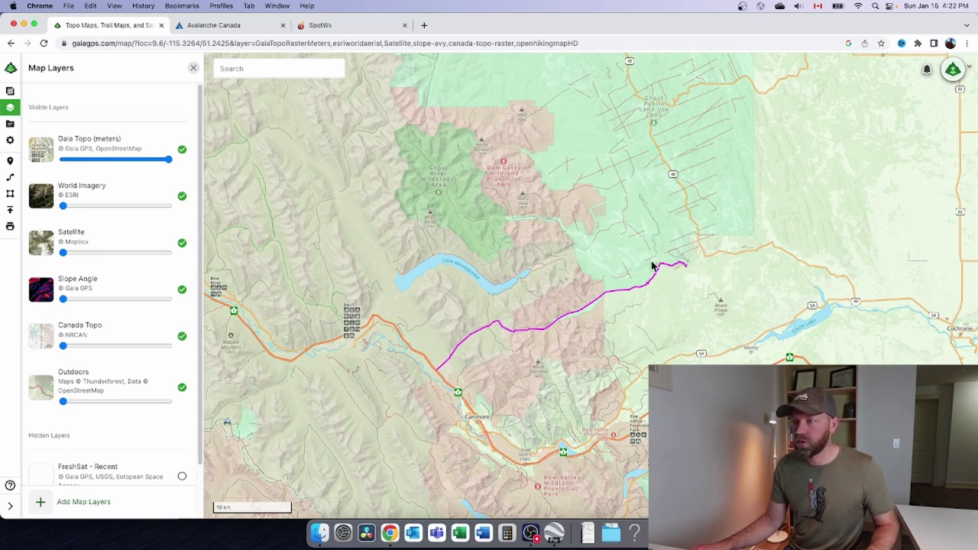
scroll(631, 246, "up", 3)
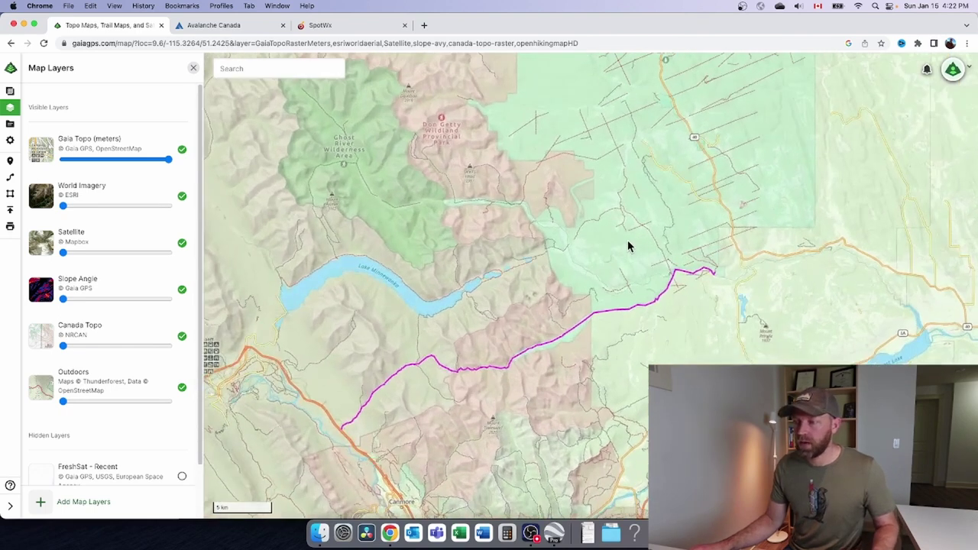
scroll(628, 246, "up", 2)
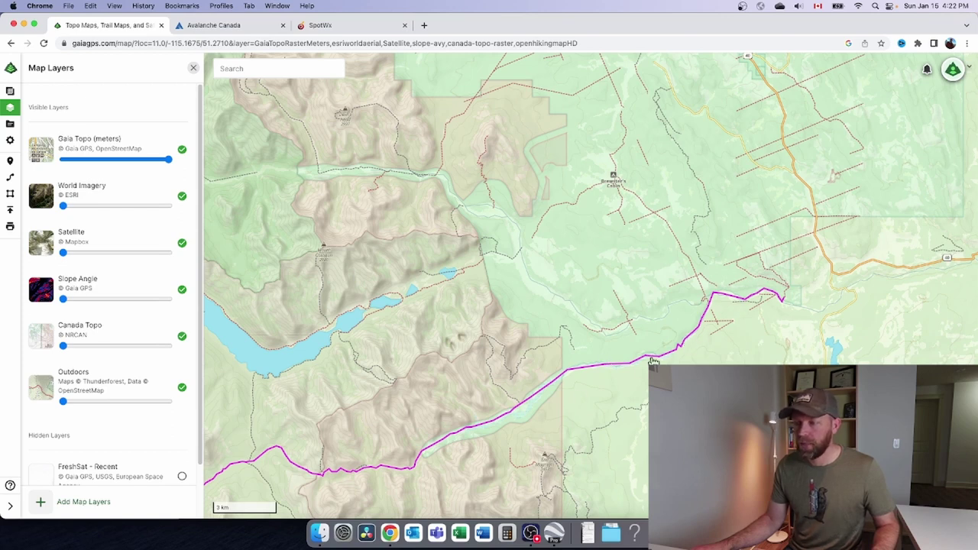
left_click_drag(653, 361, 710, 217)
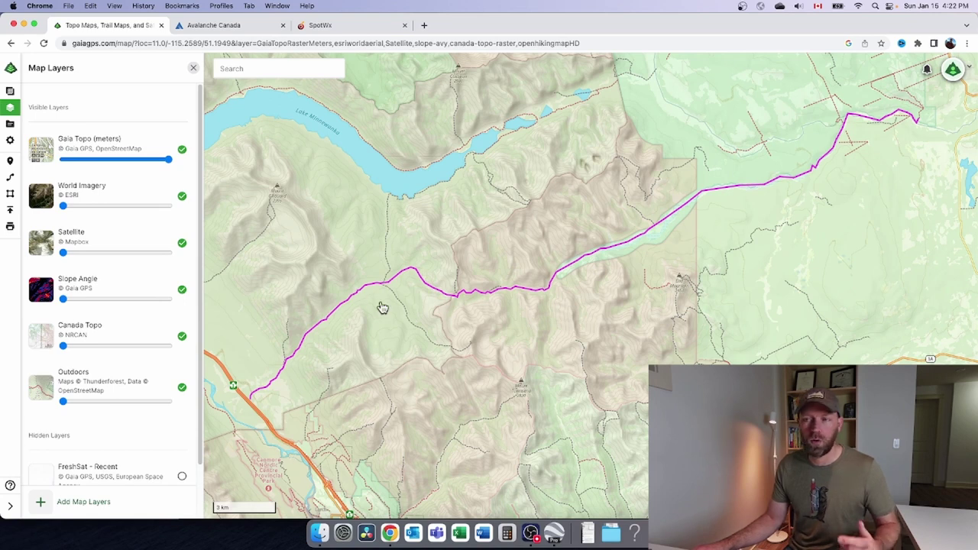
Examine the contour lines along the Ghost route's Carrot Peak section and the pass down to Carrot Creek
scroll(579, 264, "up", 5)
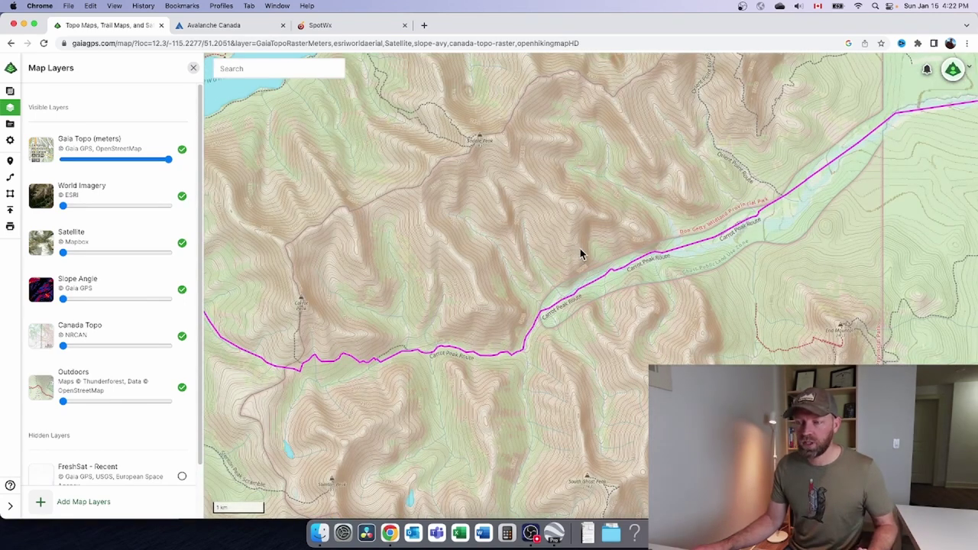
left_click_drag(580, 269, 577, 201)
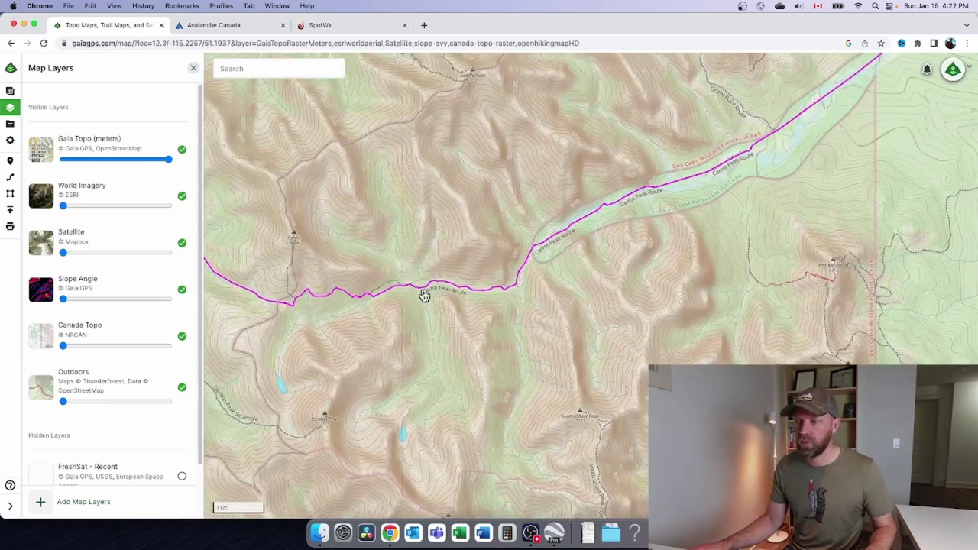
scroll(626, 301, "down", 3)
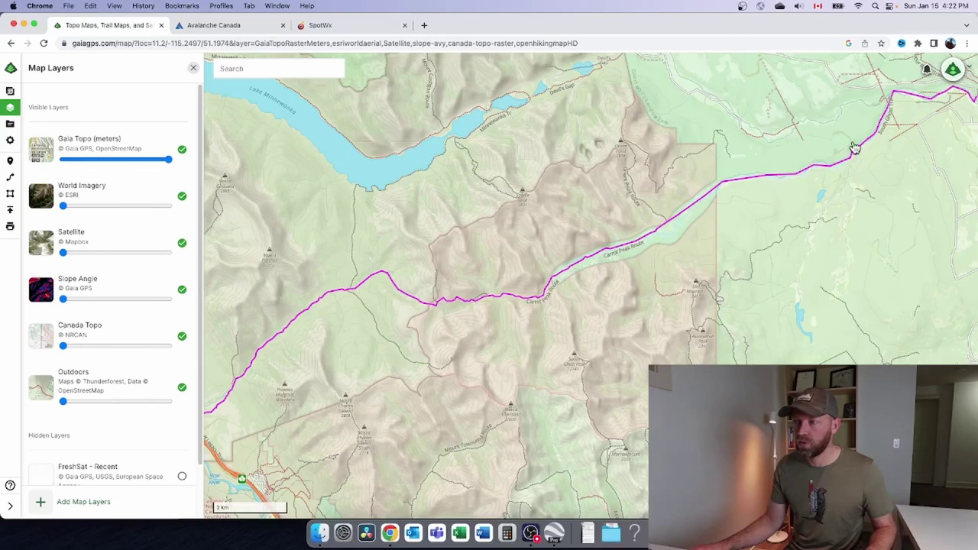
scroll(451, 281, "up", 2)
scroll(445, 285, "up", 3)
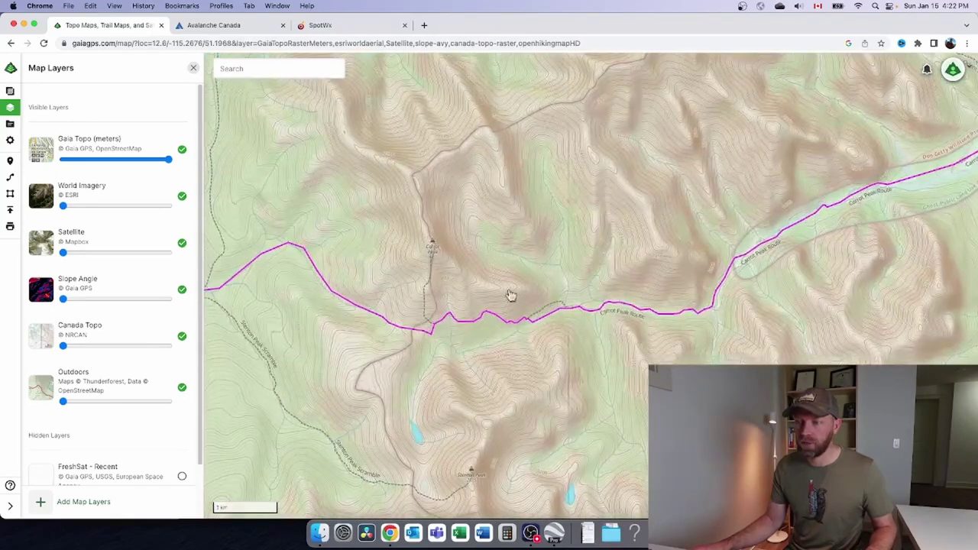
scroll(331, 334, "up", 2)
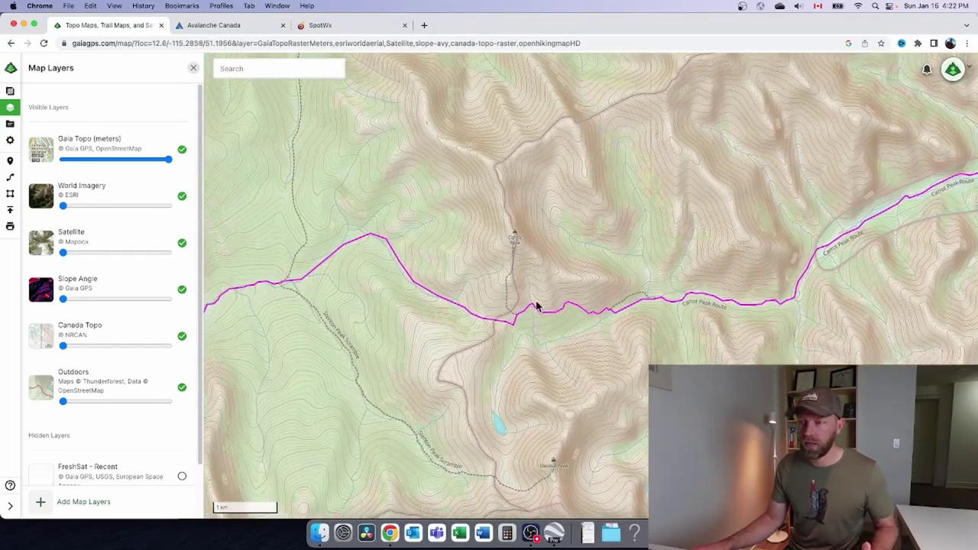
left_click_drag(373, 330, 563, 308)
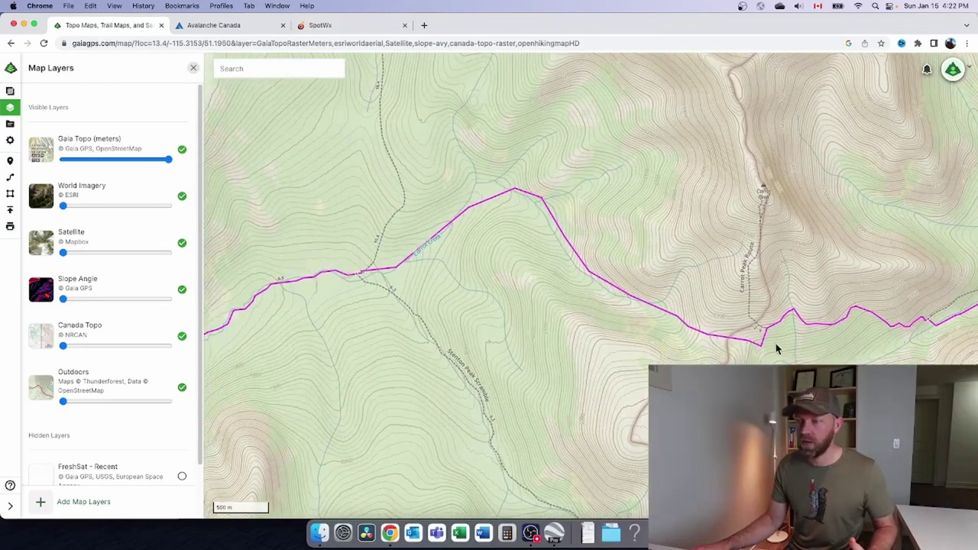
left_click_drag(749, 326, 665, 284)
Examine the alternative terrain past Stenton Lake and along the Stenton Peak Scramble back to Carrot Creek
scroll(657, 345, "up", 4)
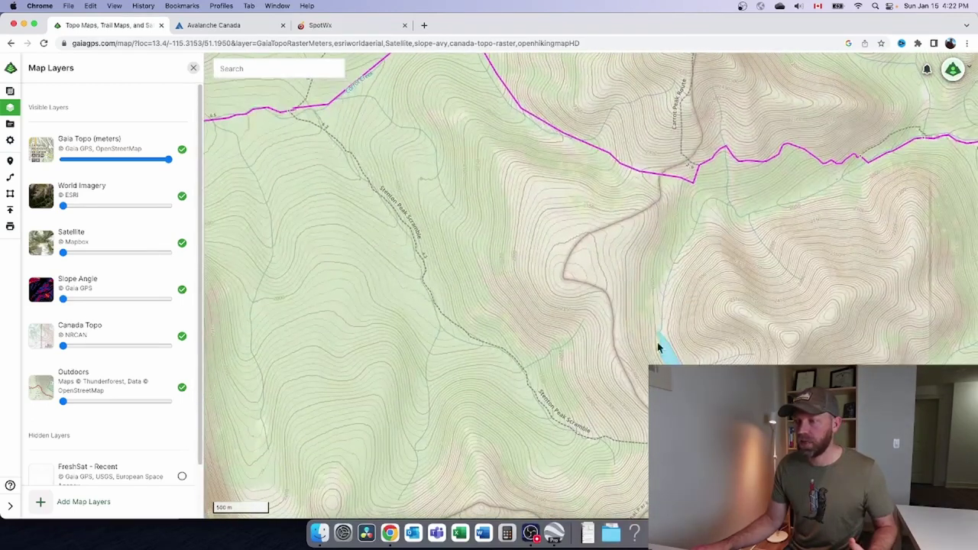
scroll(675, 361, "up", 2)
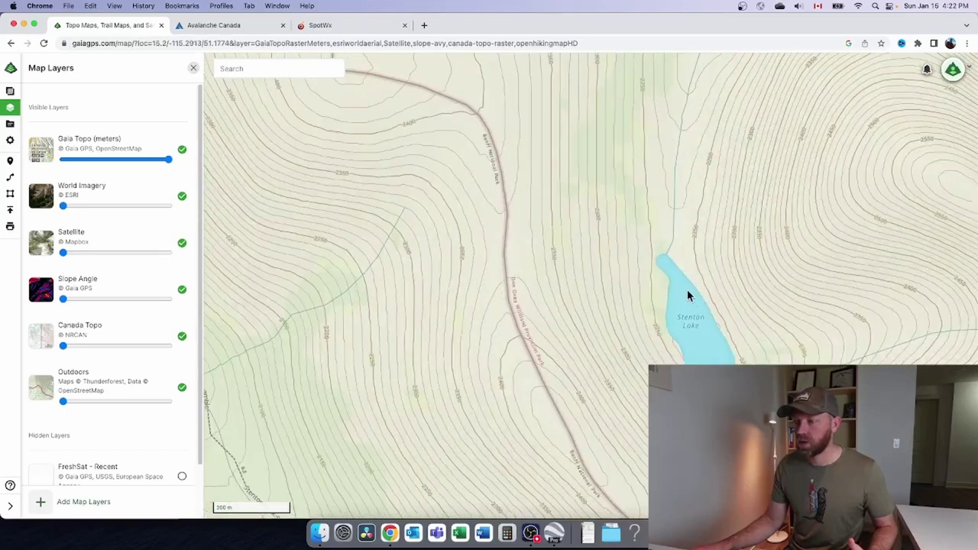
left_click_drag(665, 398, 559, 312)
left_click_drag(572, 374, 535, 253)
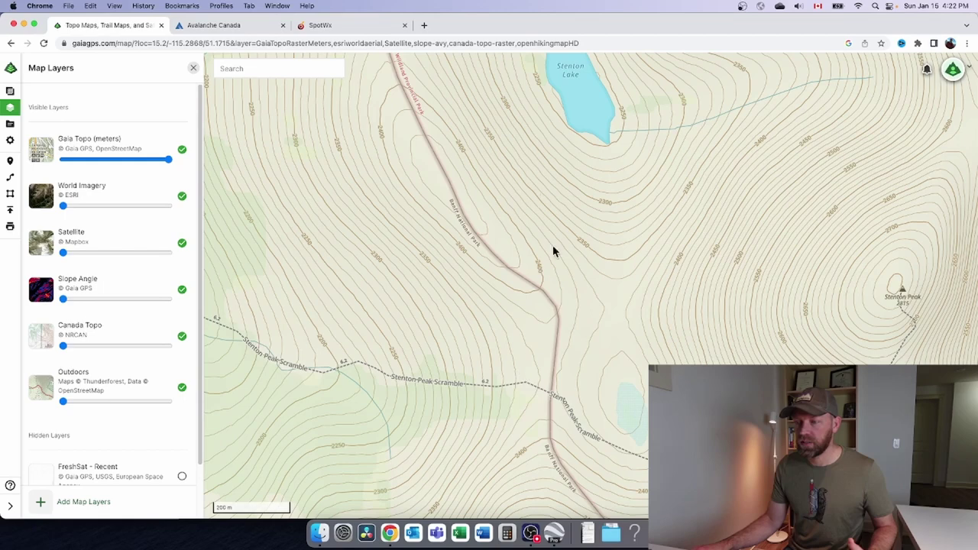
left_click_drag(349, 378, 437, 405)
scroll(364, 351, "up", 2)
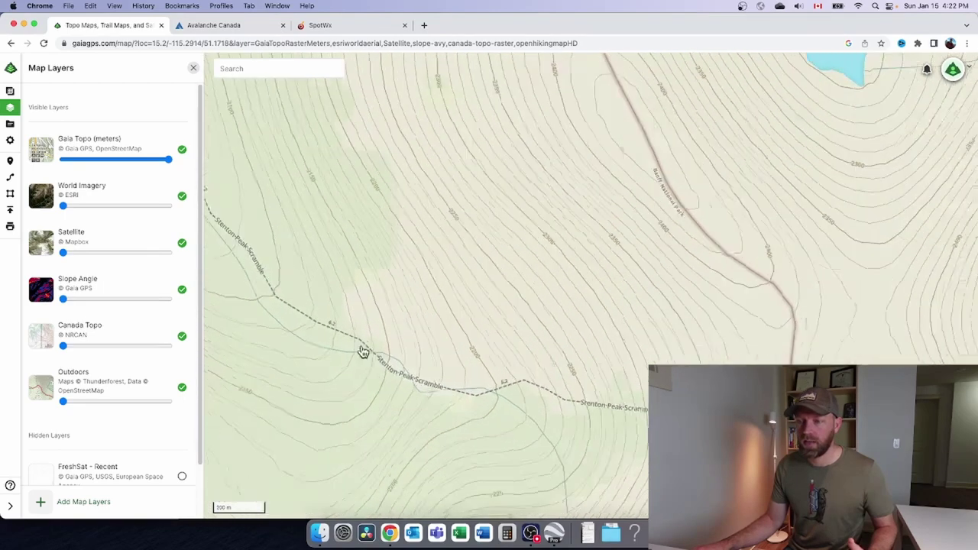
scroll(365, 355, "down", 3)
left_click_drag(312, 313, 364, 284)
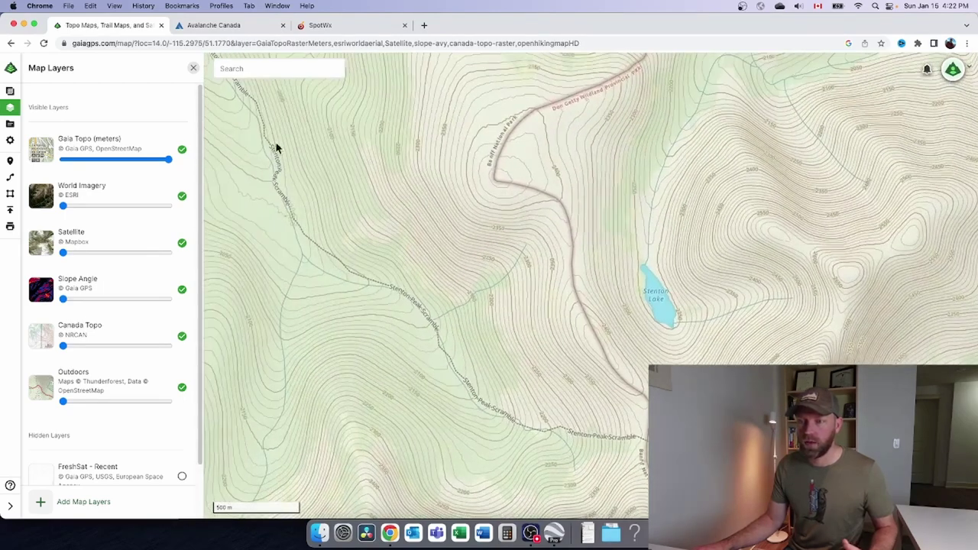
left_click_drag(265, 144, 461, 376)
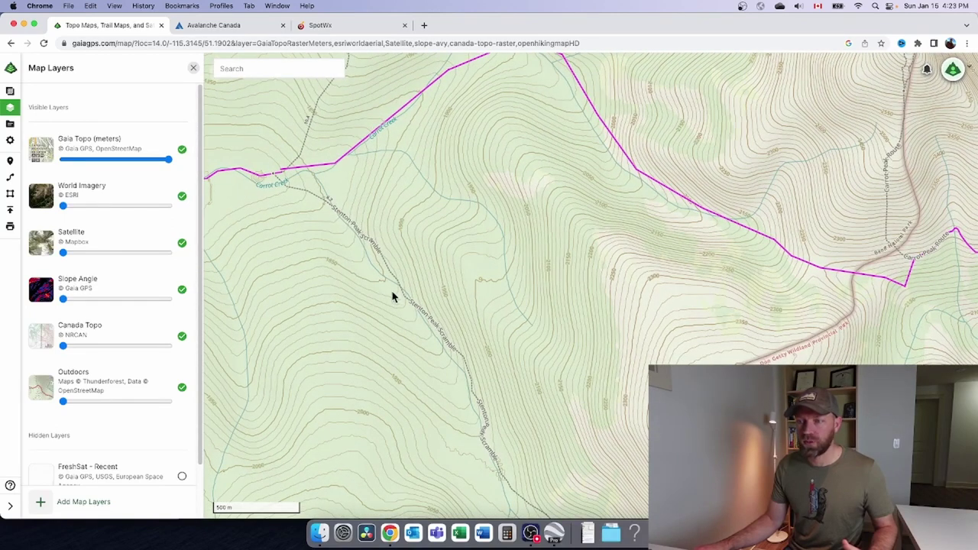
left_click_drag(366, 277, 475, 266)
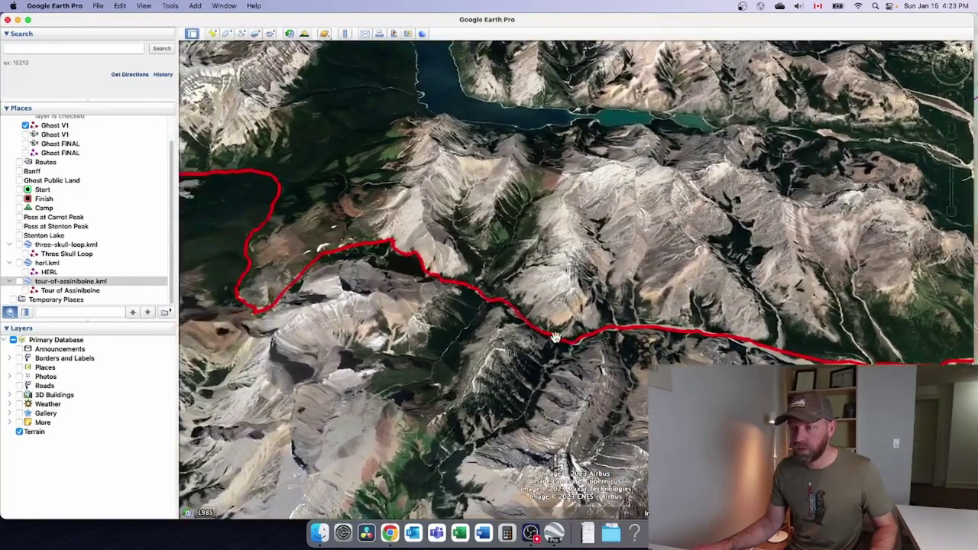
Examine the 3D terrain along the Ghost V1 route below the bare rocky ridge and in the forested valley behind it
left_click_drag(475, 285, 639, 426)
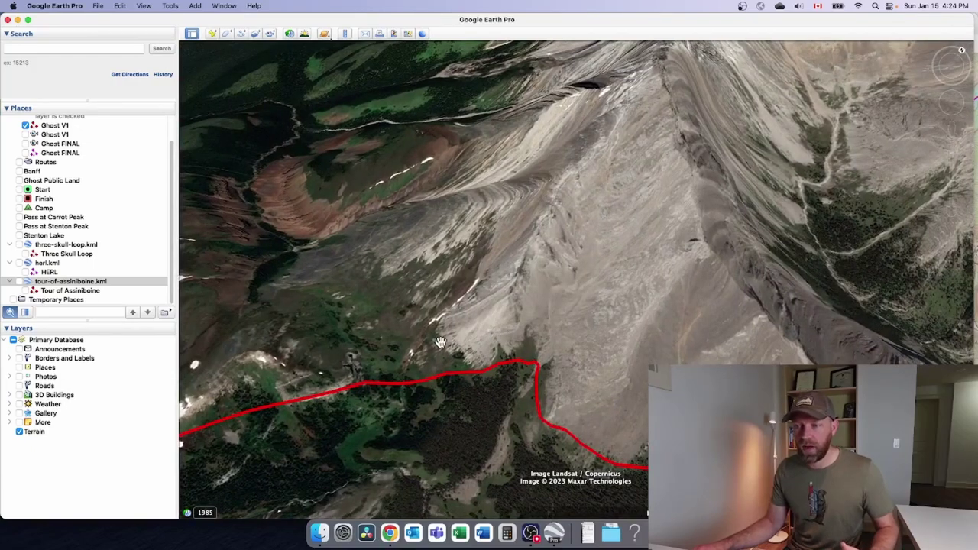
scroll(321, 264, "down", 5)
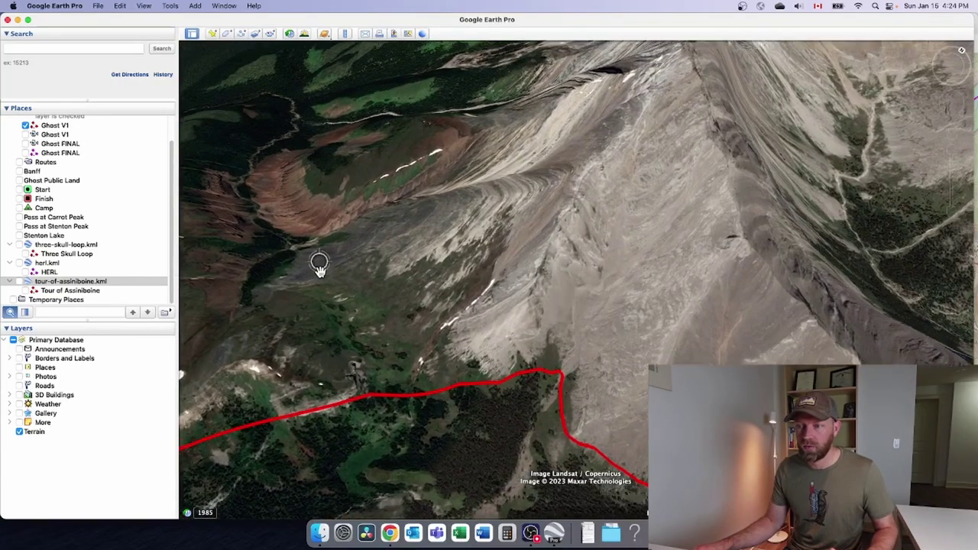
scroll(334, 266, "up", 5)
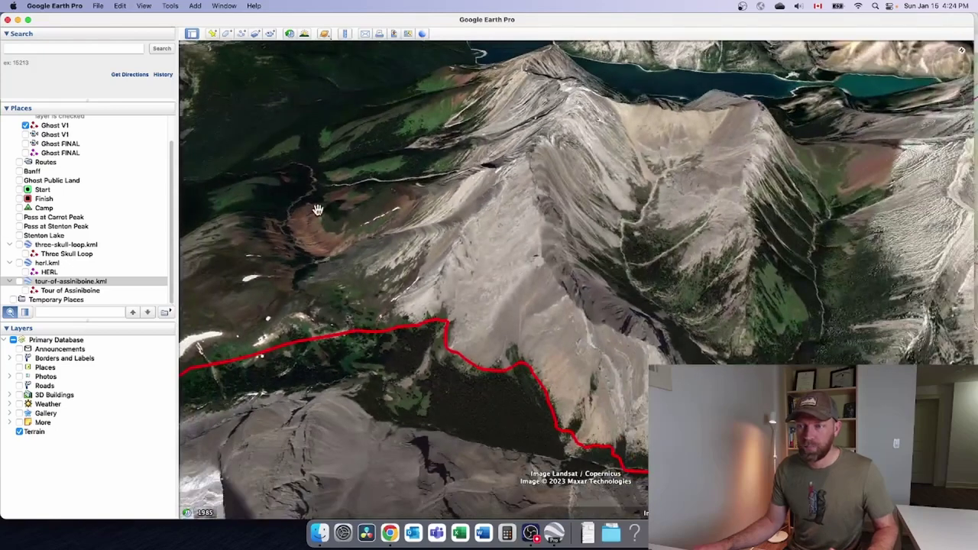
left_click_drag(318, 210, 539, 264)
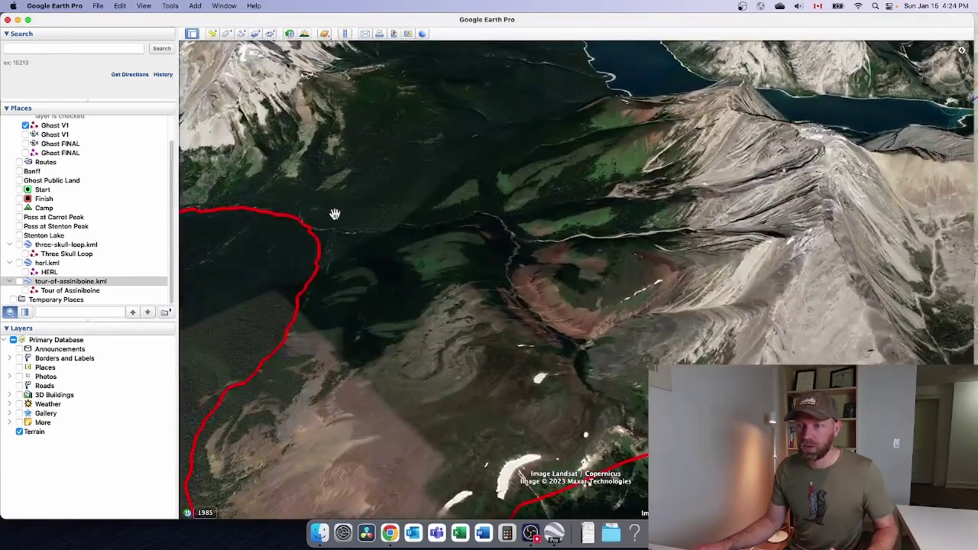
left_click_drag(515, 295, 494, 242)
scroll(560, 283, "down", 5)
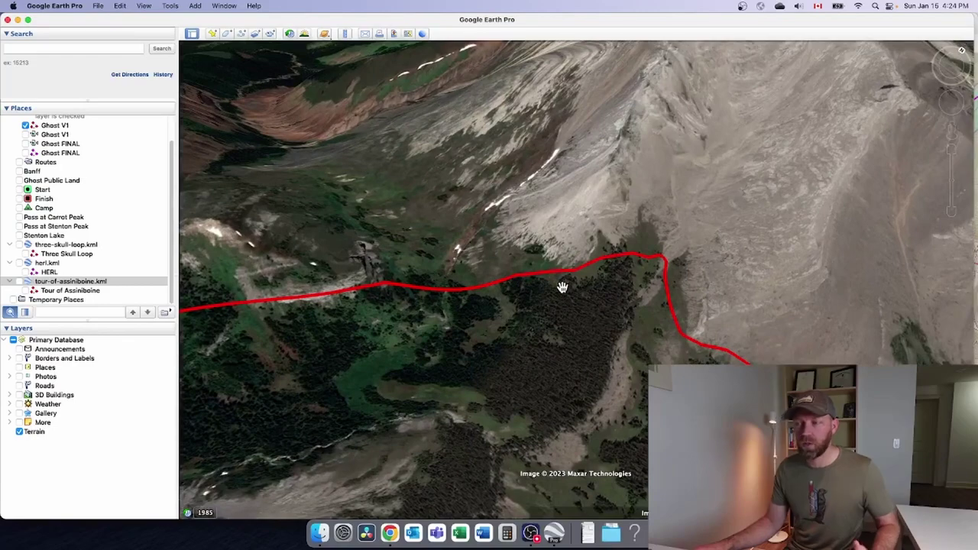
scroll(562, 288, "up", 5)
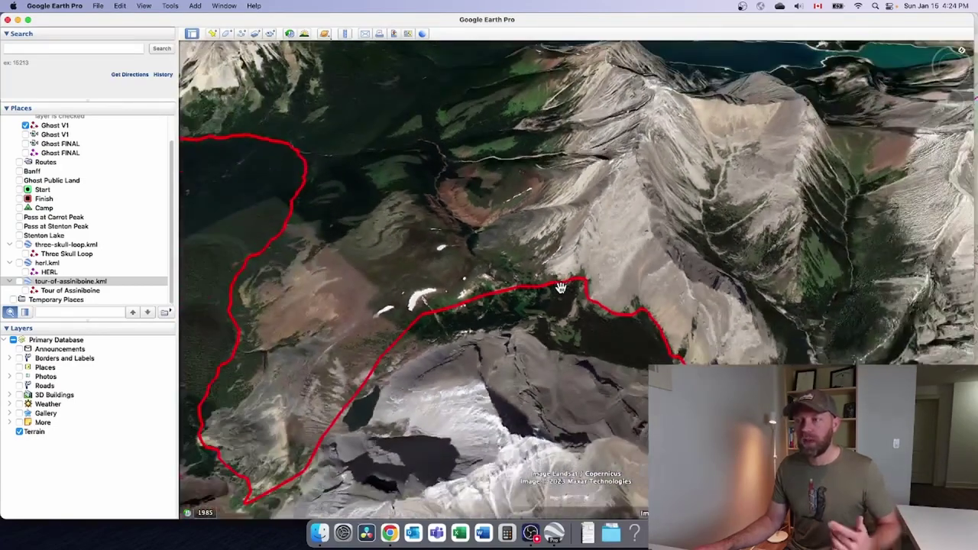
Examine the Ghost V1 route's overall course from the highway valley through the mountains, including the sharp bend between its two passes
scroll(561, 288, "up", 5)
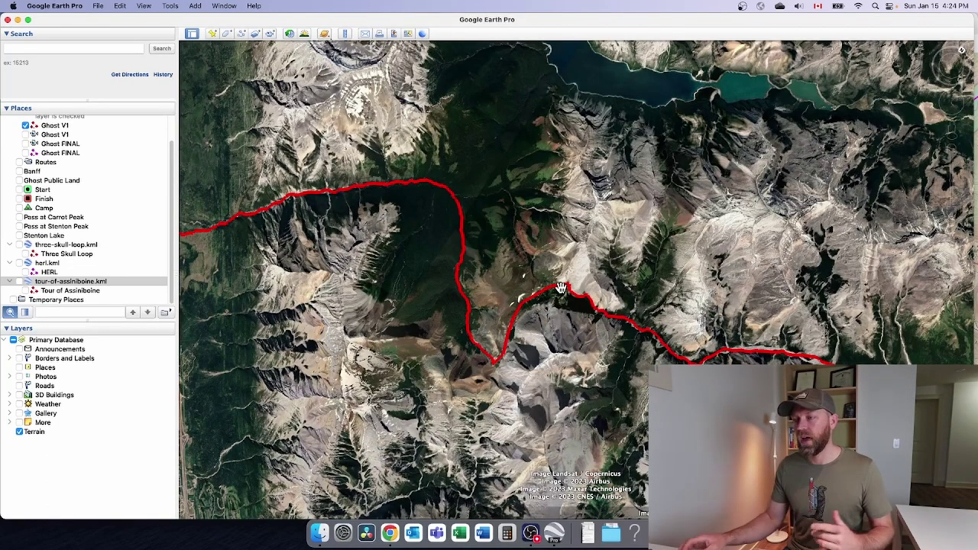
scroll(619, 336, "down", 3)
scroll(609, 330, "down", 2)
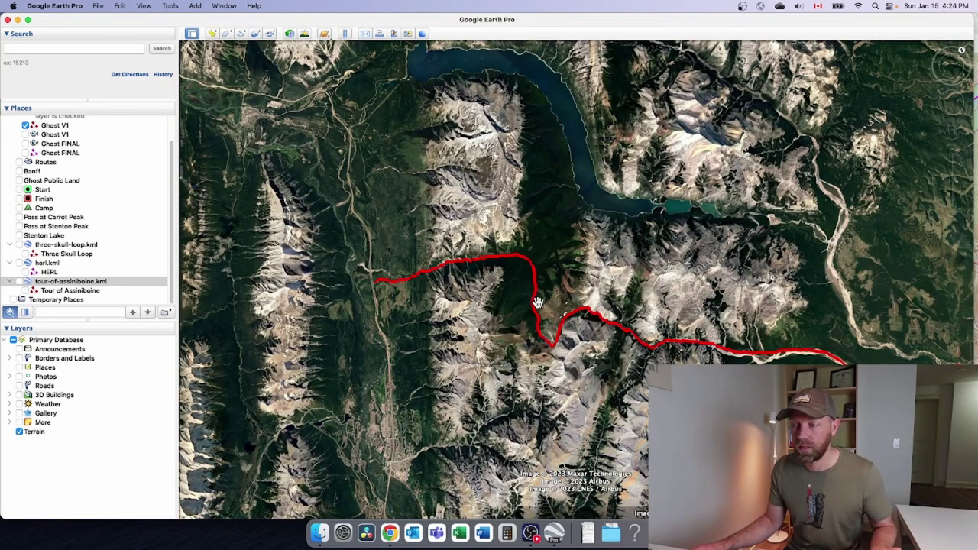
scroll(547, 305, "up", 3)
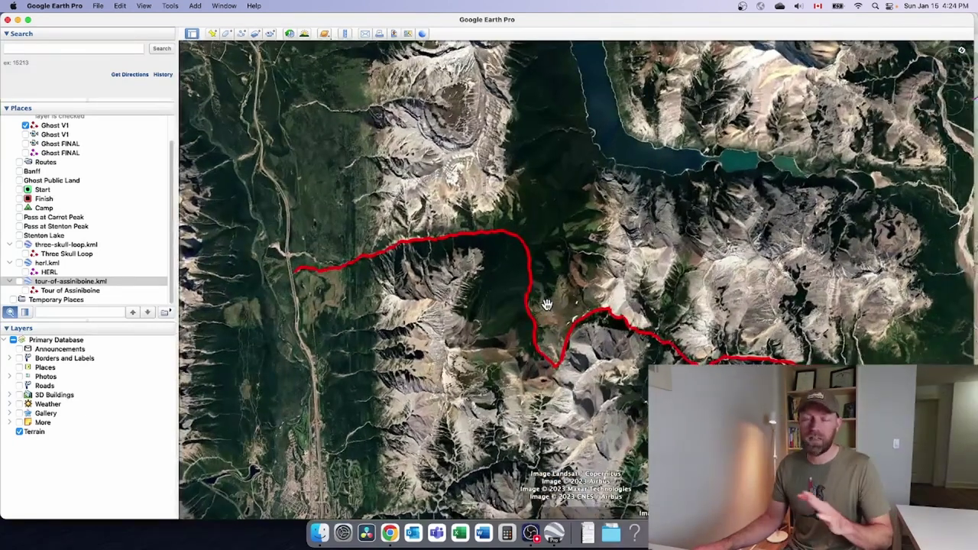
scroll(546, 305, "up", 2)
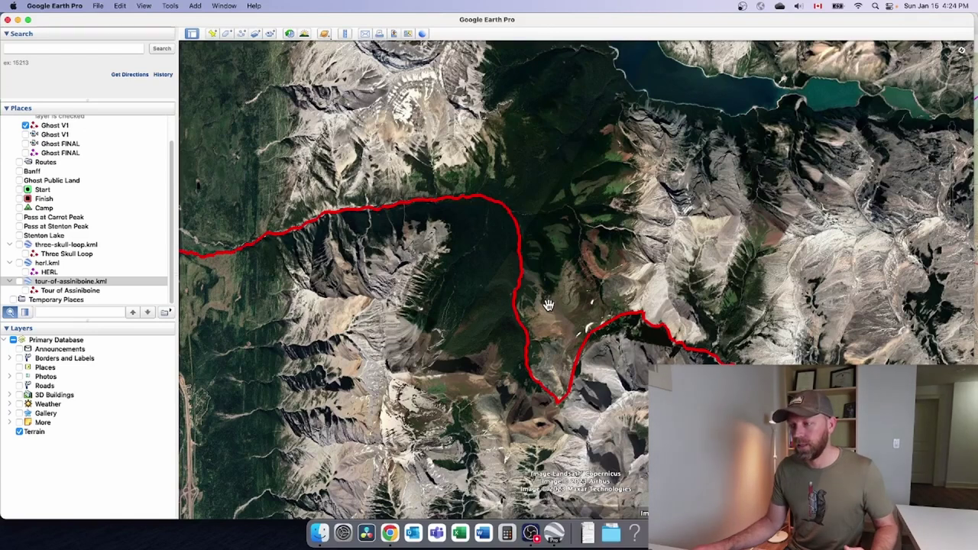
scroll(653, 356, "up", 3)
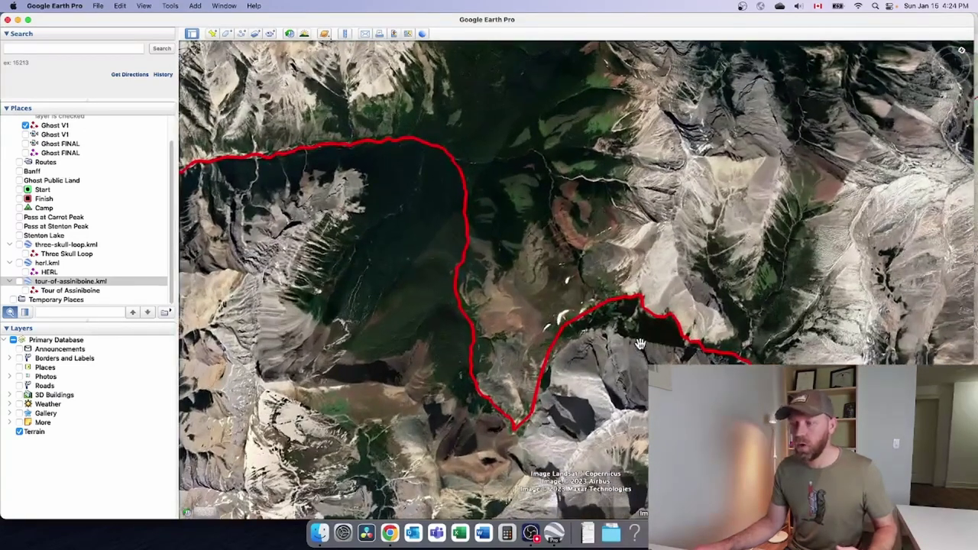